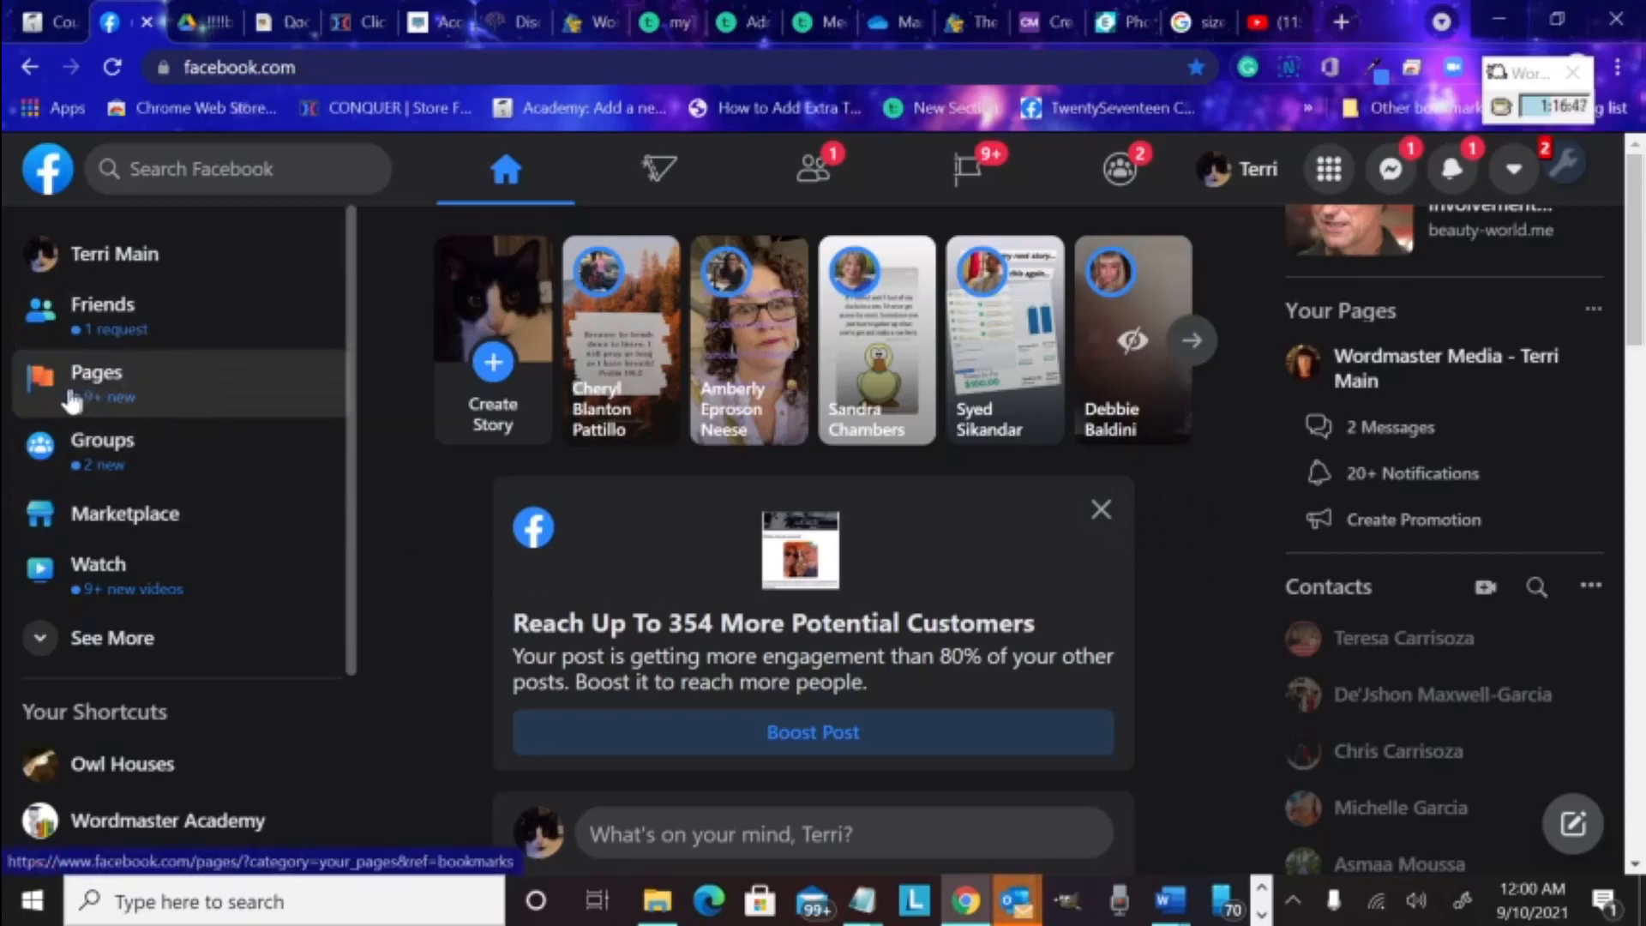
Open the list of Pages you manage and start creating a new Page
left_click(109, 389)
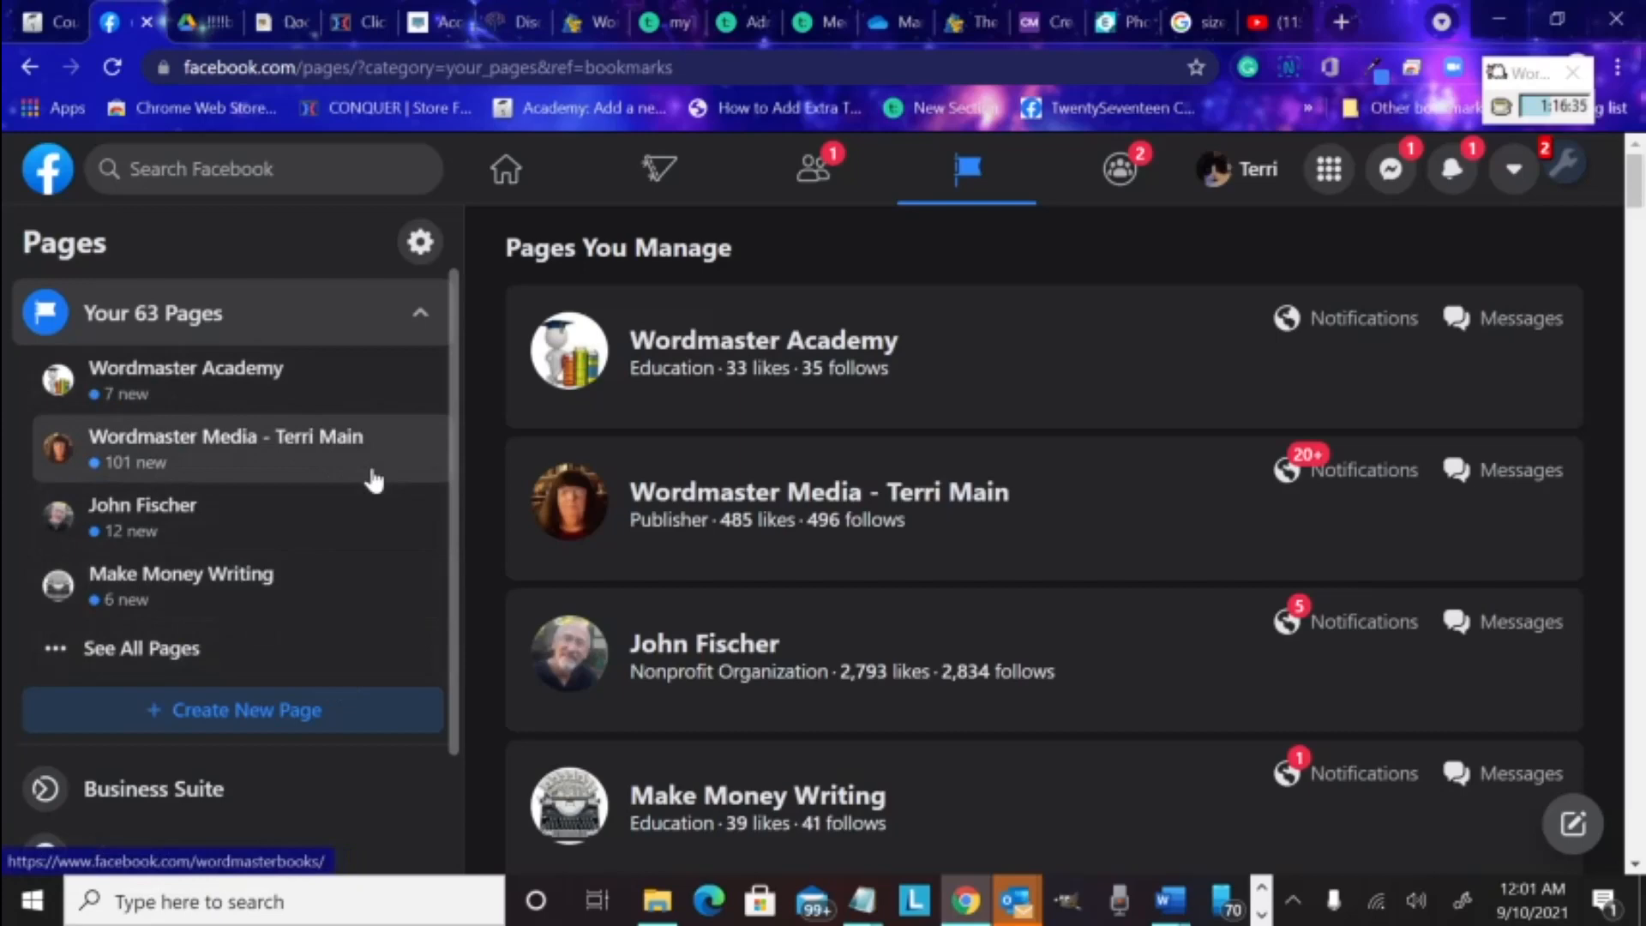
left_click(273, 723)
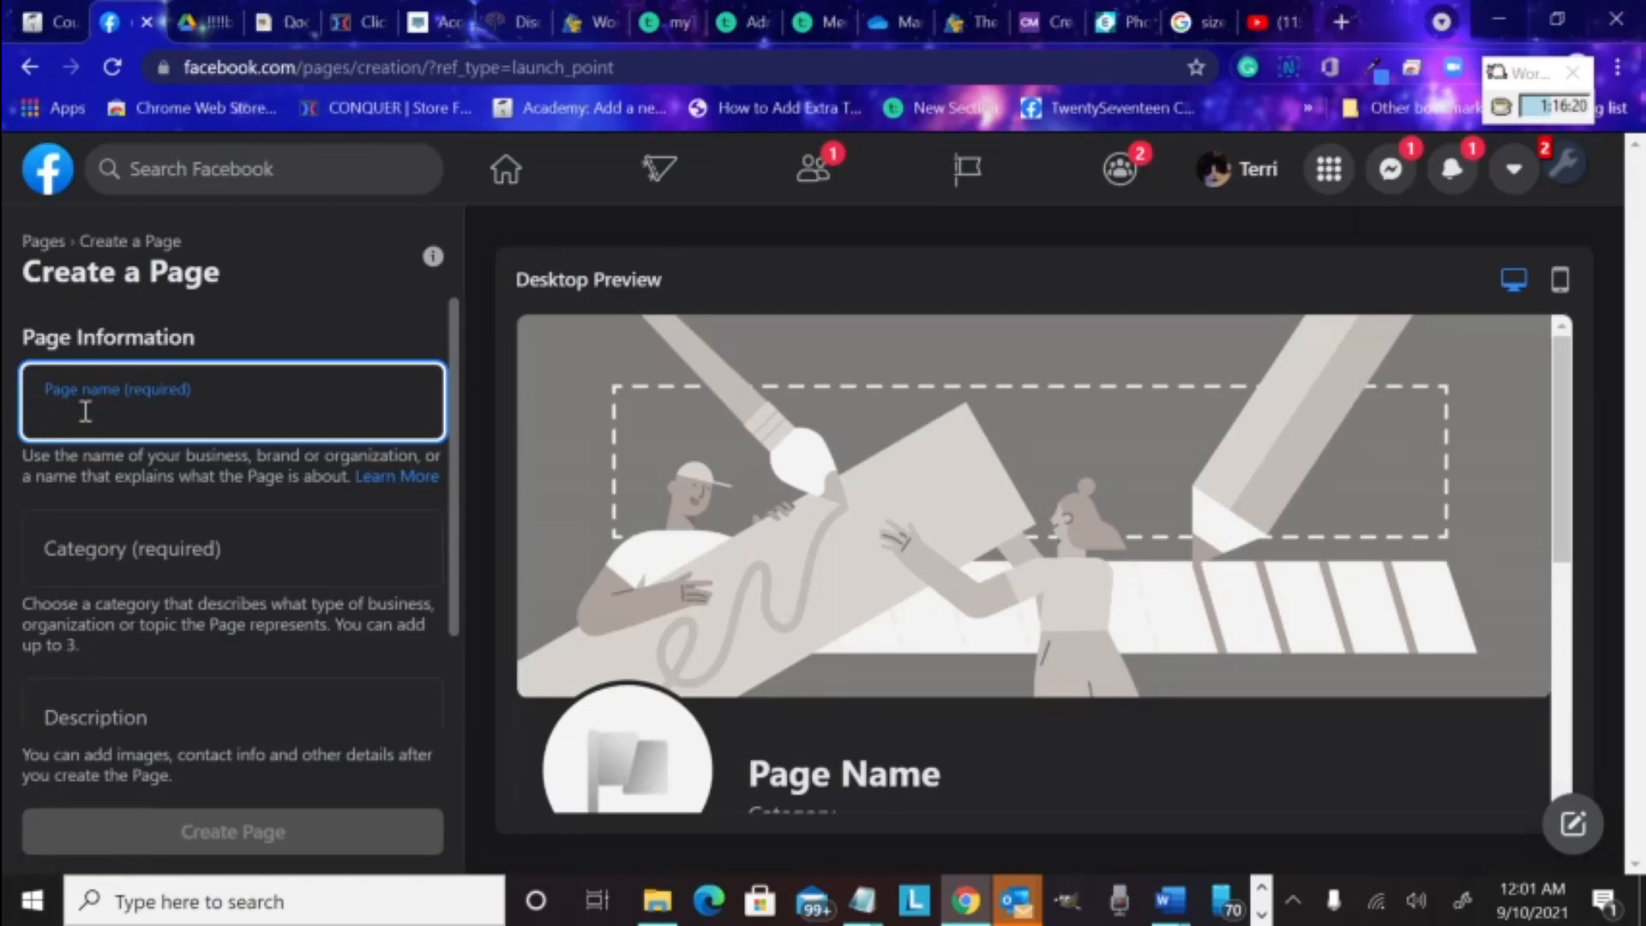
Enter 'WordmasterClass' as the new Page name
type("T")
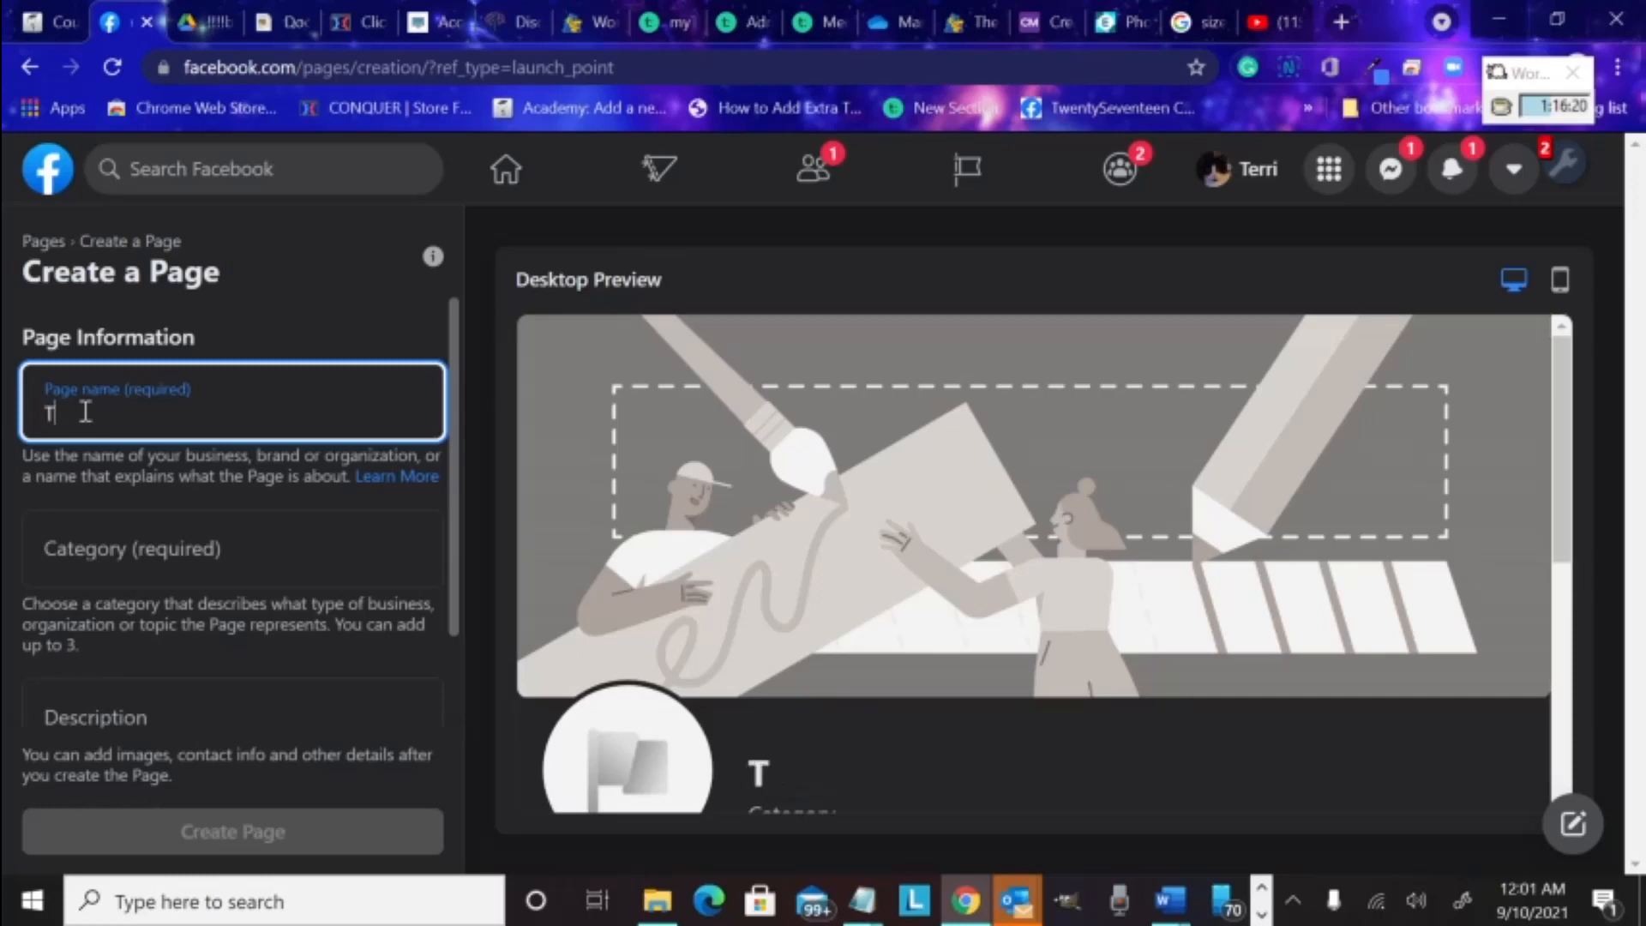
key("BackSpace")
type("Wo")
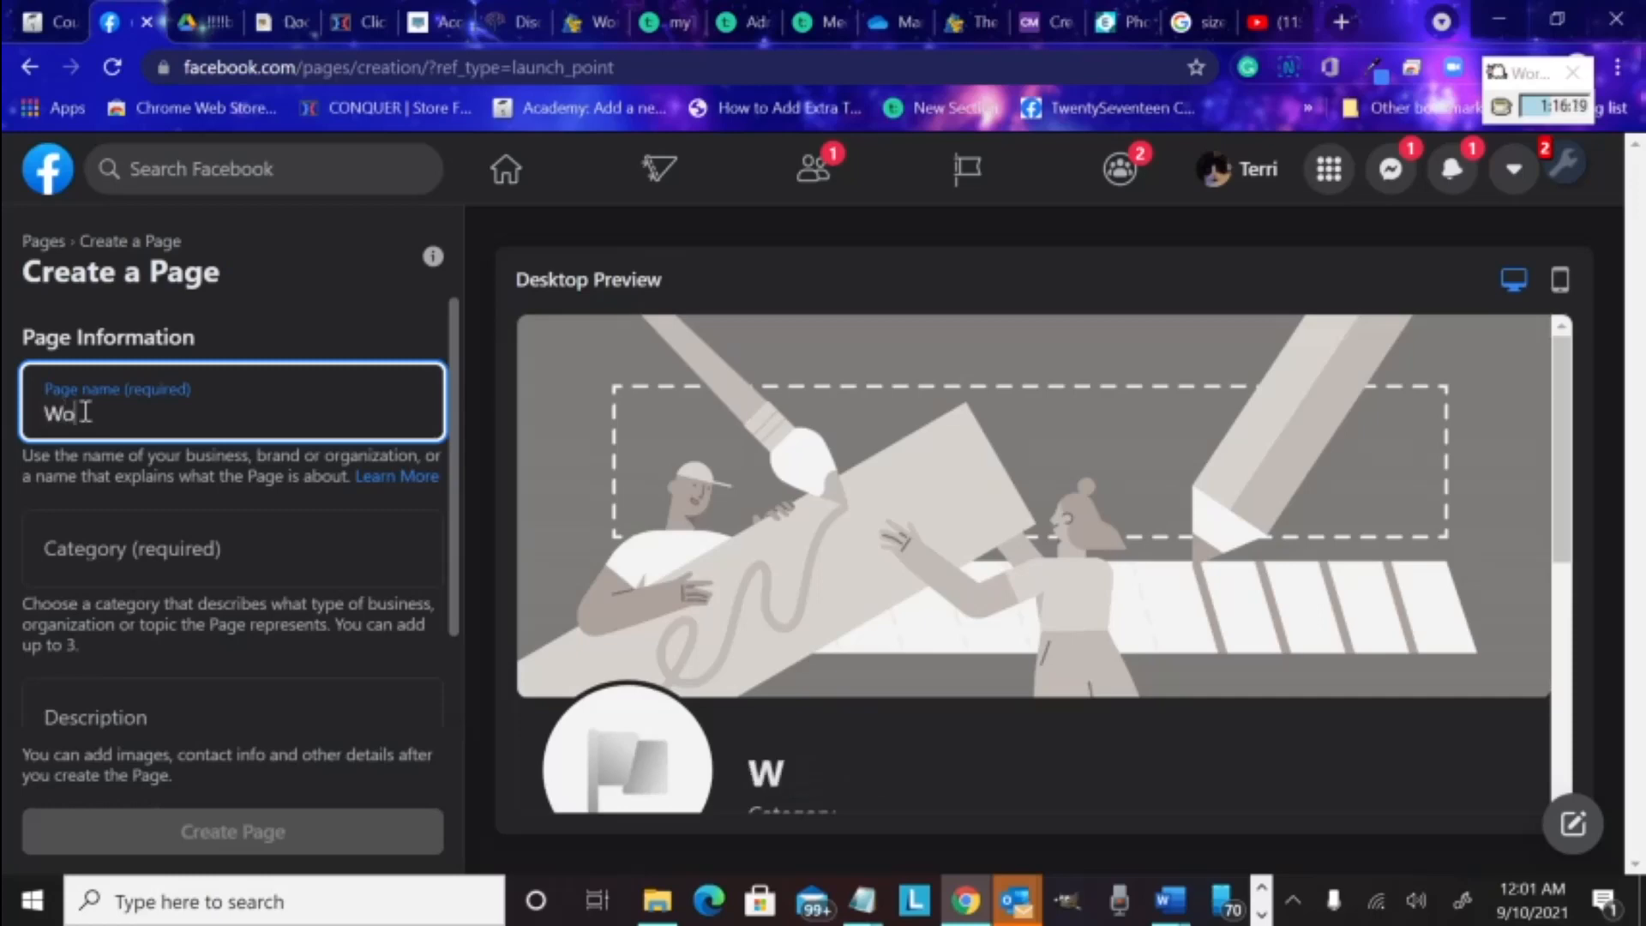
type("rdmaster")
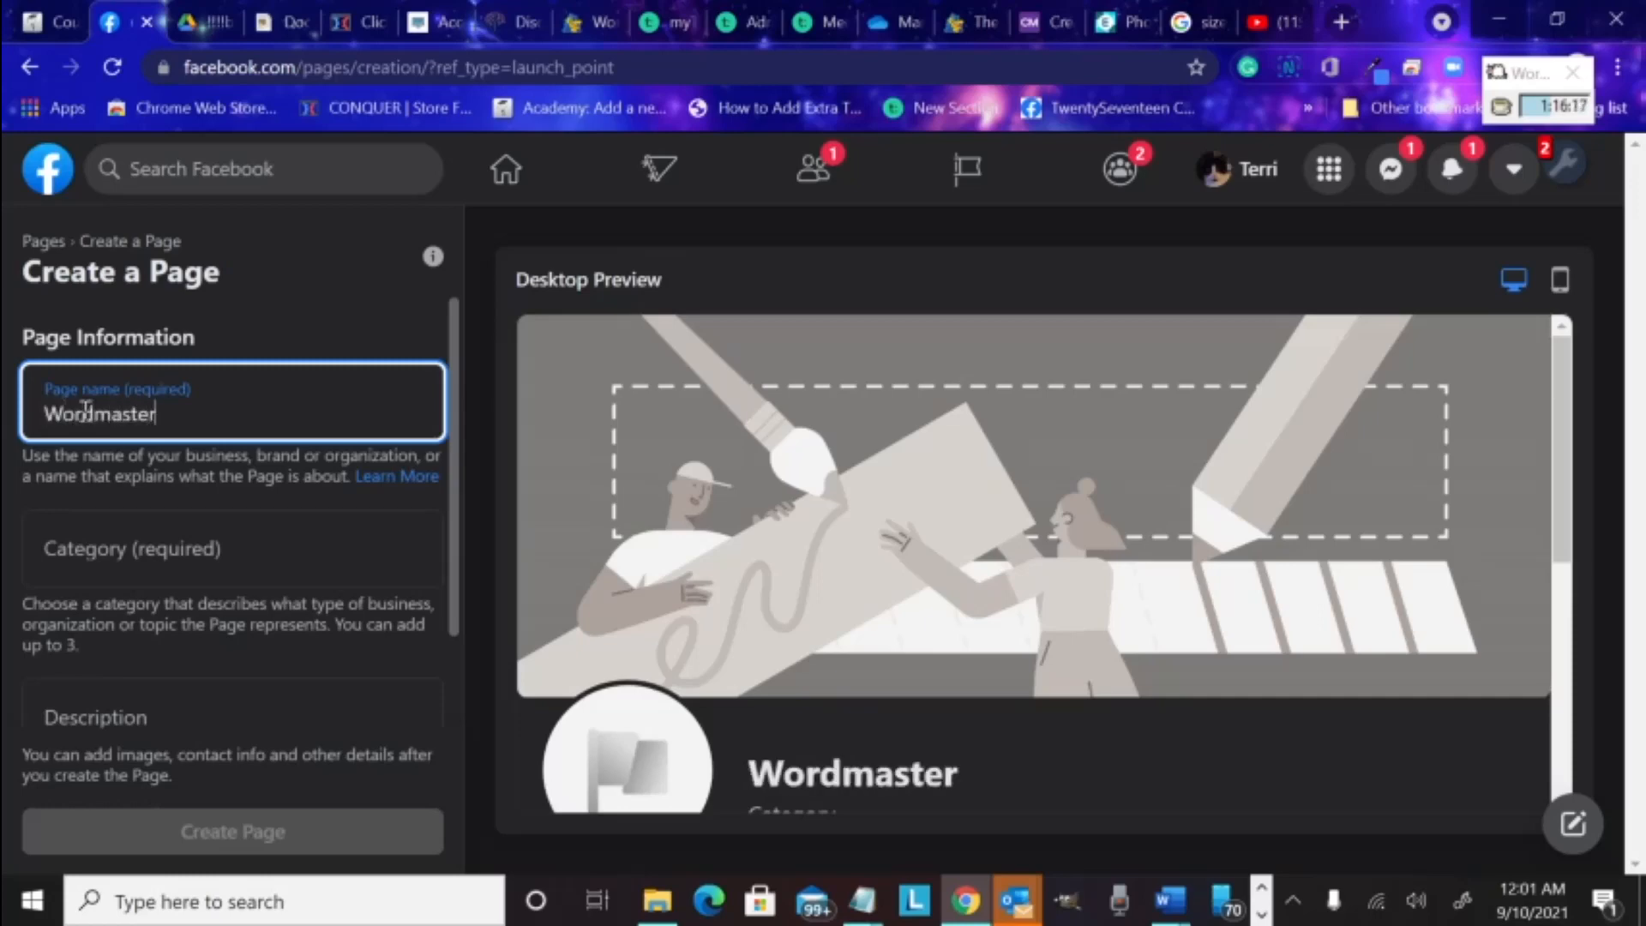
type("Class")
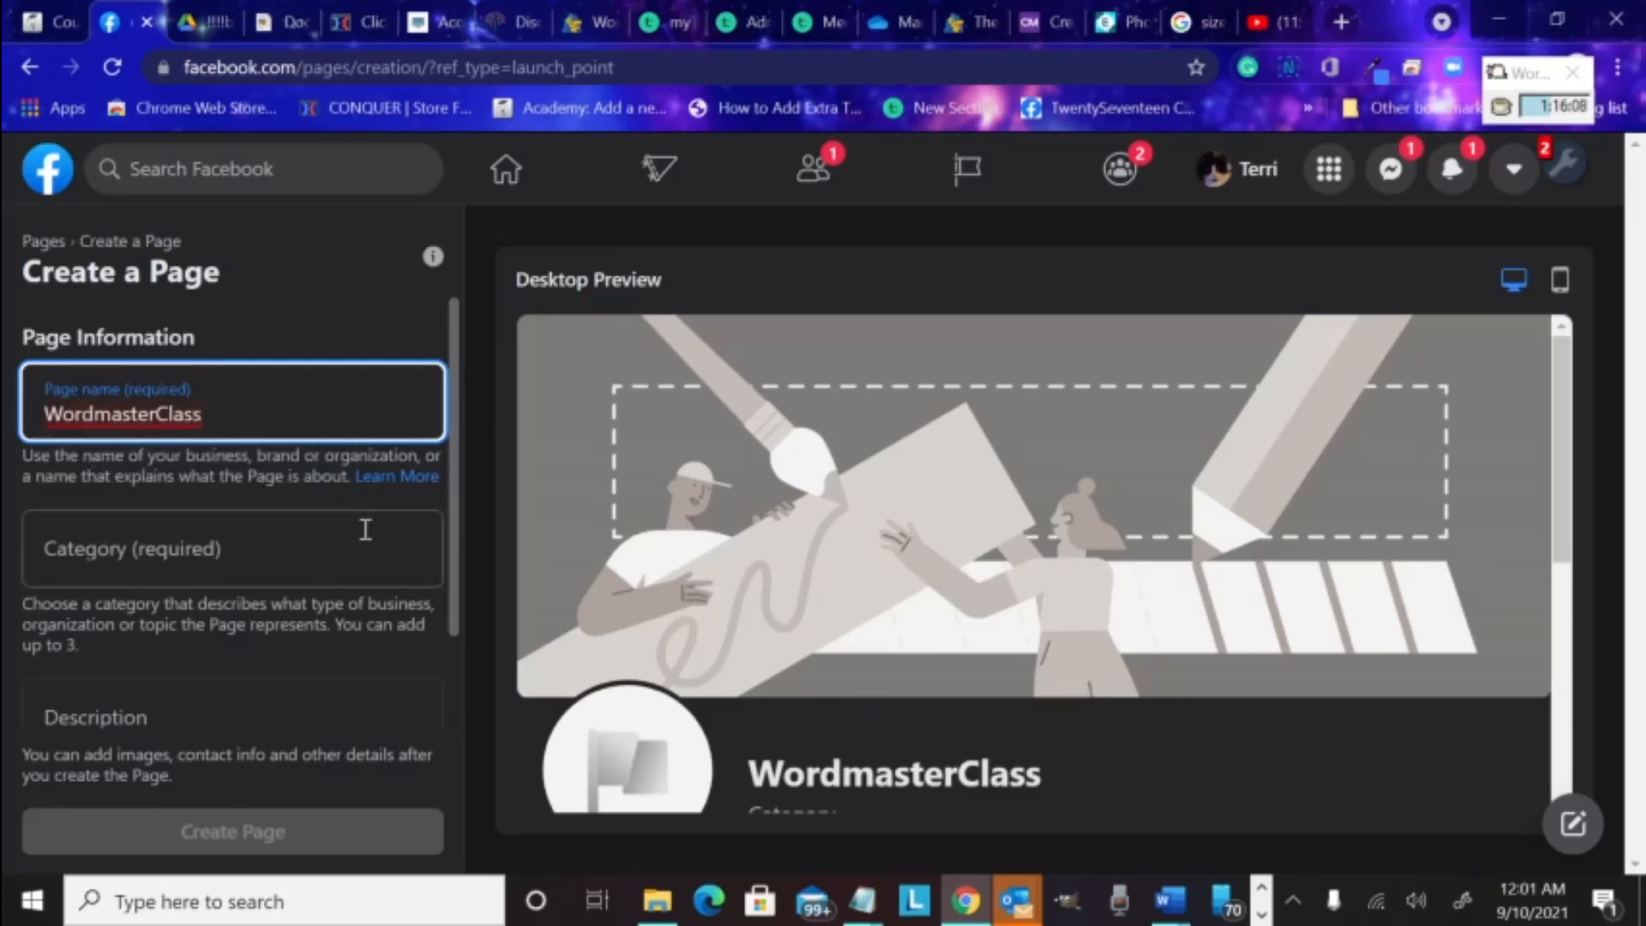
left_click(249, 551)
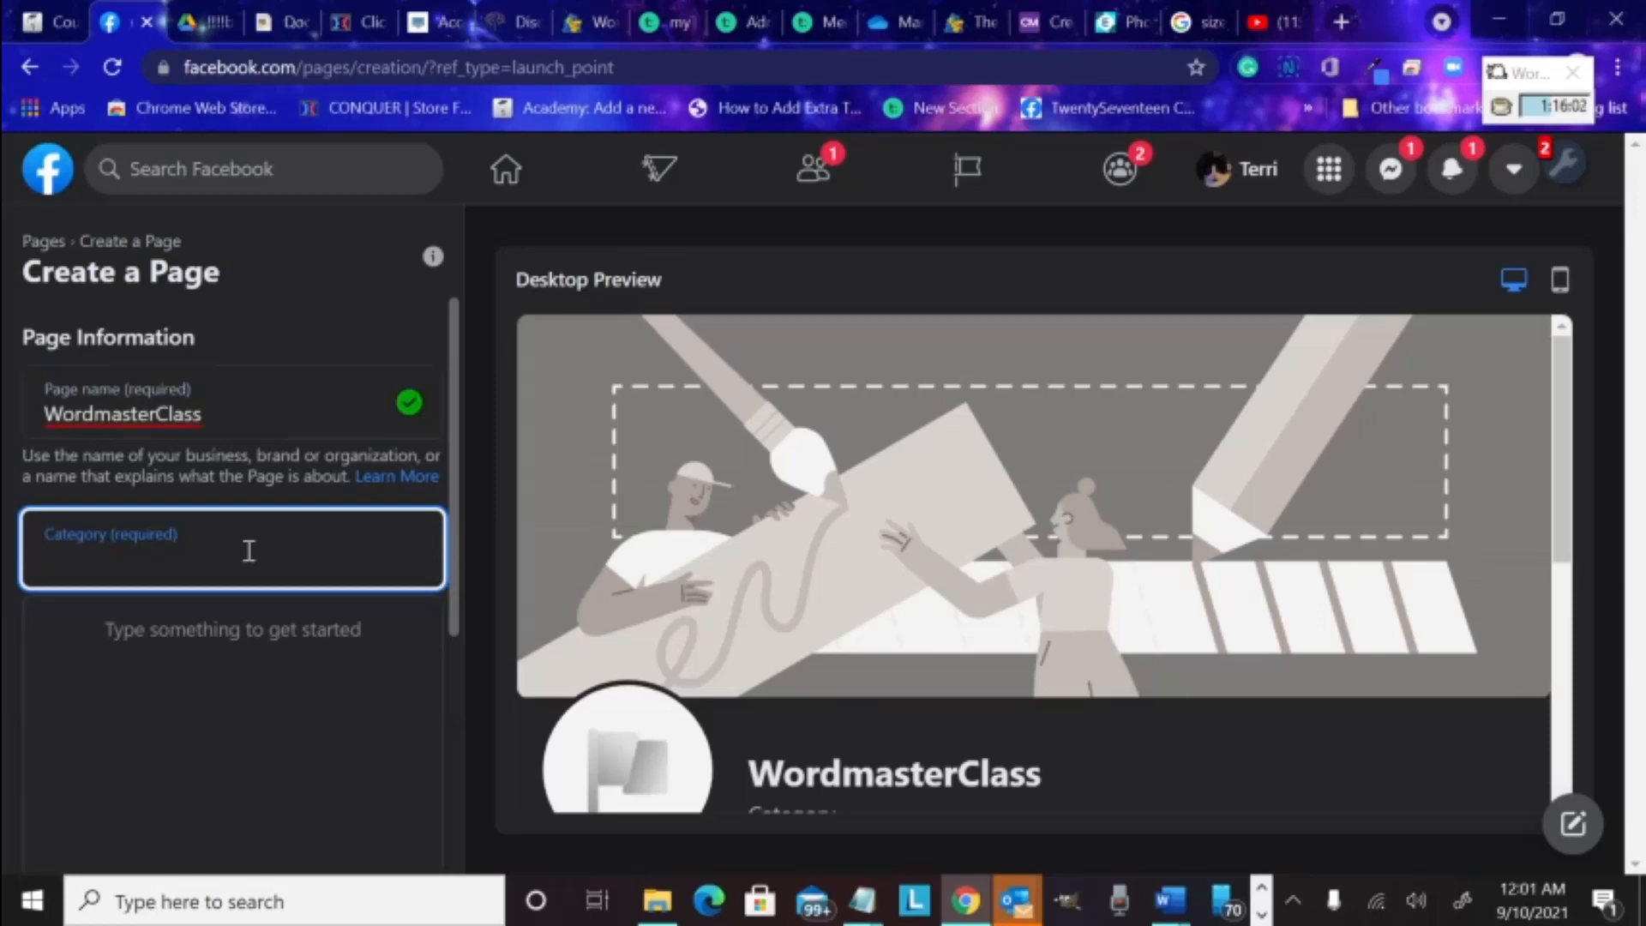
Search 'Edu', pick Education Website as the category, and create the Page
type("E")
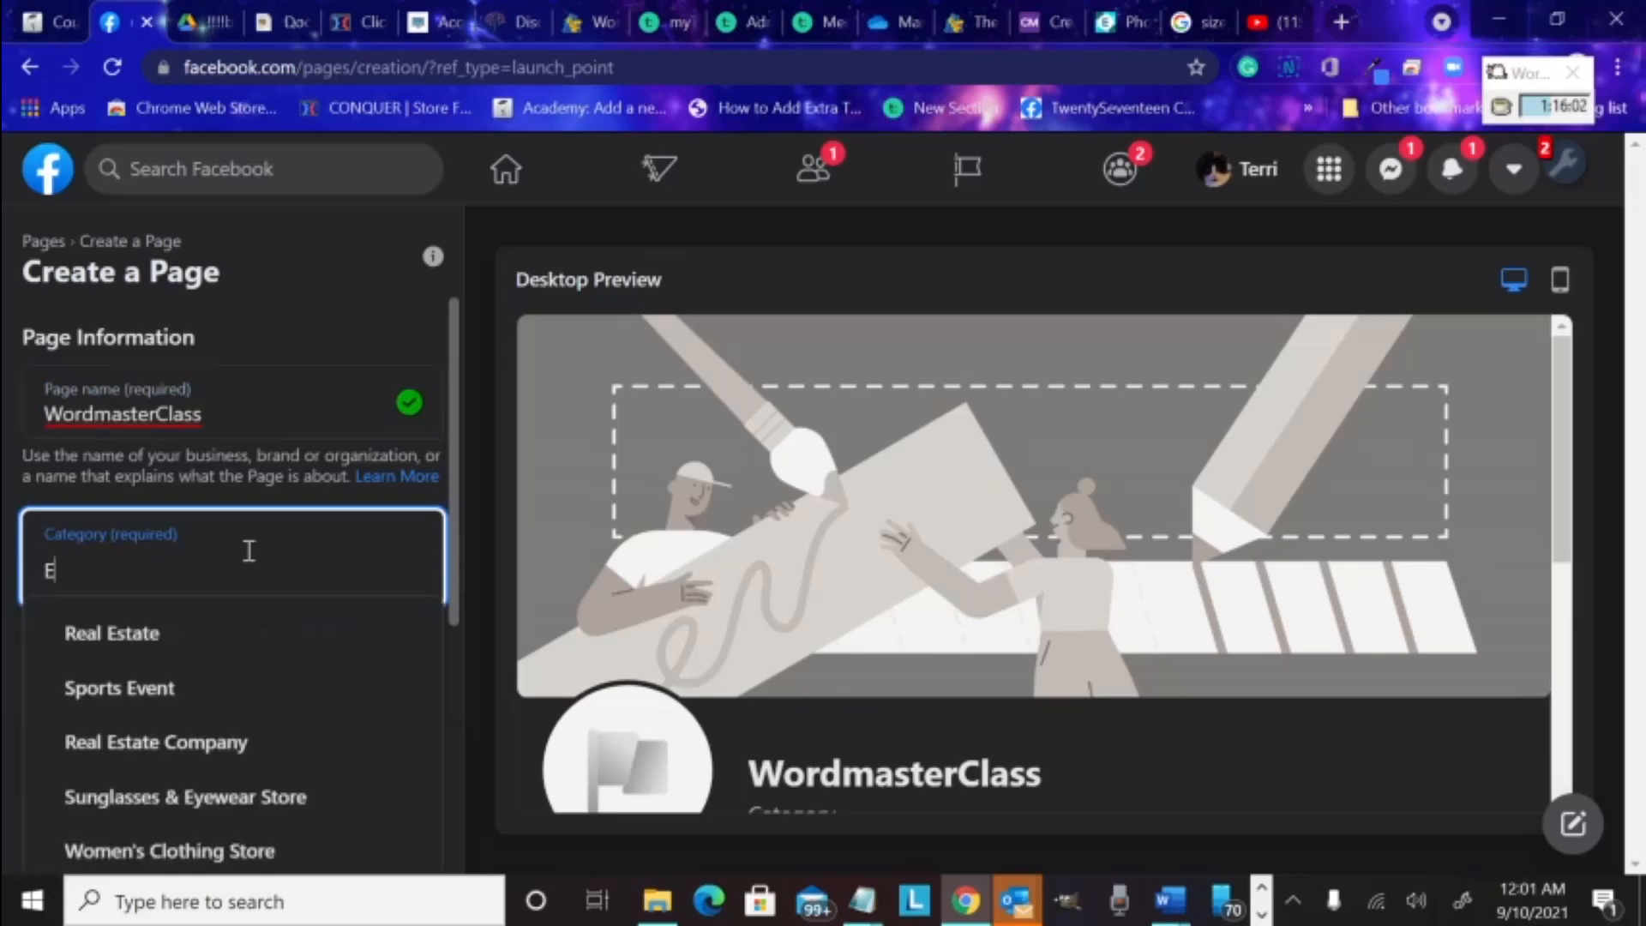
type("du")
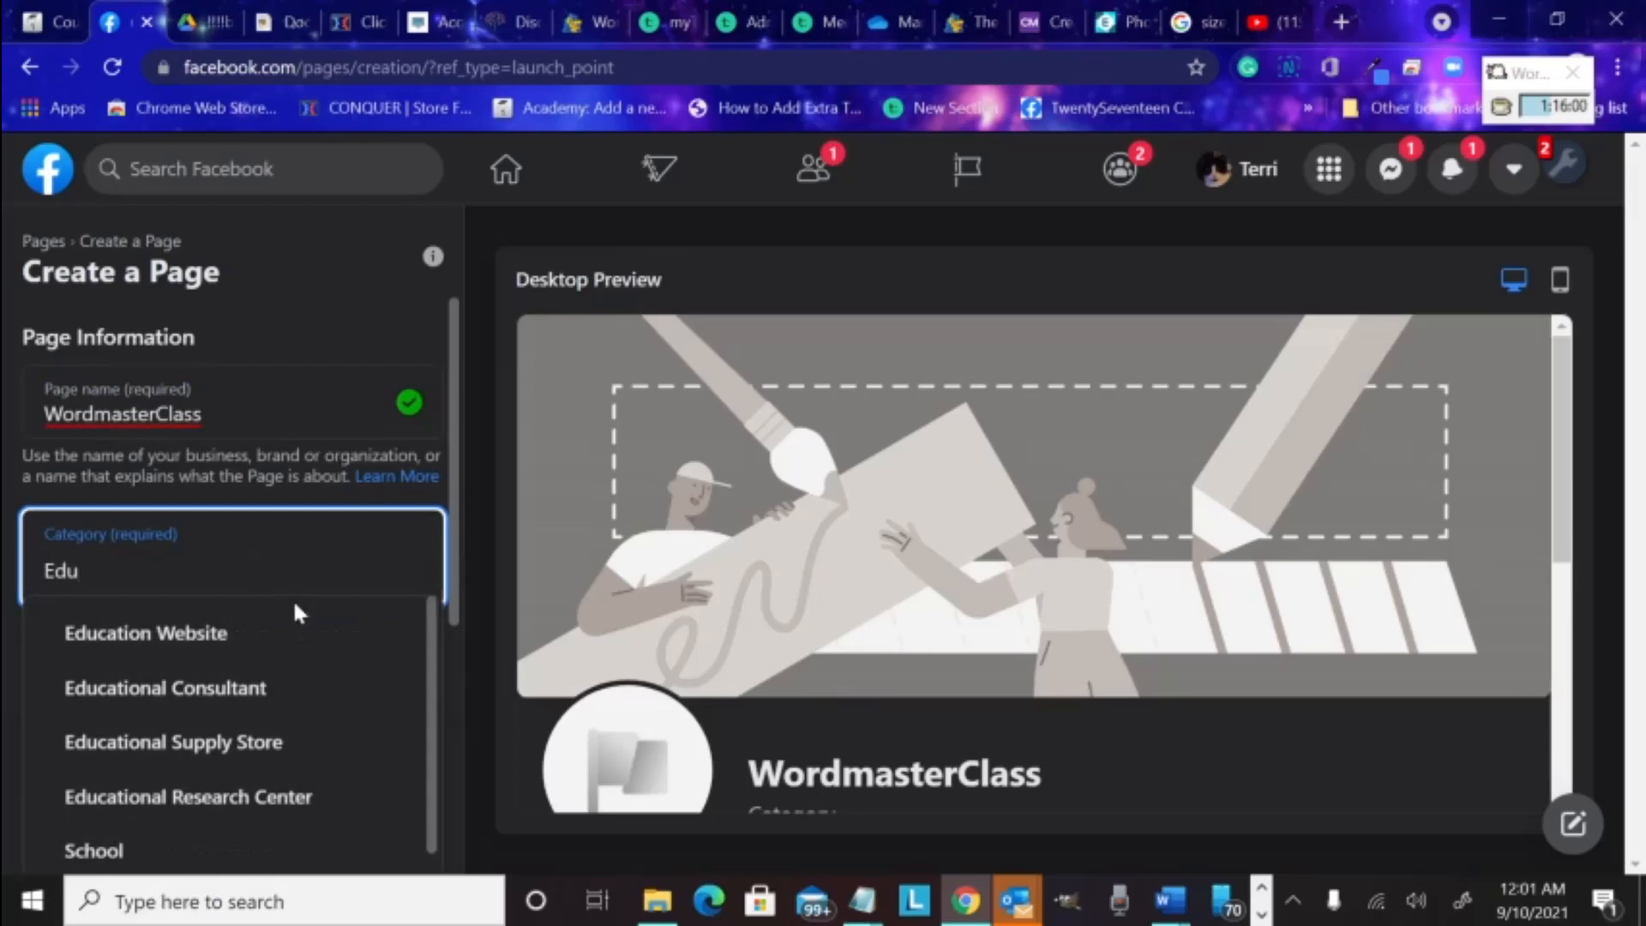
scroll(293, 602, "down", 2)
scroll(294, 613, "up", 2)
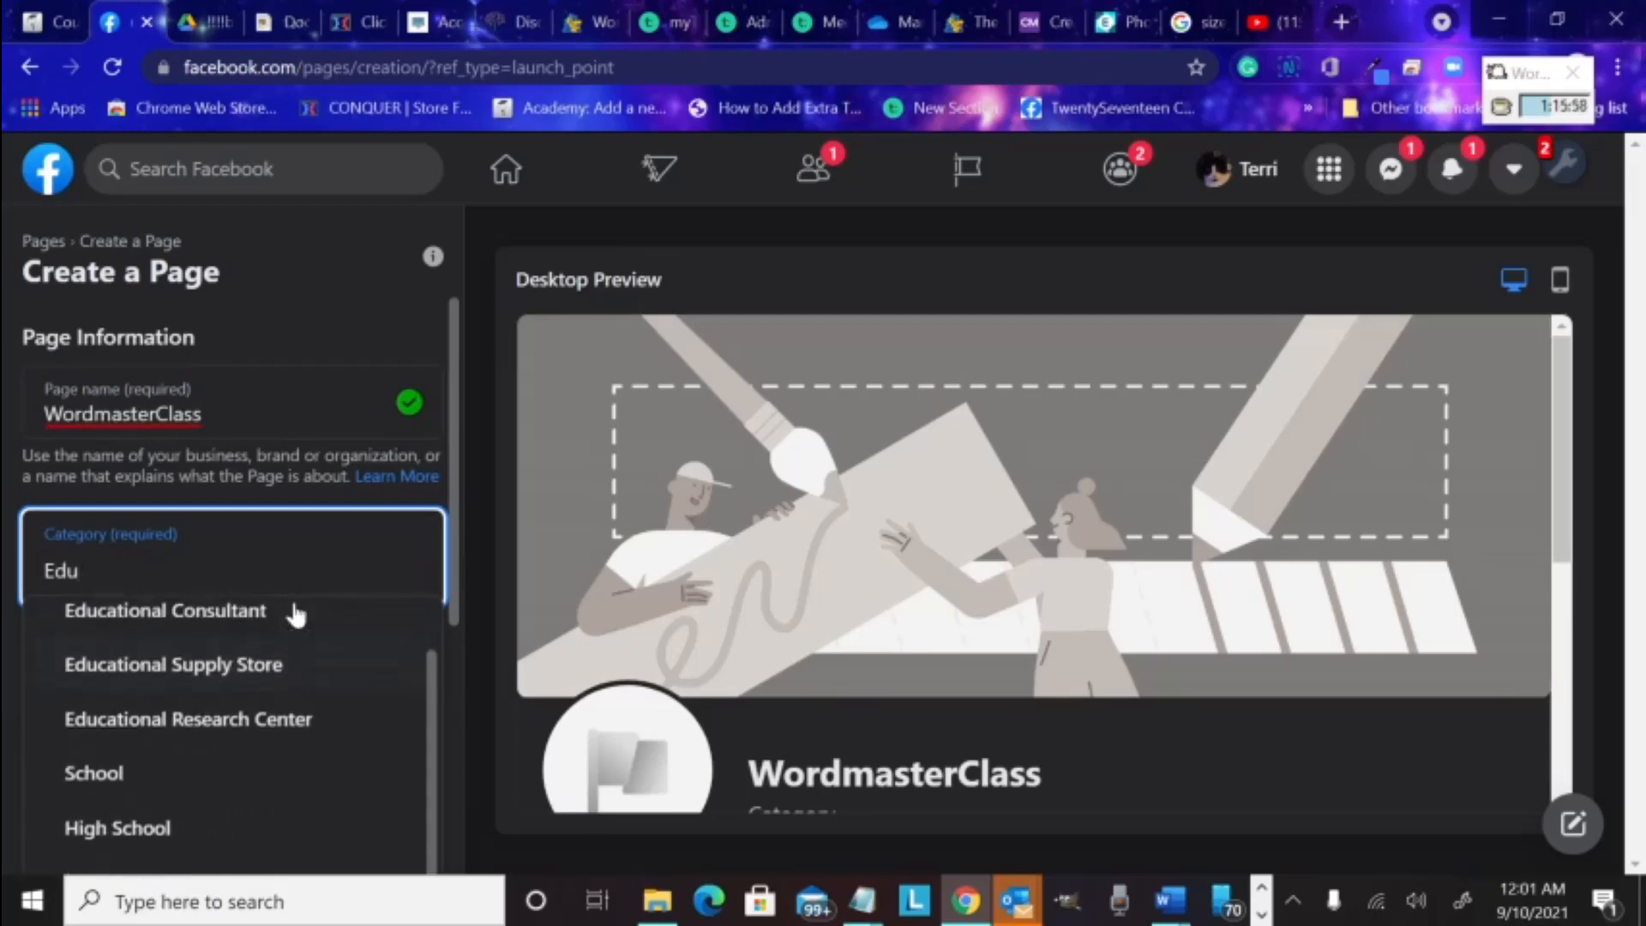
scroll(296, 616, "up", 1)
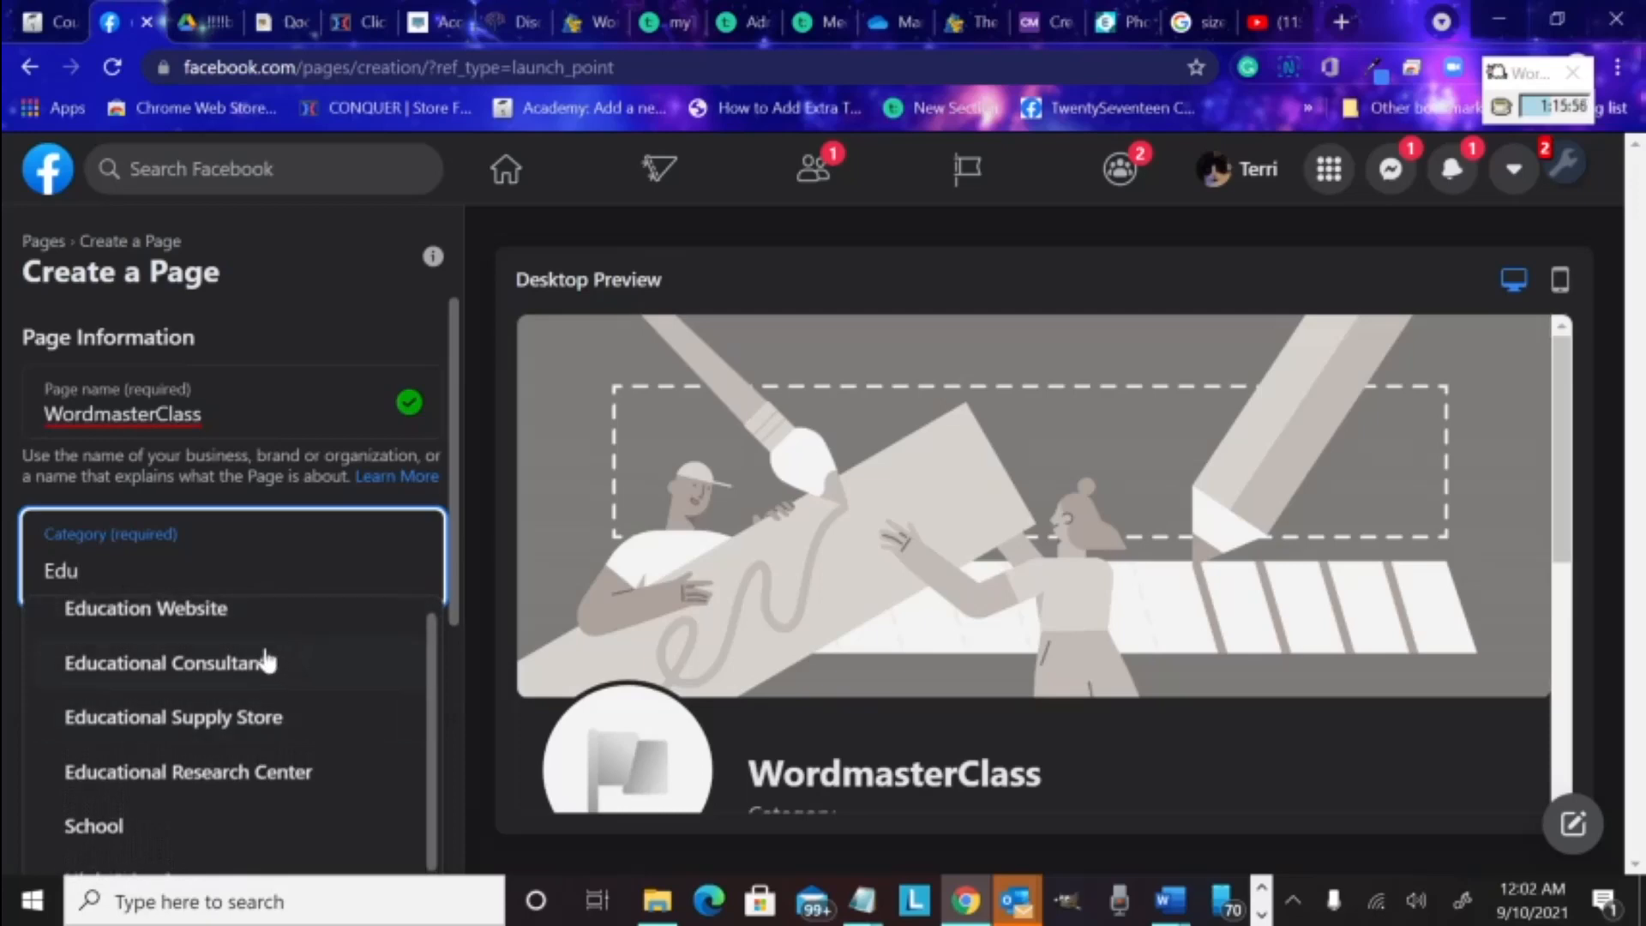
left_click(221, 607)
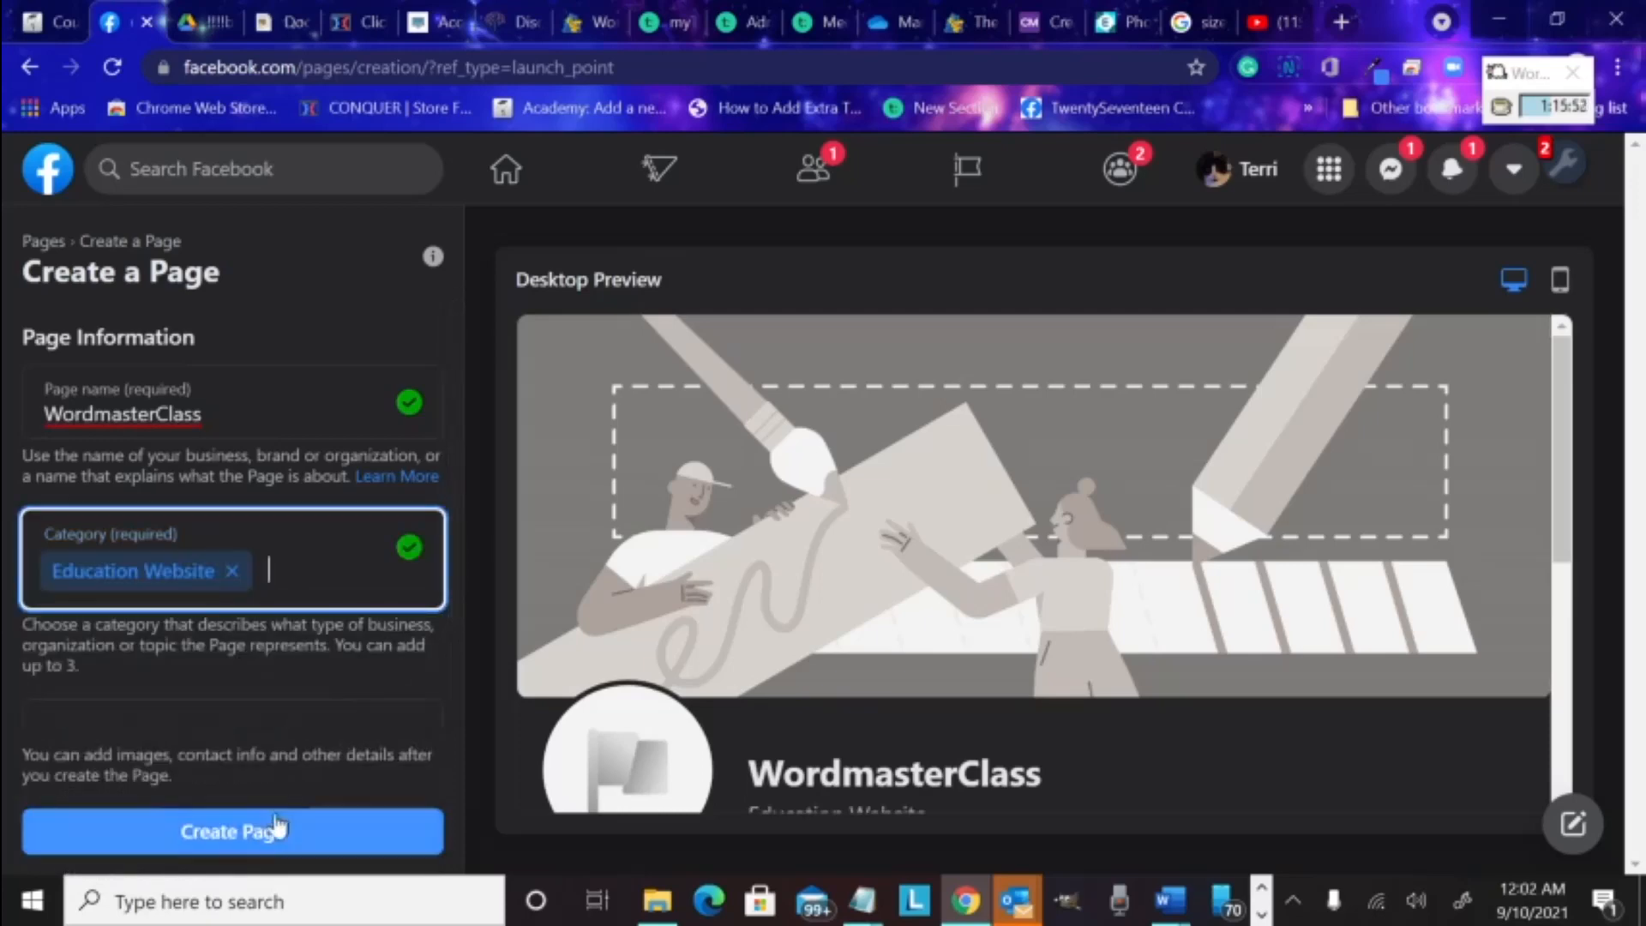
left_click(256, 834)
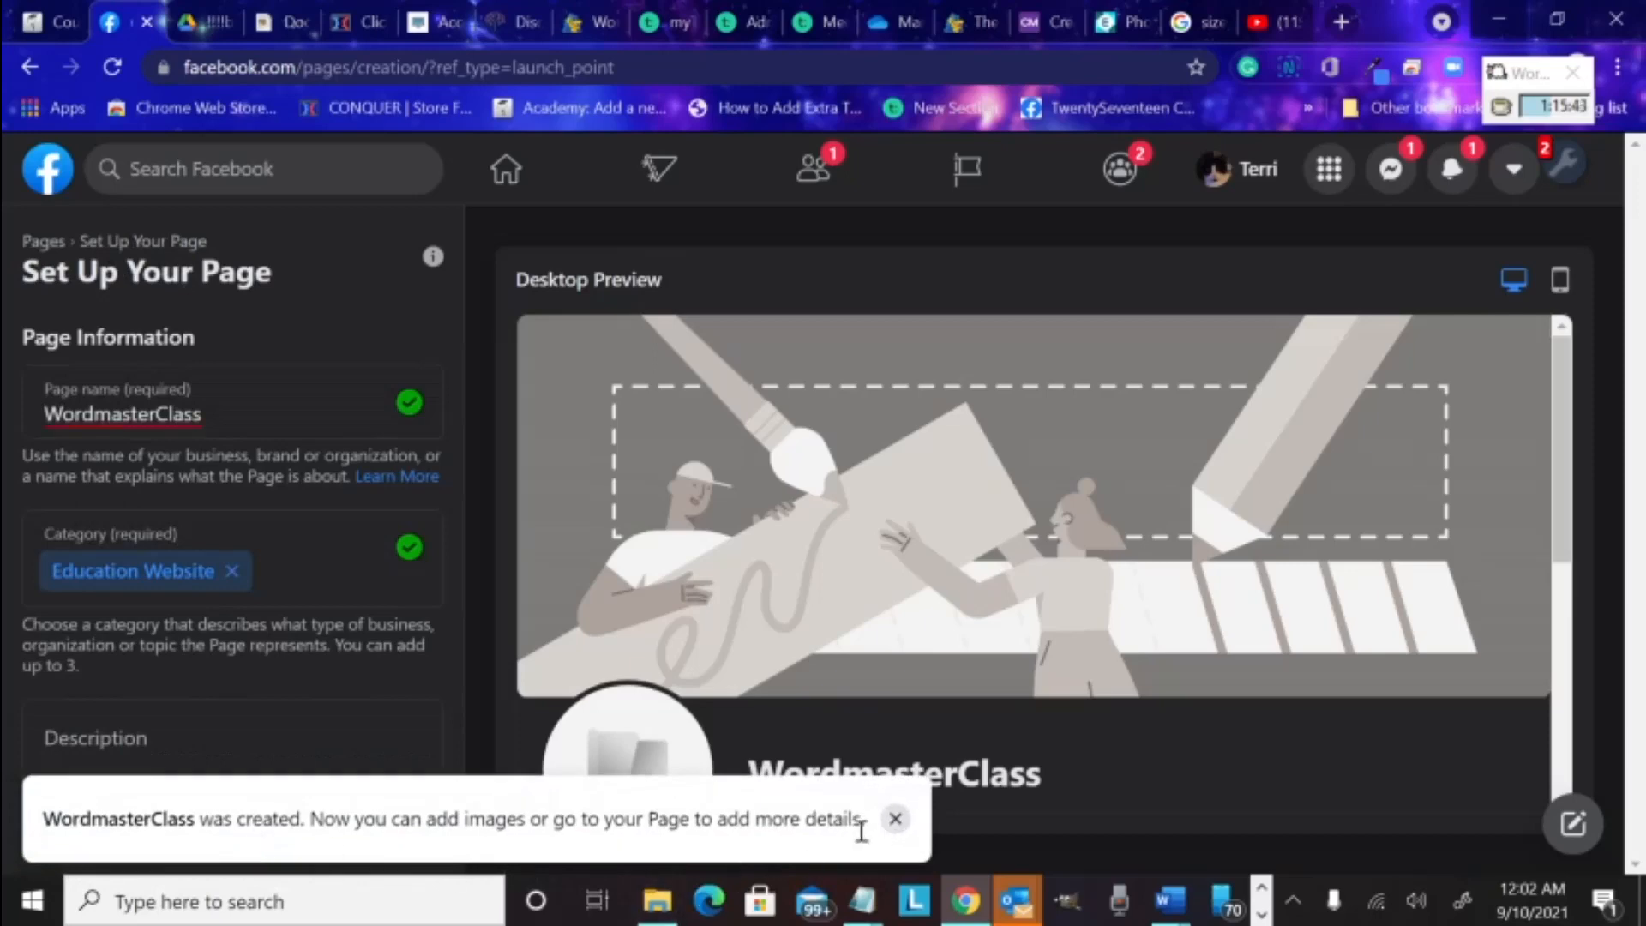
Dismiss the Page-created notice and begin the description with 'In-depth Instruction'
left_click(895, 819)
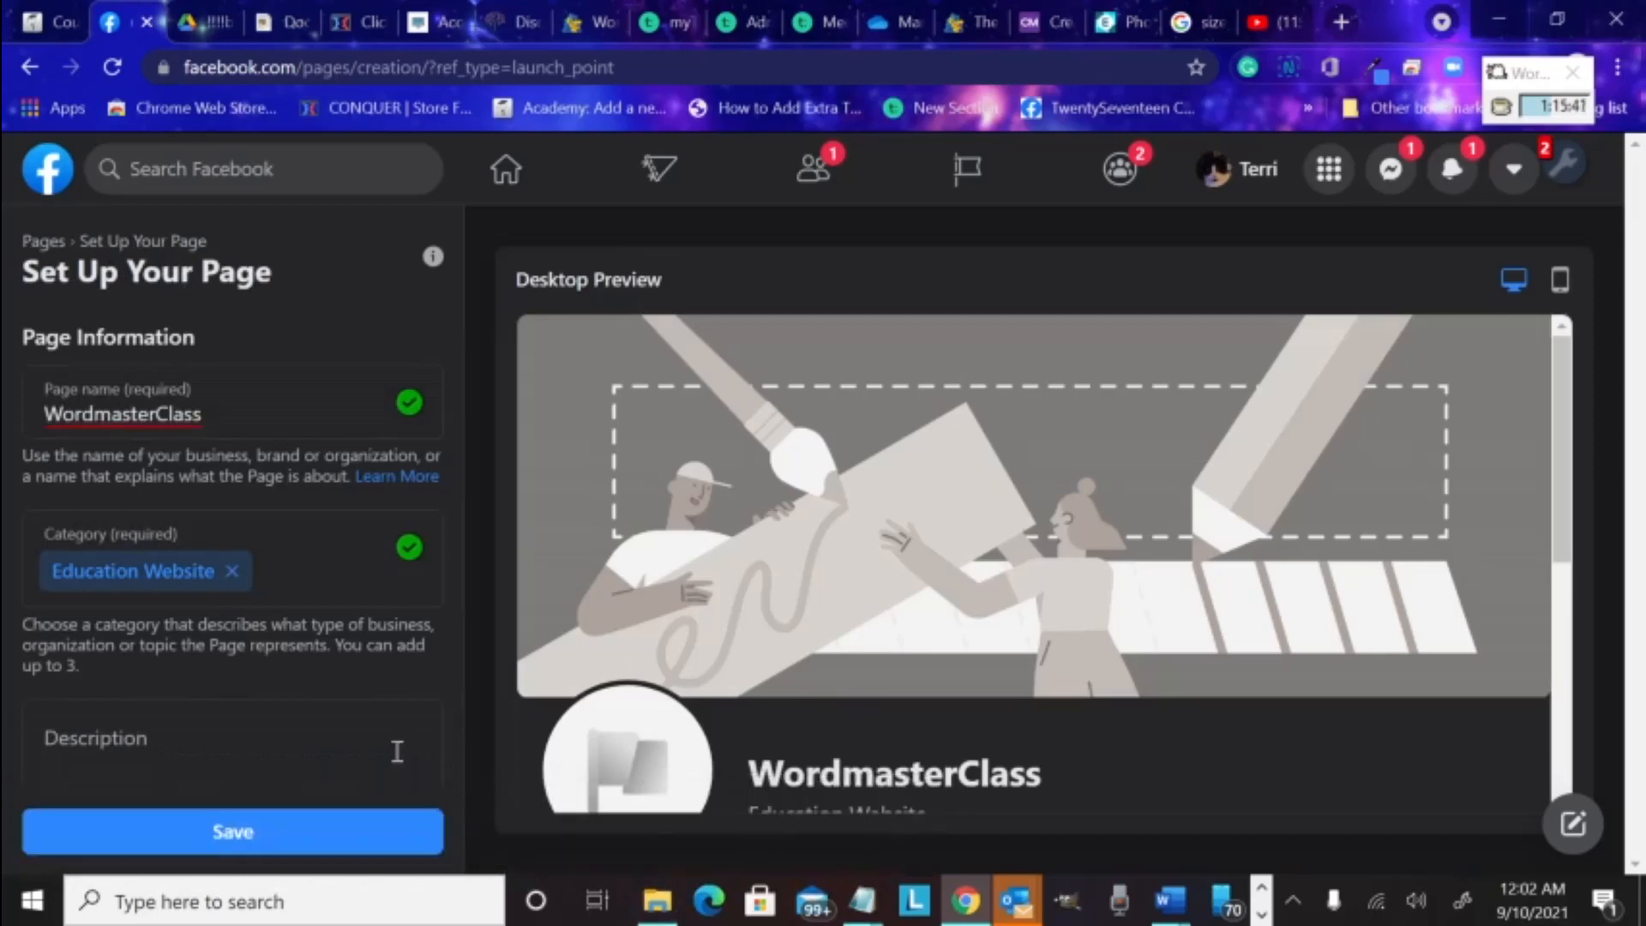
left_click(267, 727)
scroll(266, 733, "down", 2)
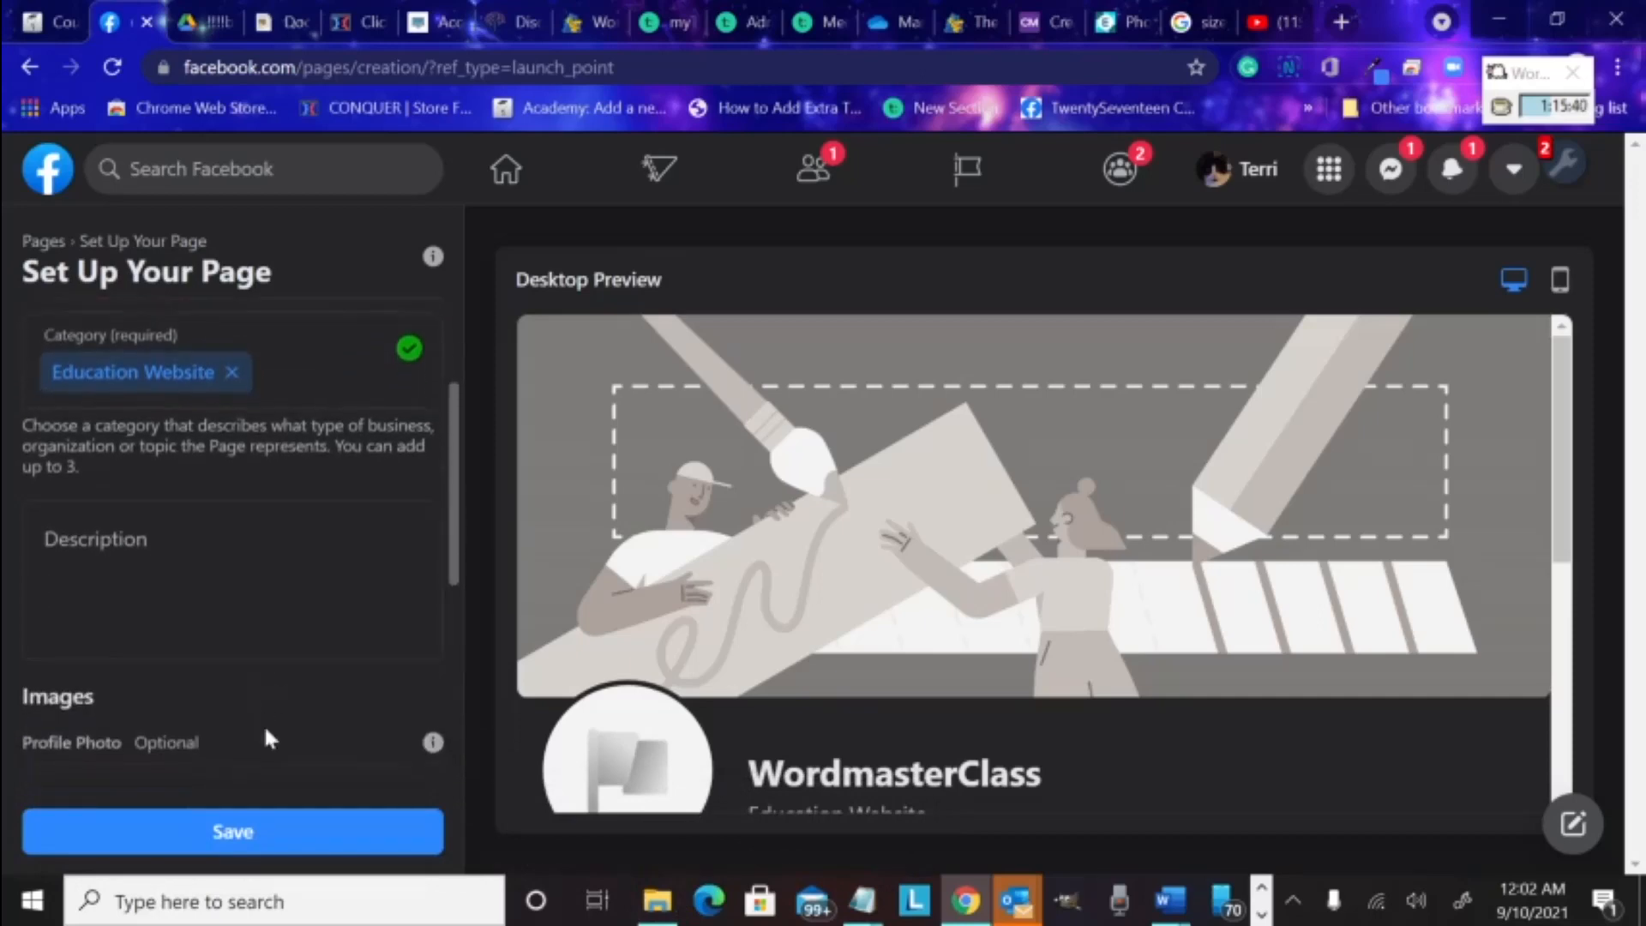
scroll(267, 733, "up", 1)
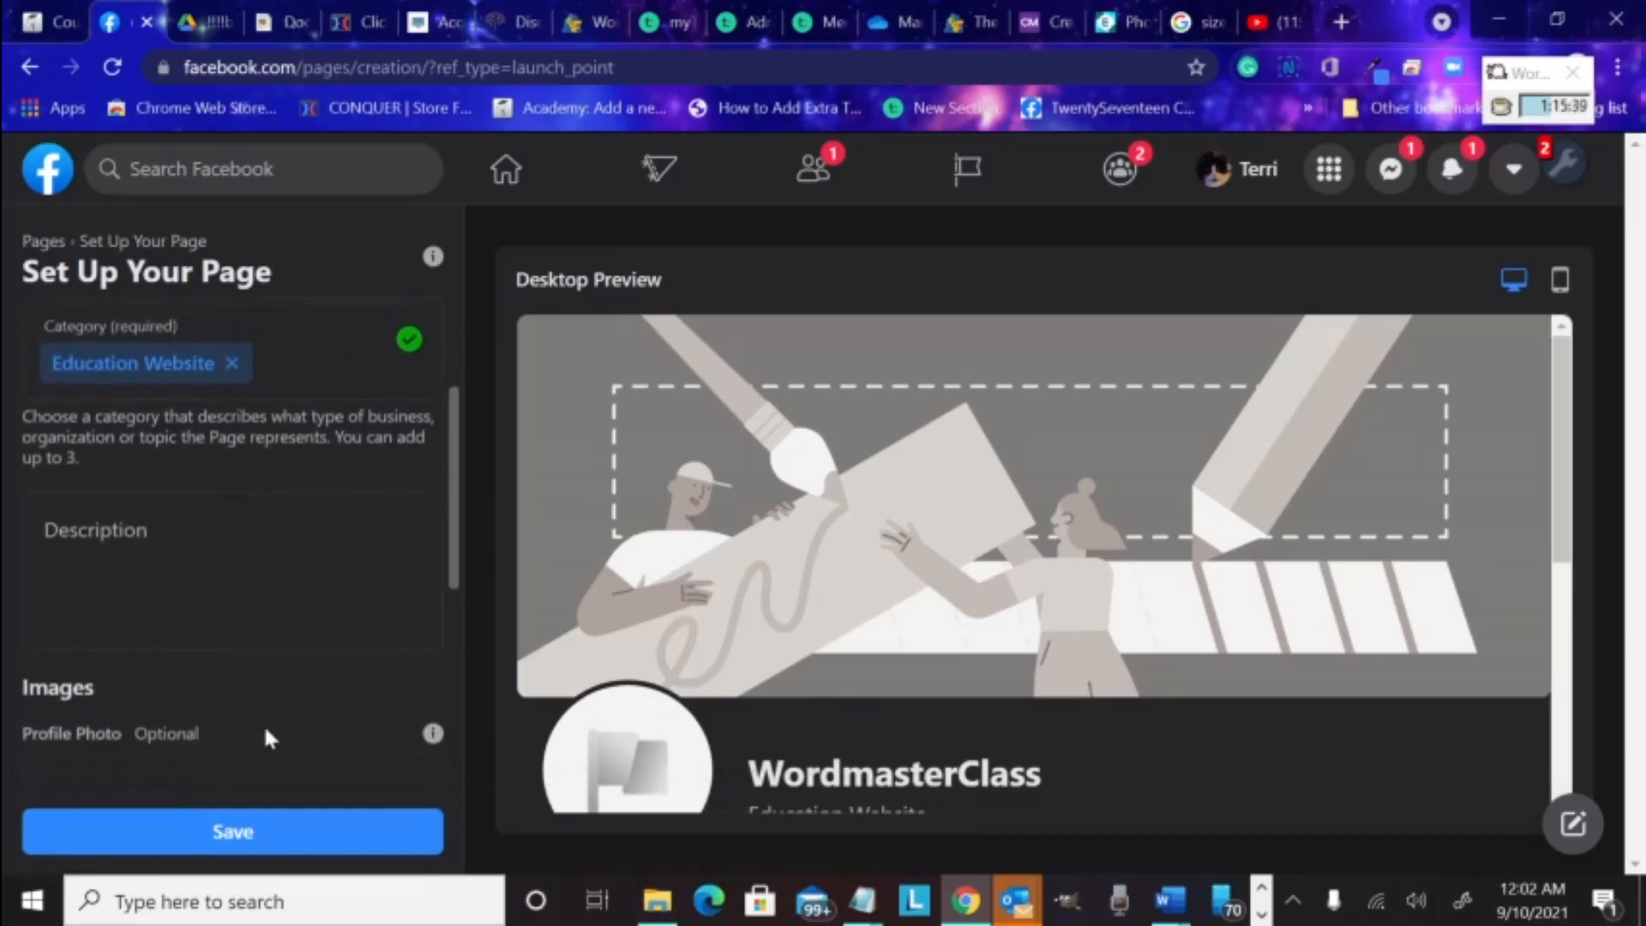
left_click(154, 553)
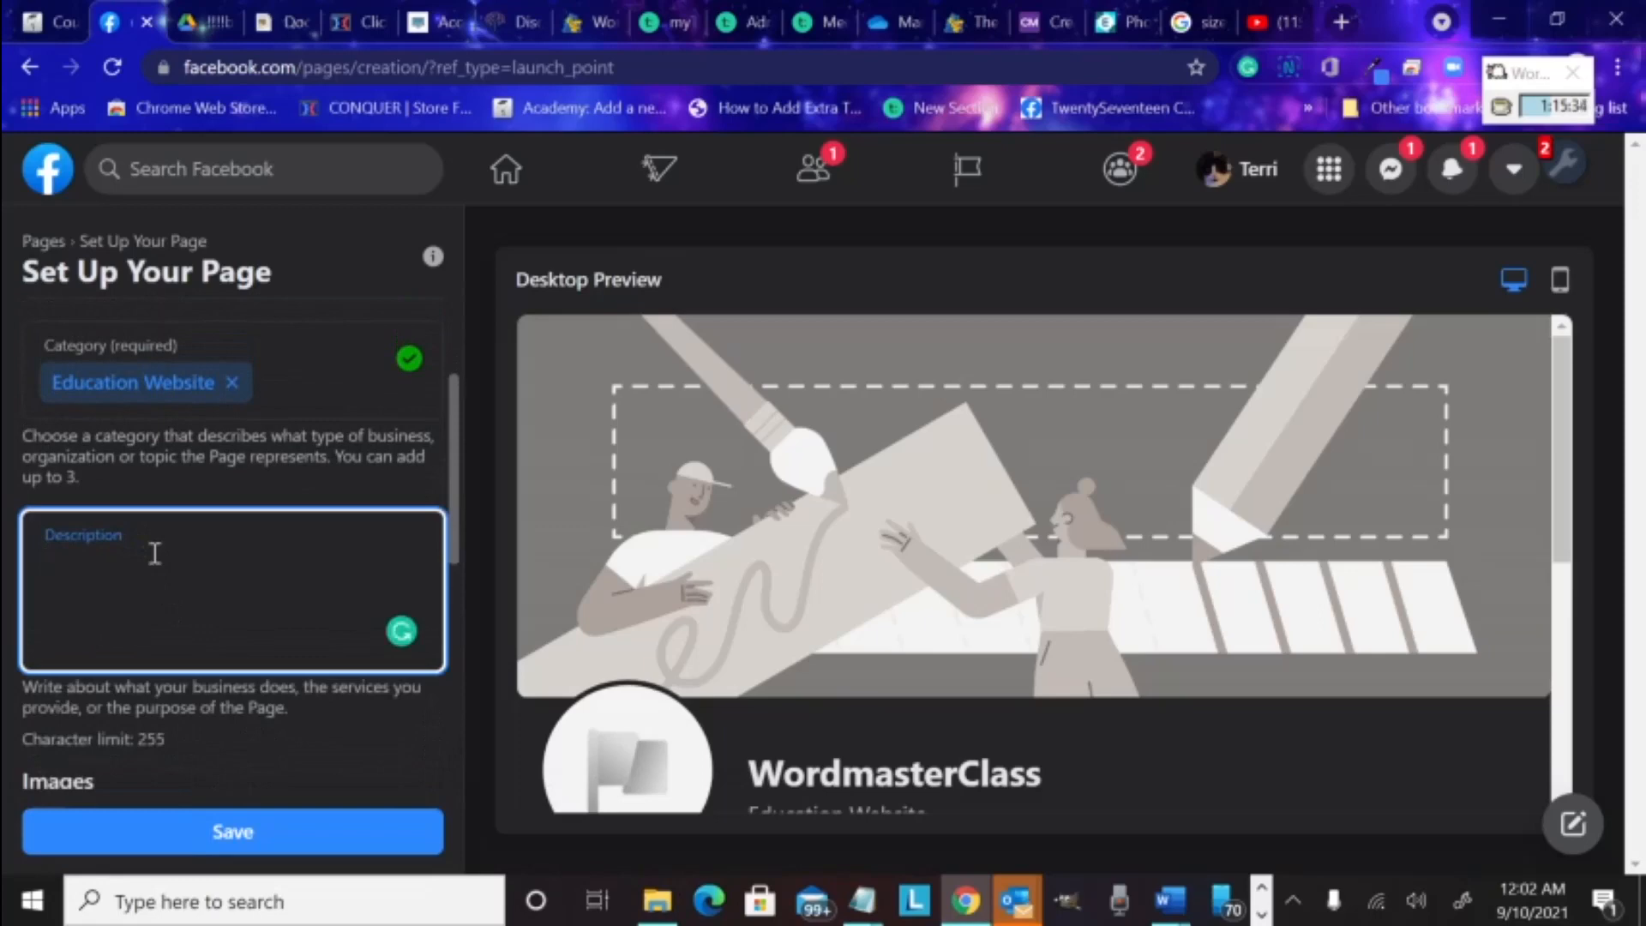
type("Indepth Instruction")
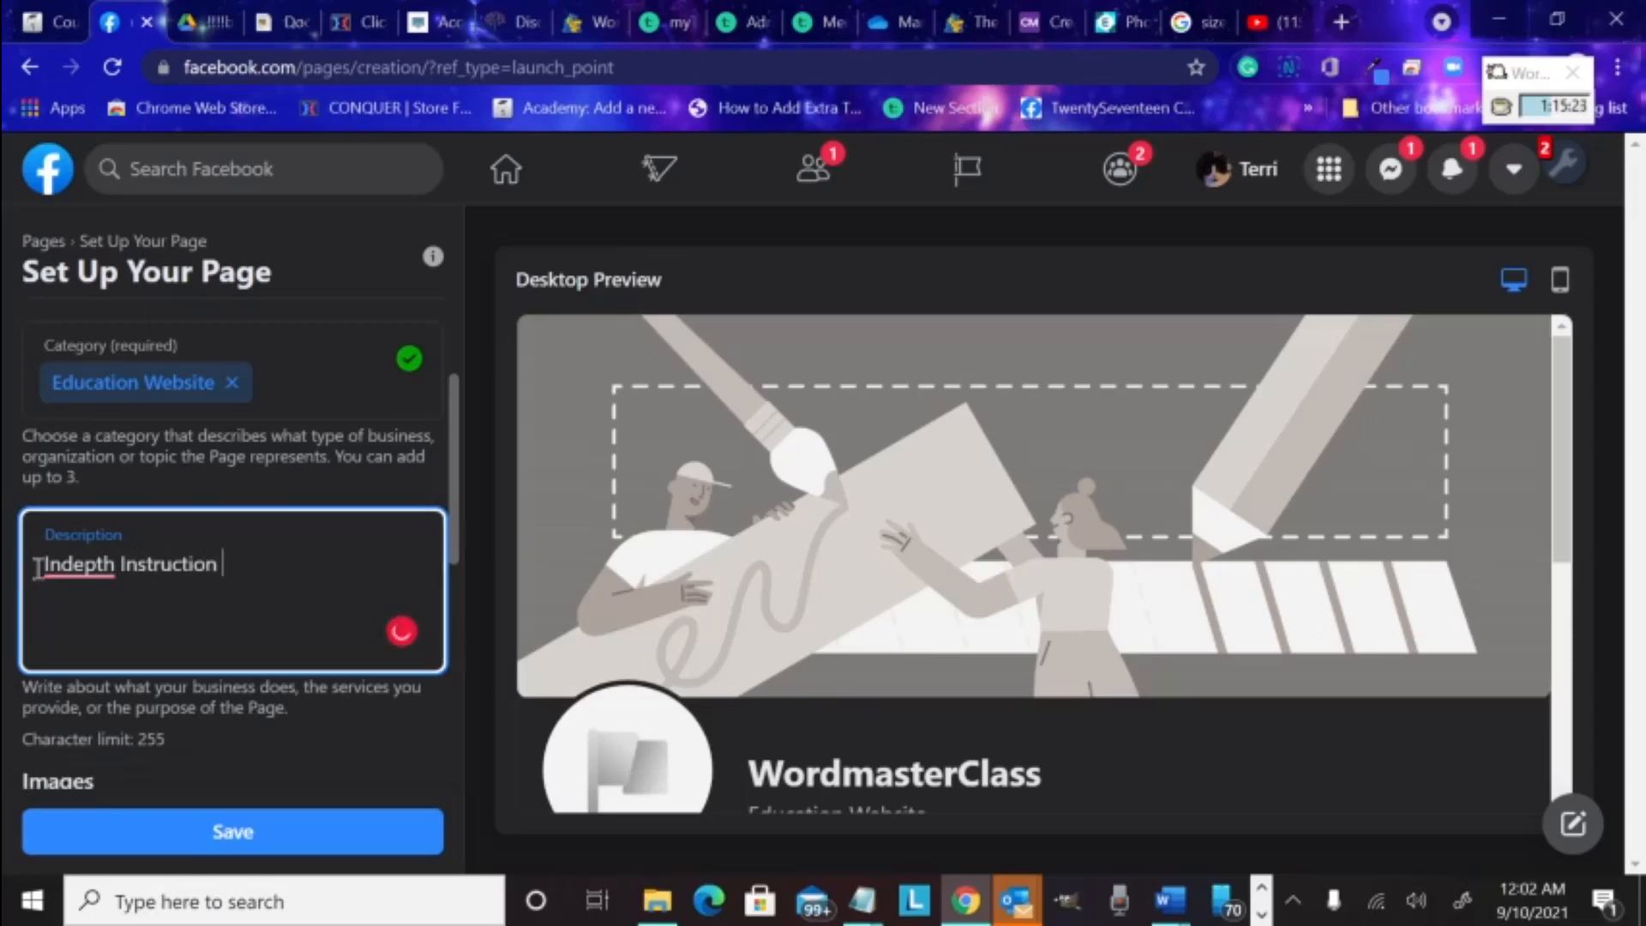
mouse_move(62, 573)
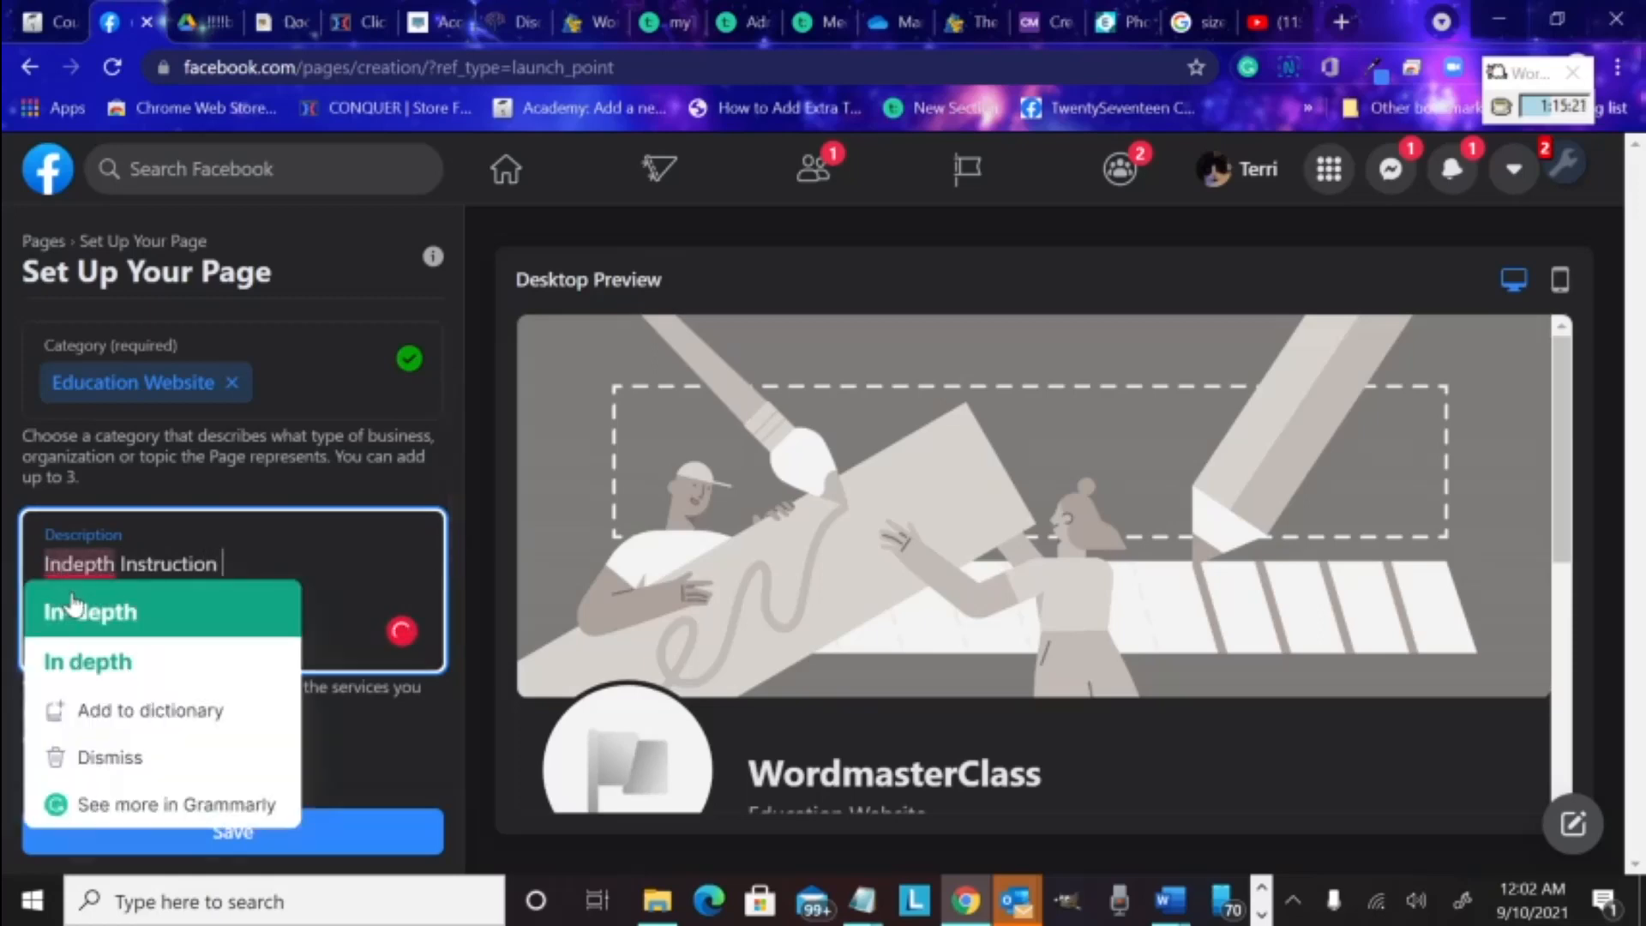
left_click(74, 604)
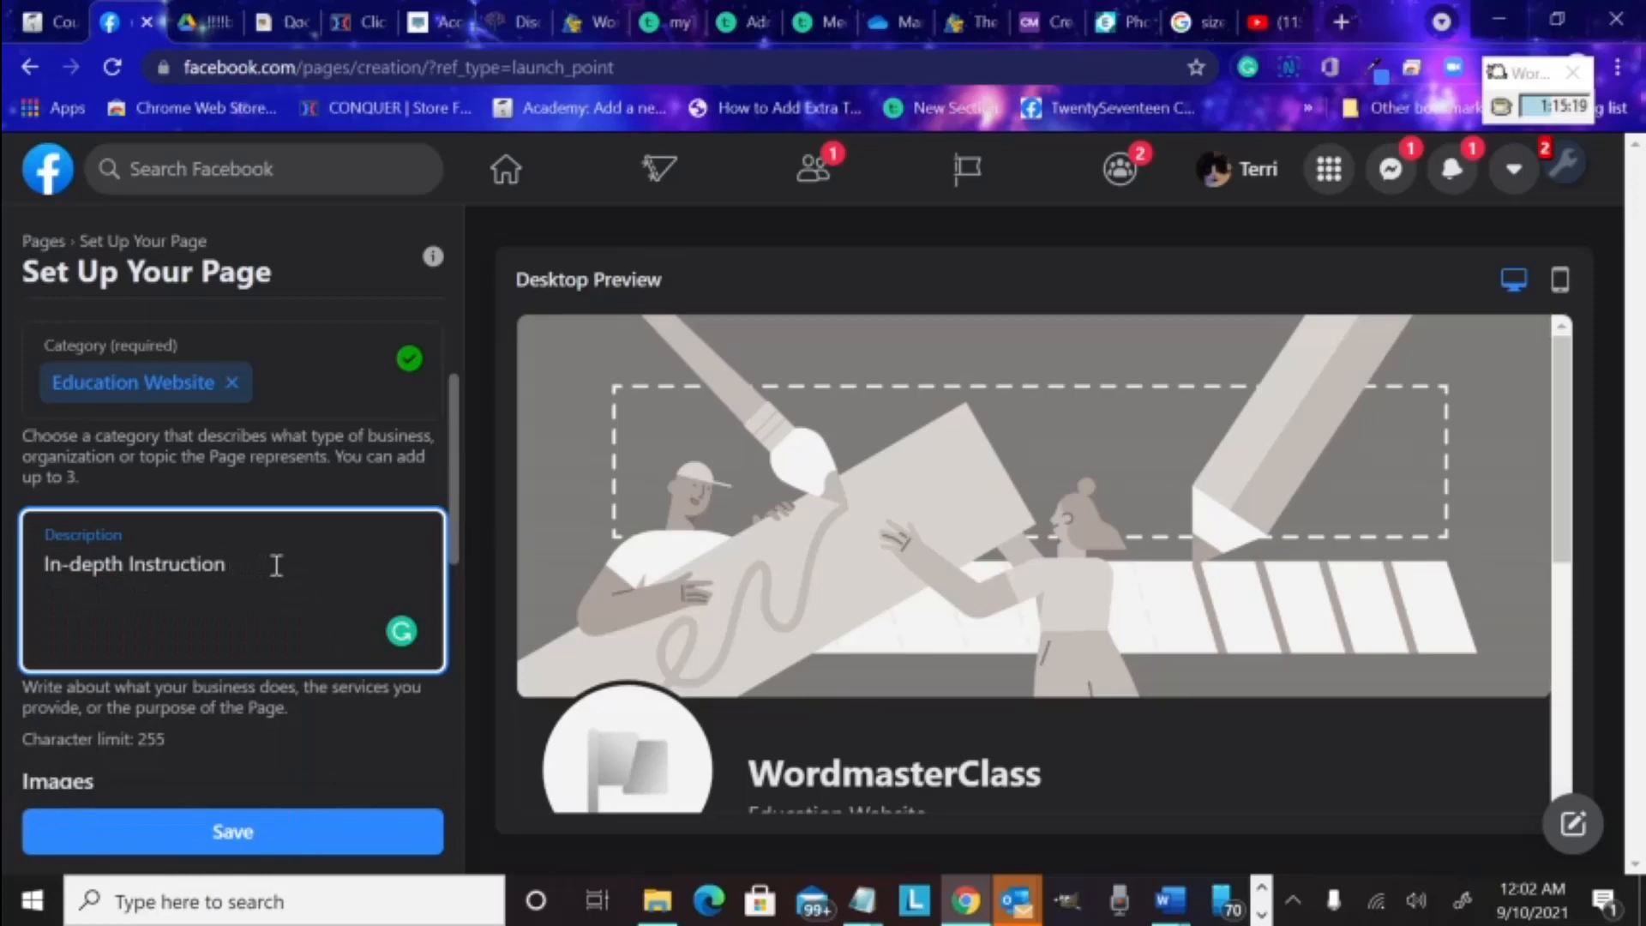
Finish the description with 'for beginning and advanced writers.'
type("for beggin")
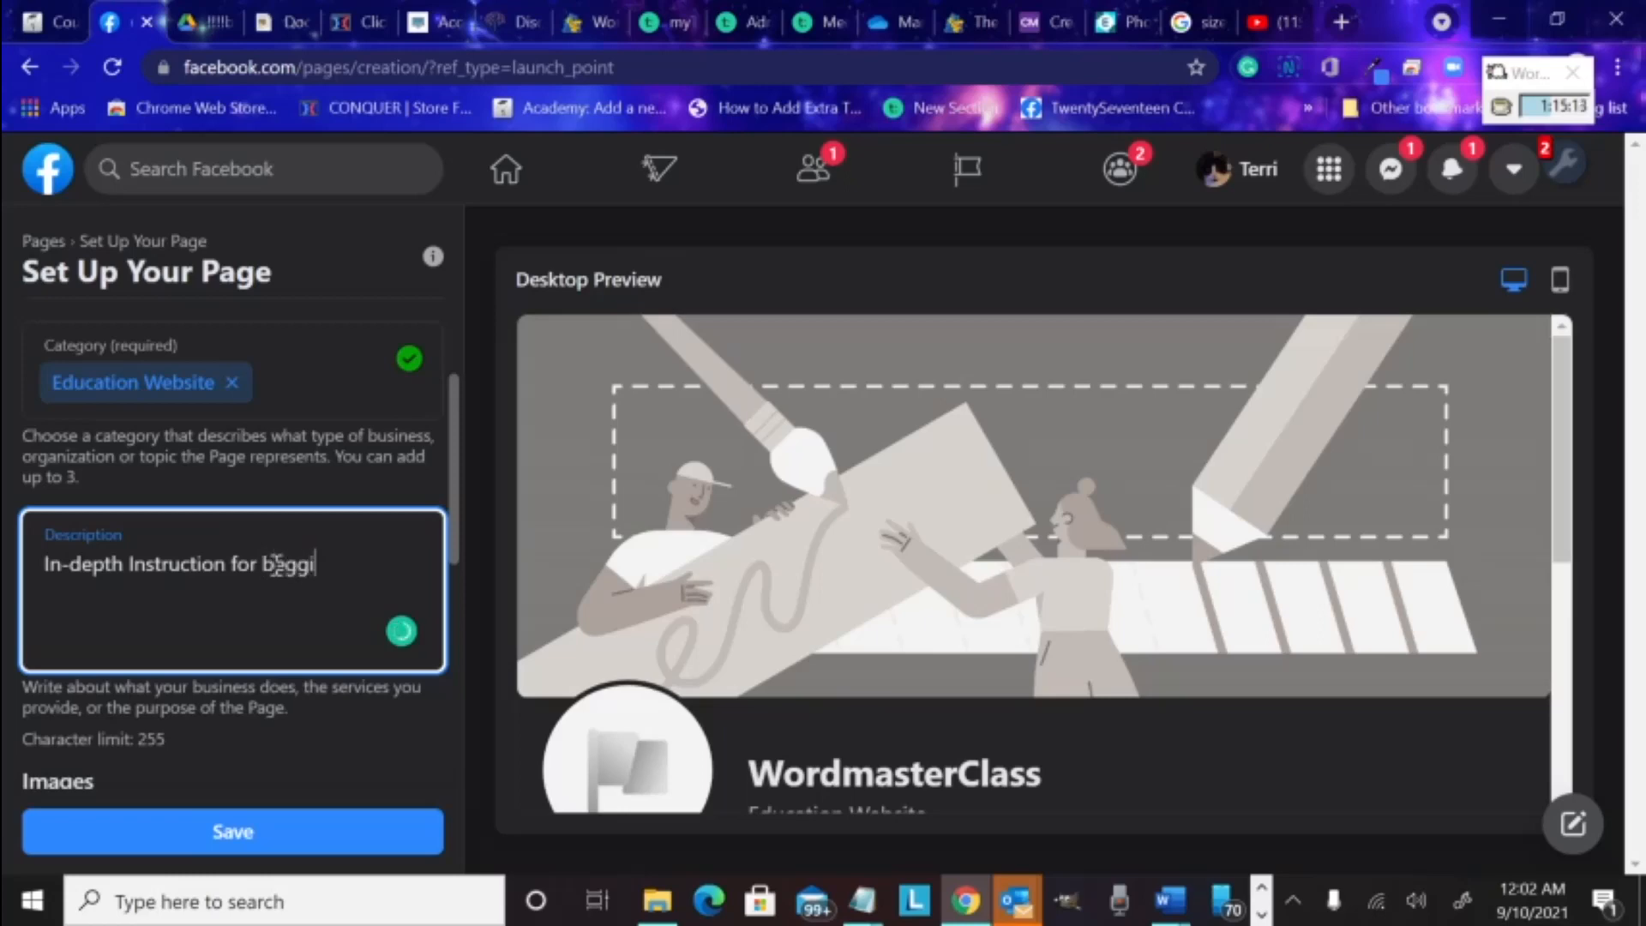
key("BackSpace")
key("BackSpace")
key("BackSpace")
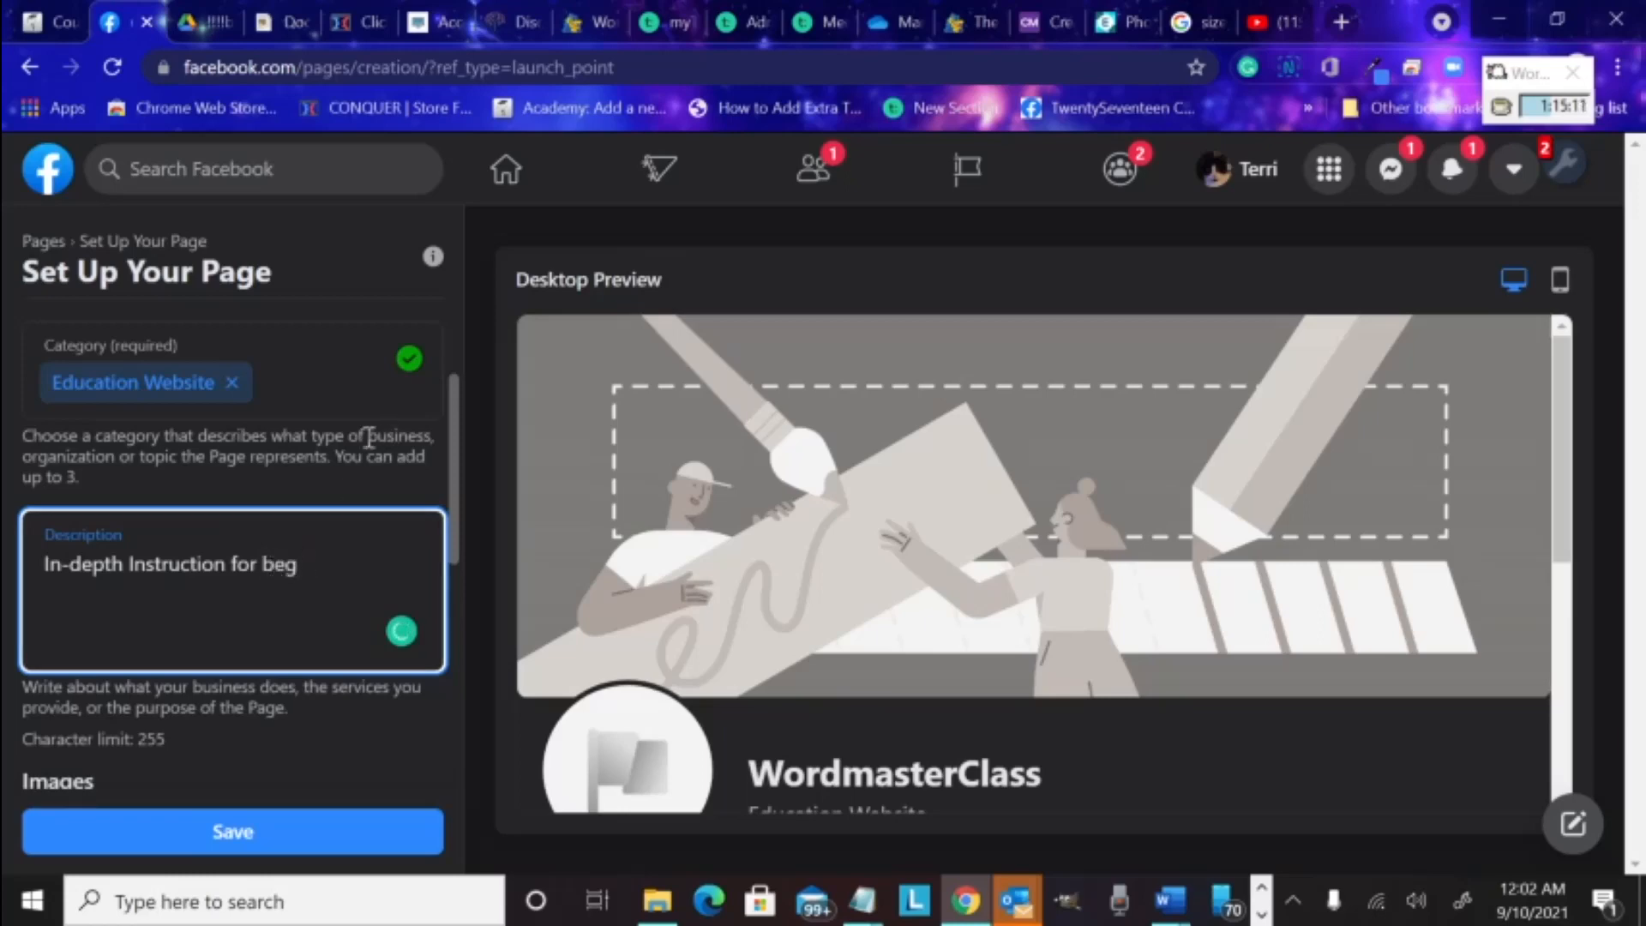
type("inning and ad")
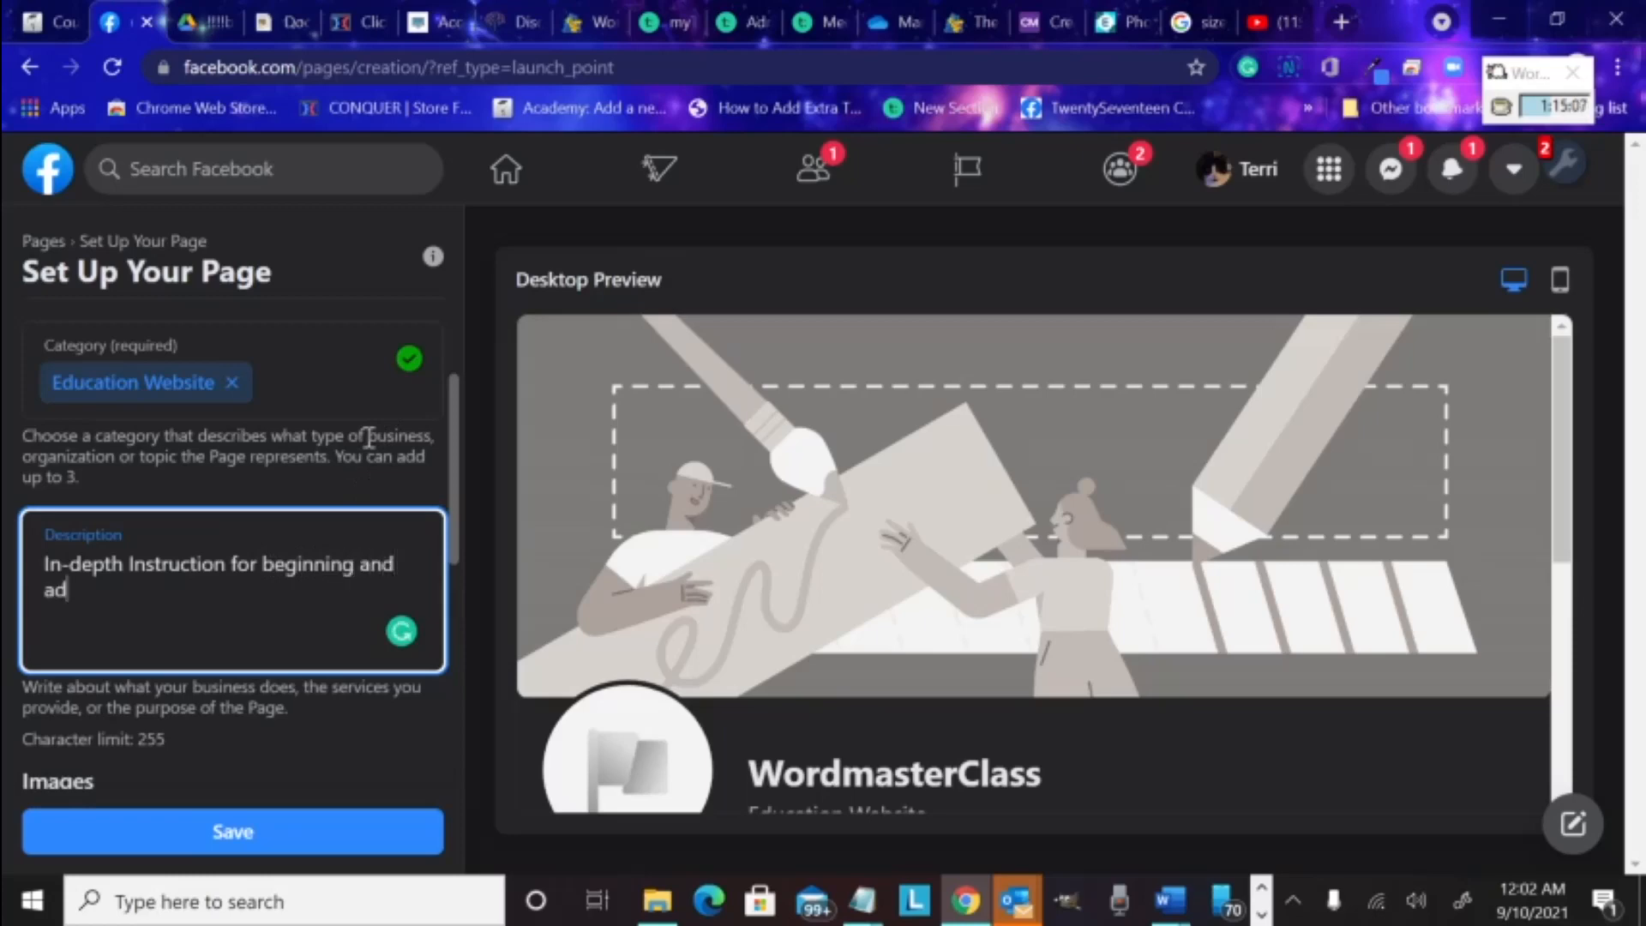
type("vanced wri")
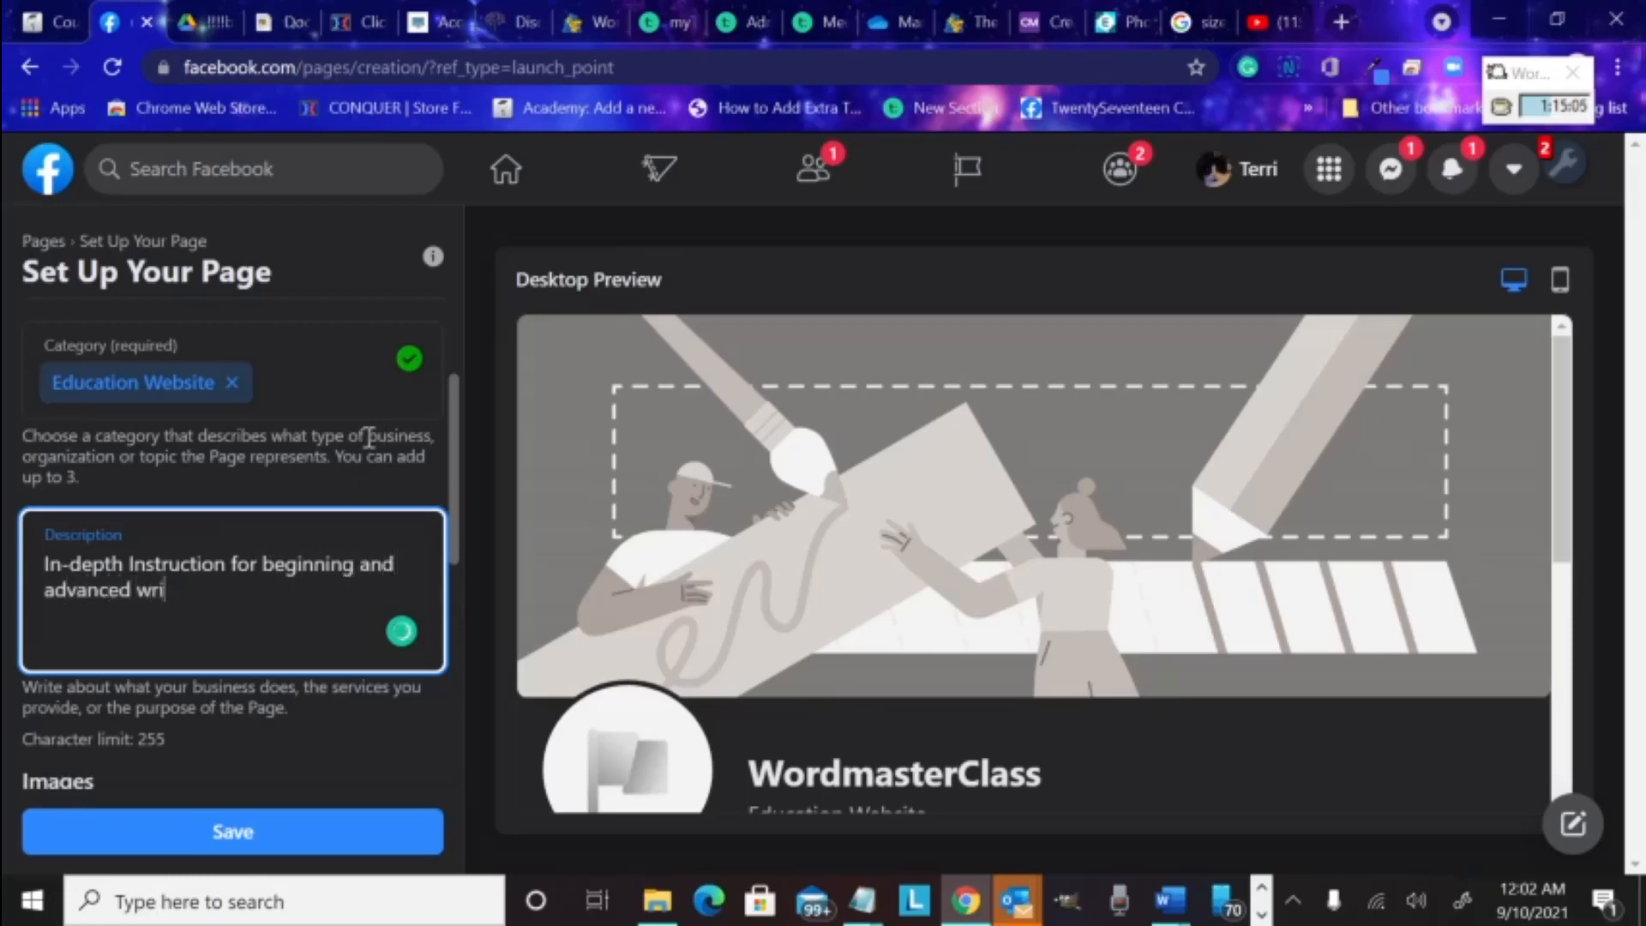
type("ters.")
scroll(285, 527, "down", 3)
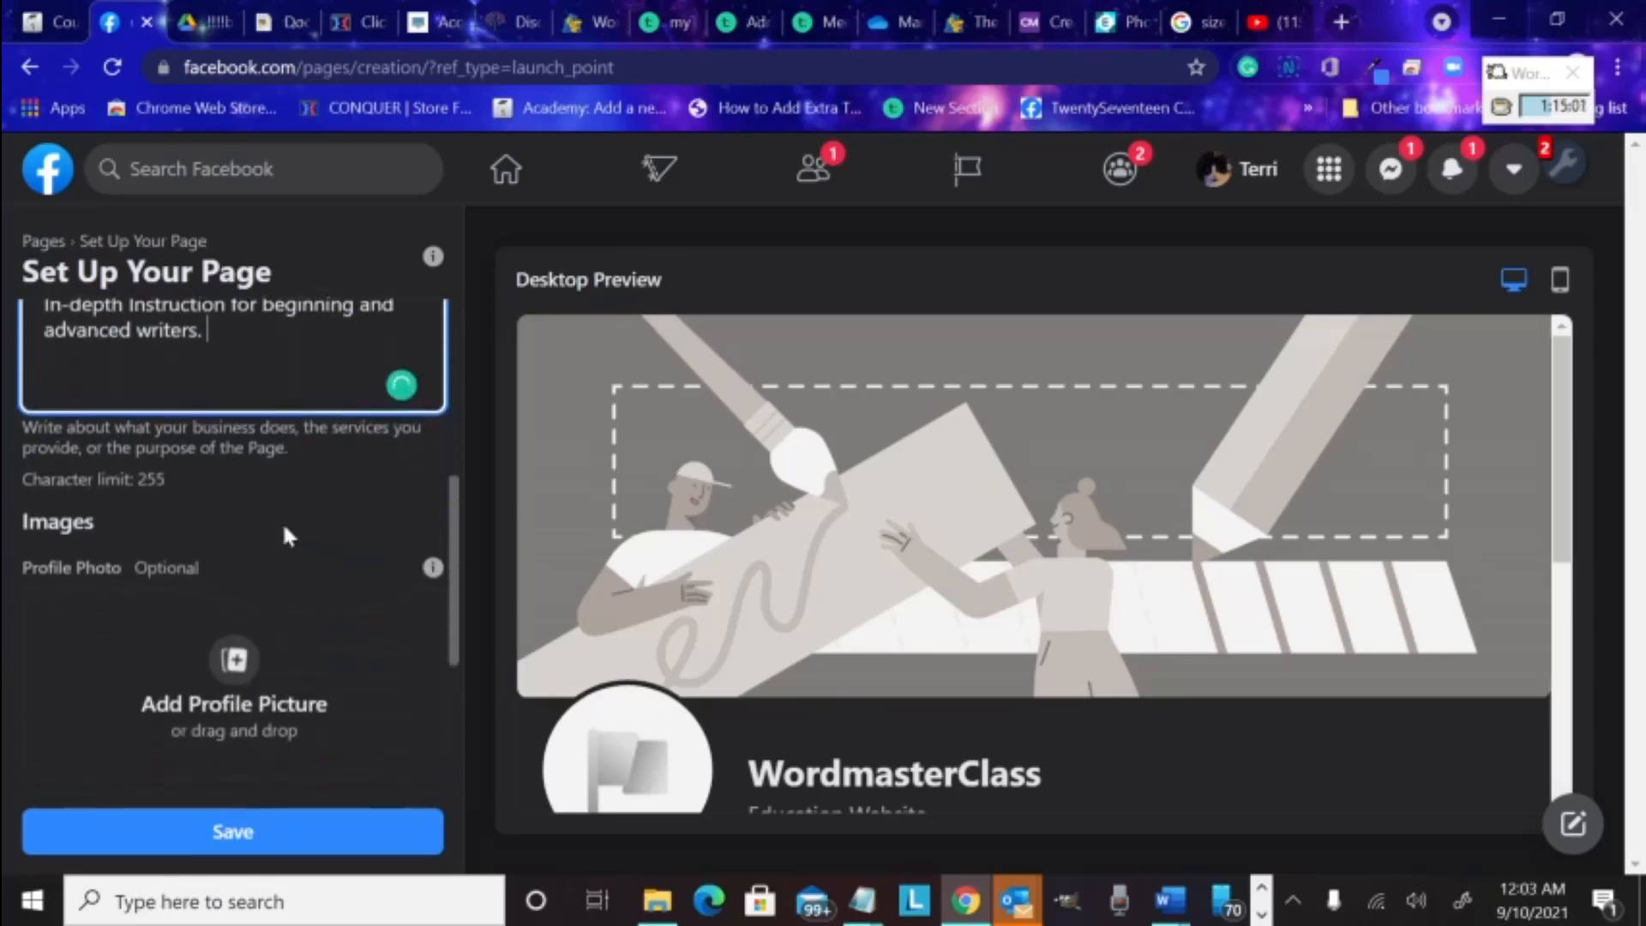
scroll(288, 536, "down", 1)
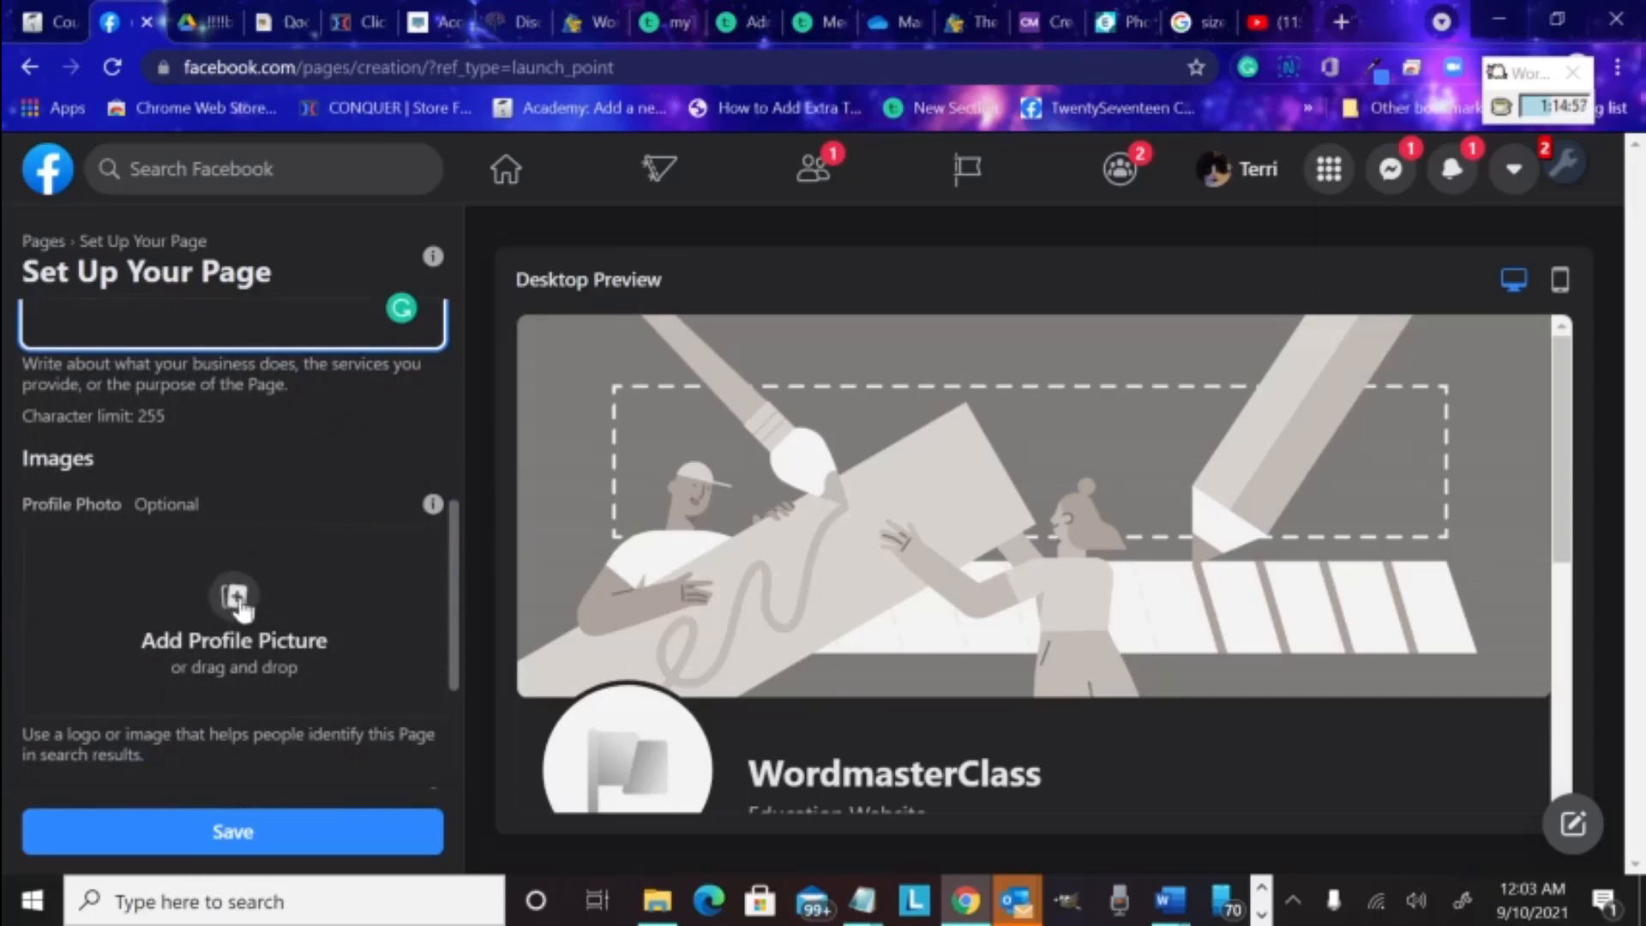
left_click(234, 604)
left_click(234, 600)
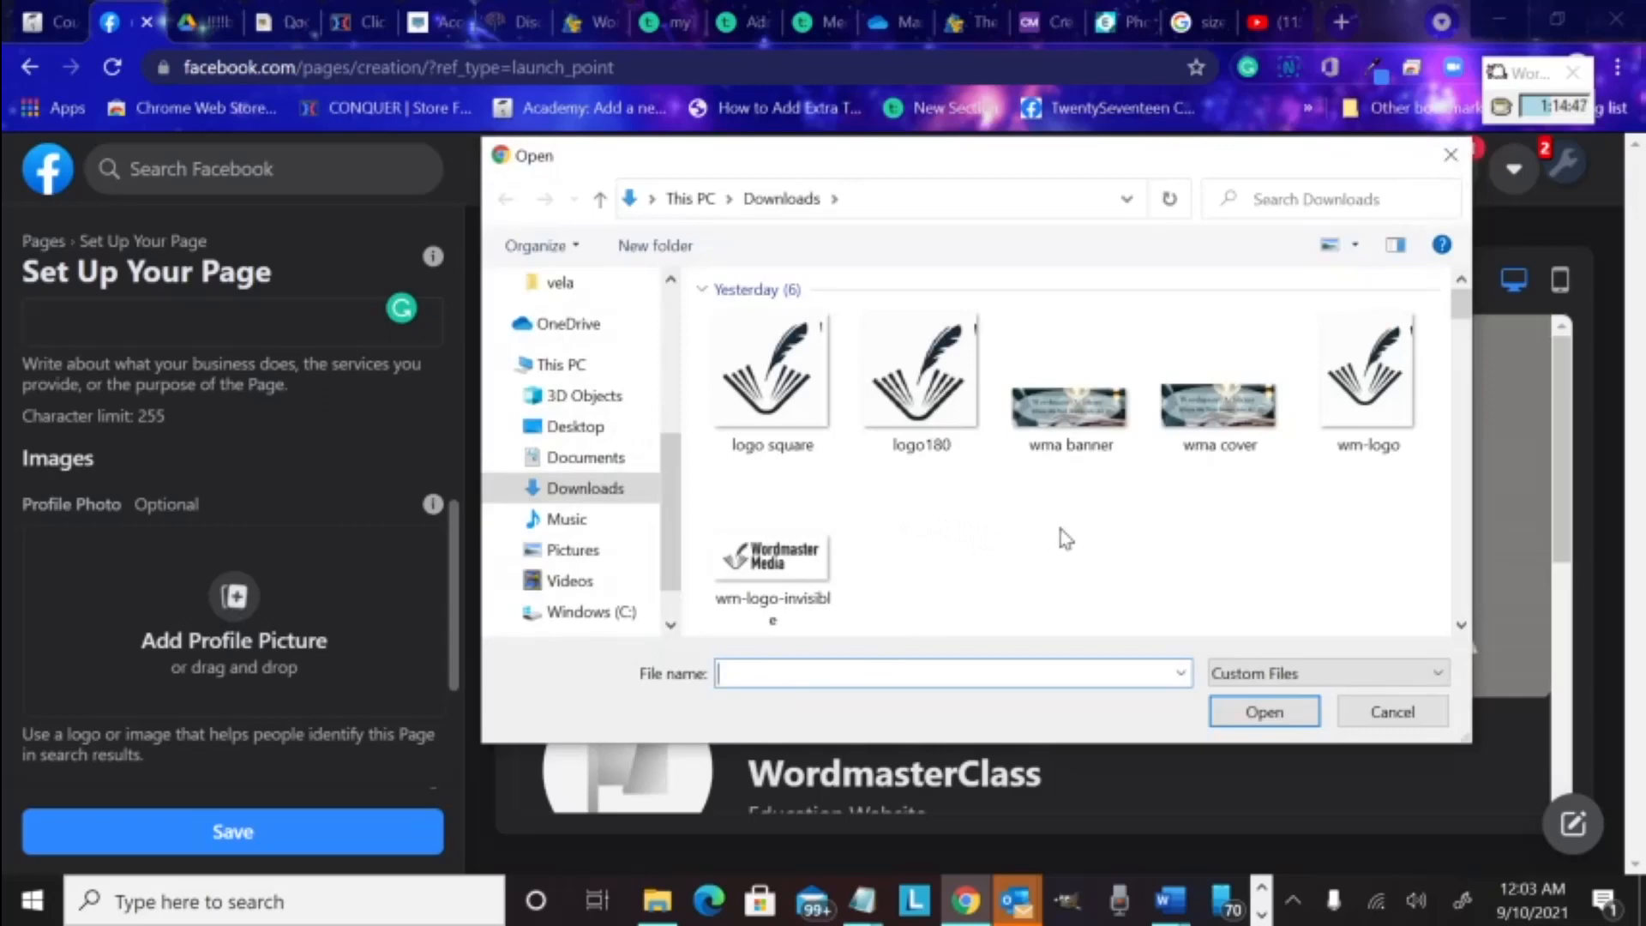
left_click(918, 377)
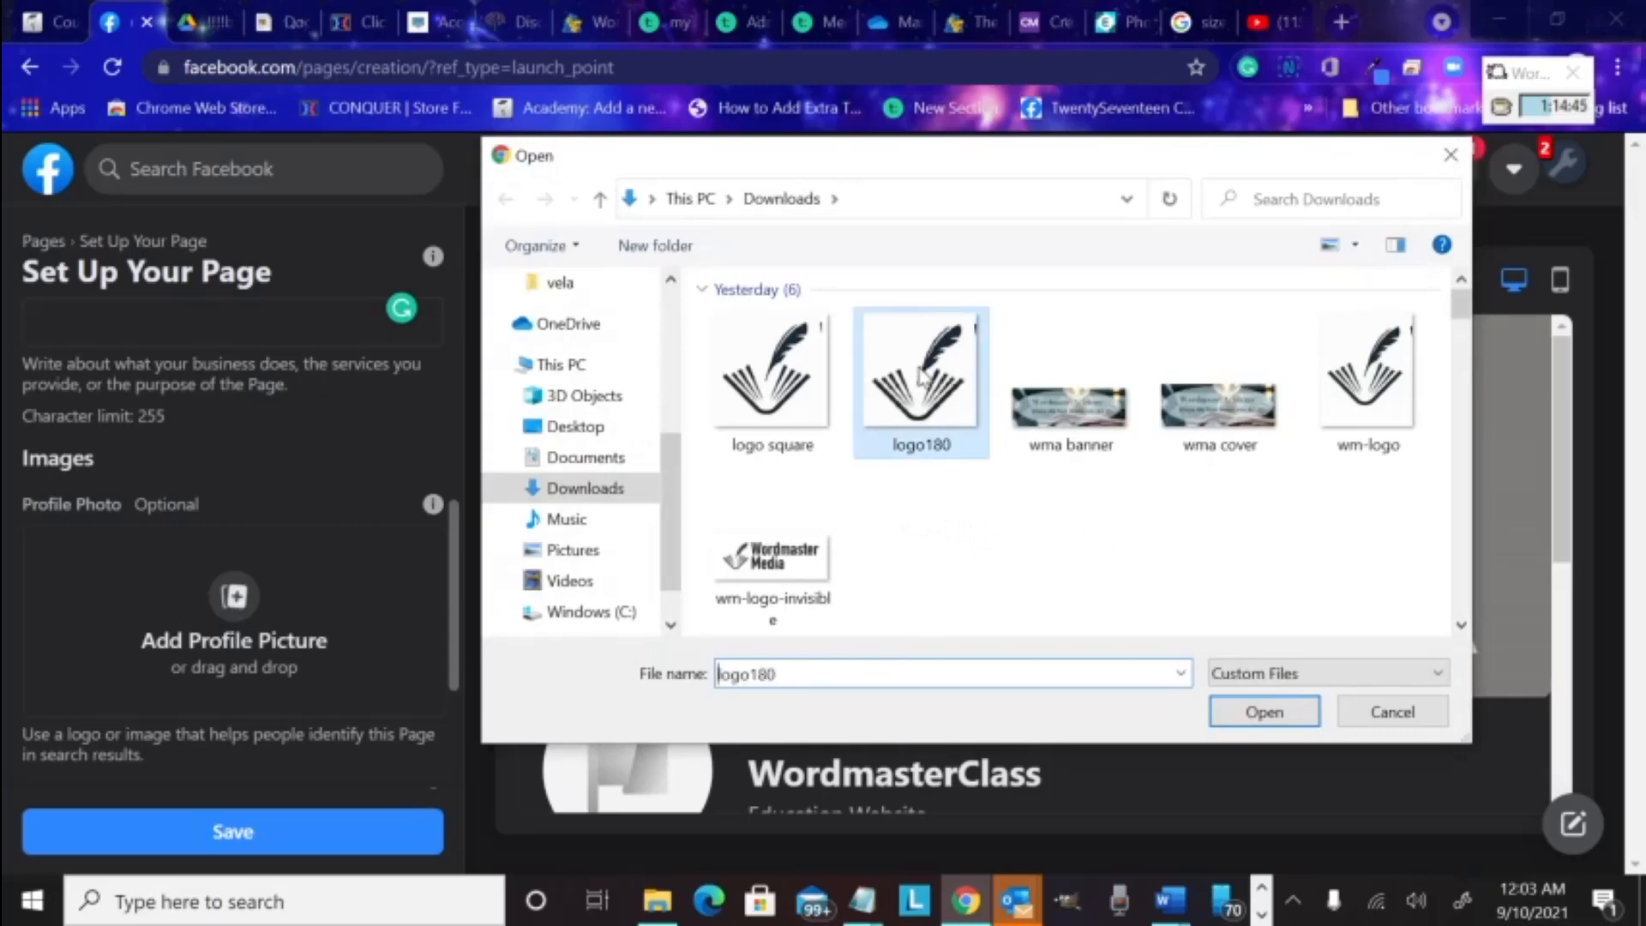
left_click(1266, 713)
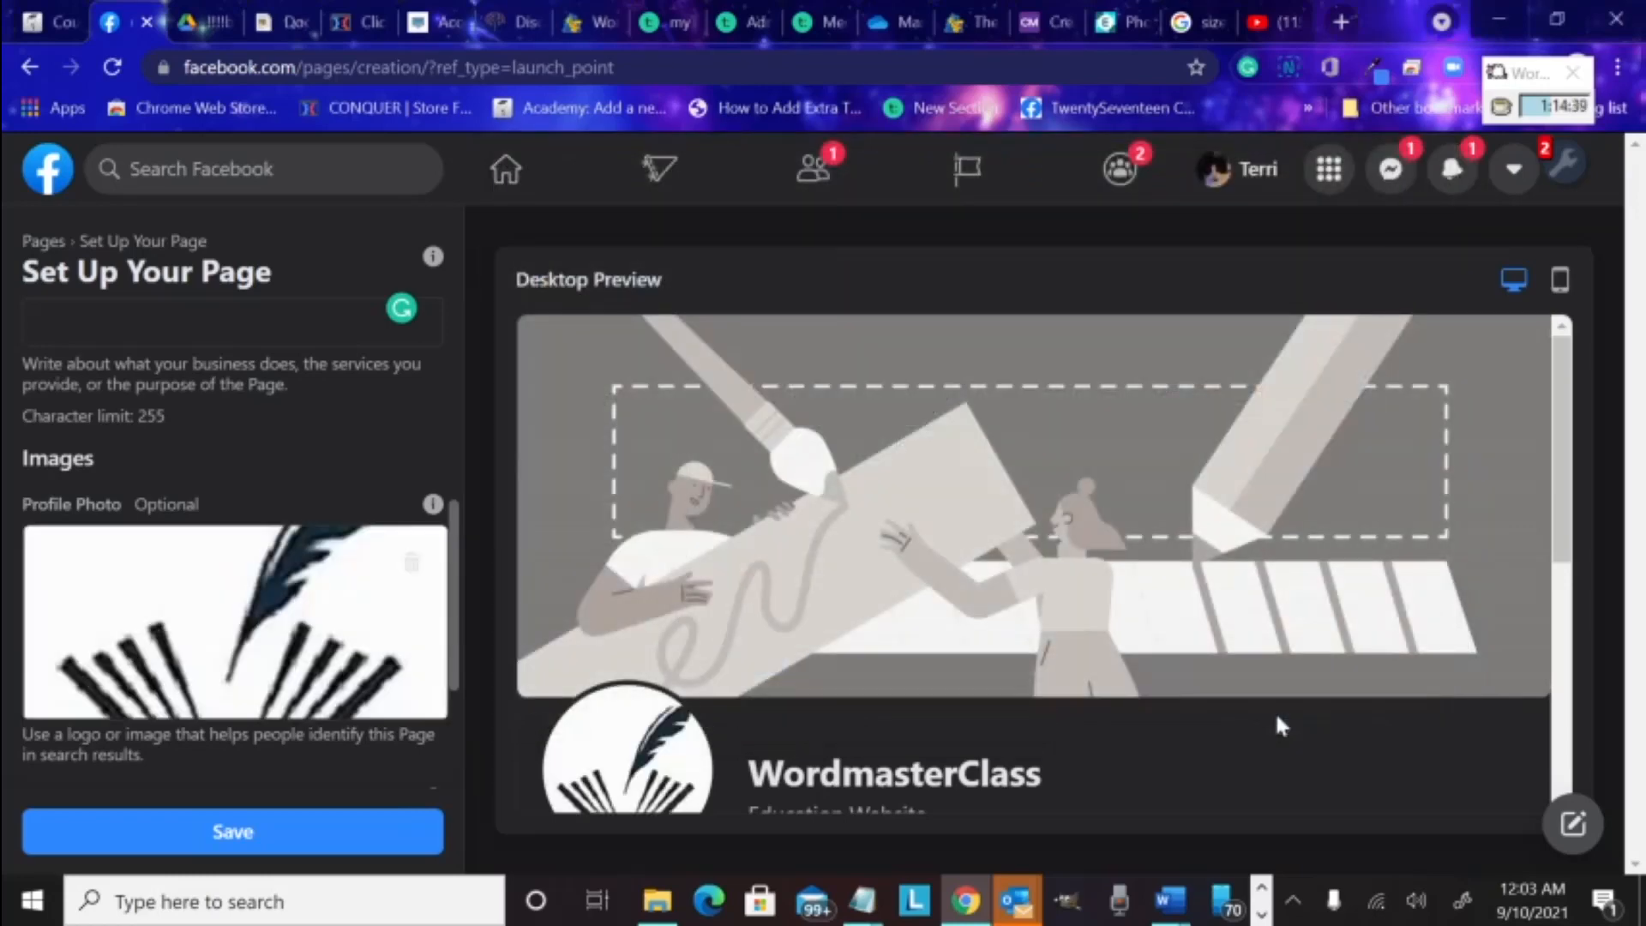
scroll(1229, 718, "down", 1)
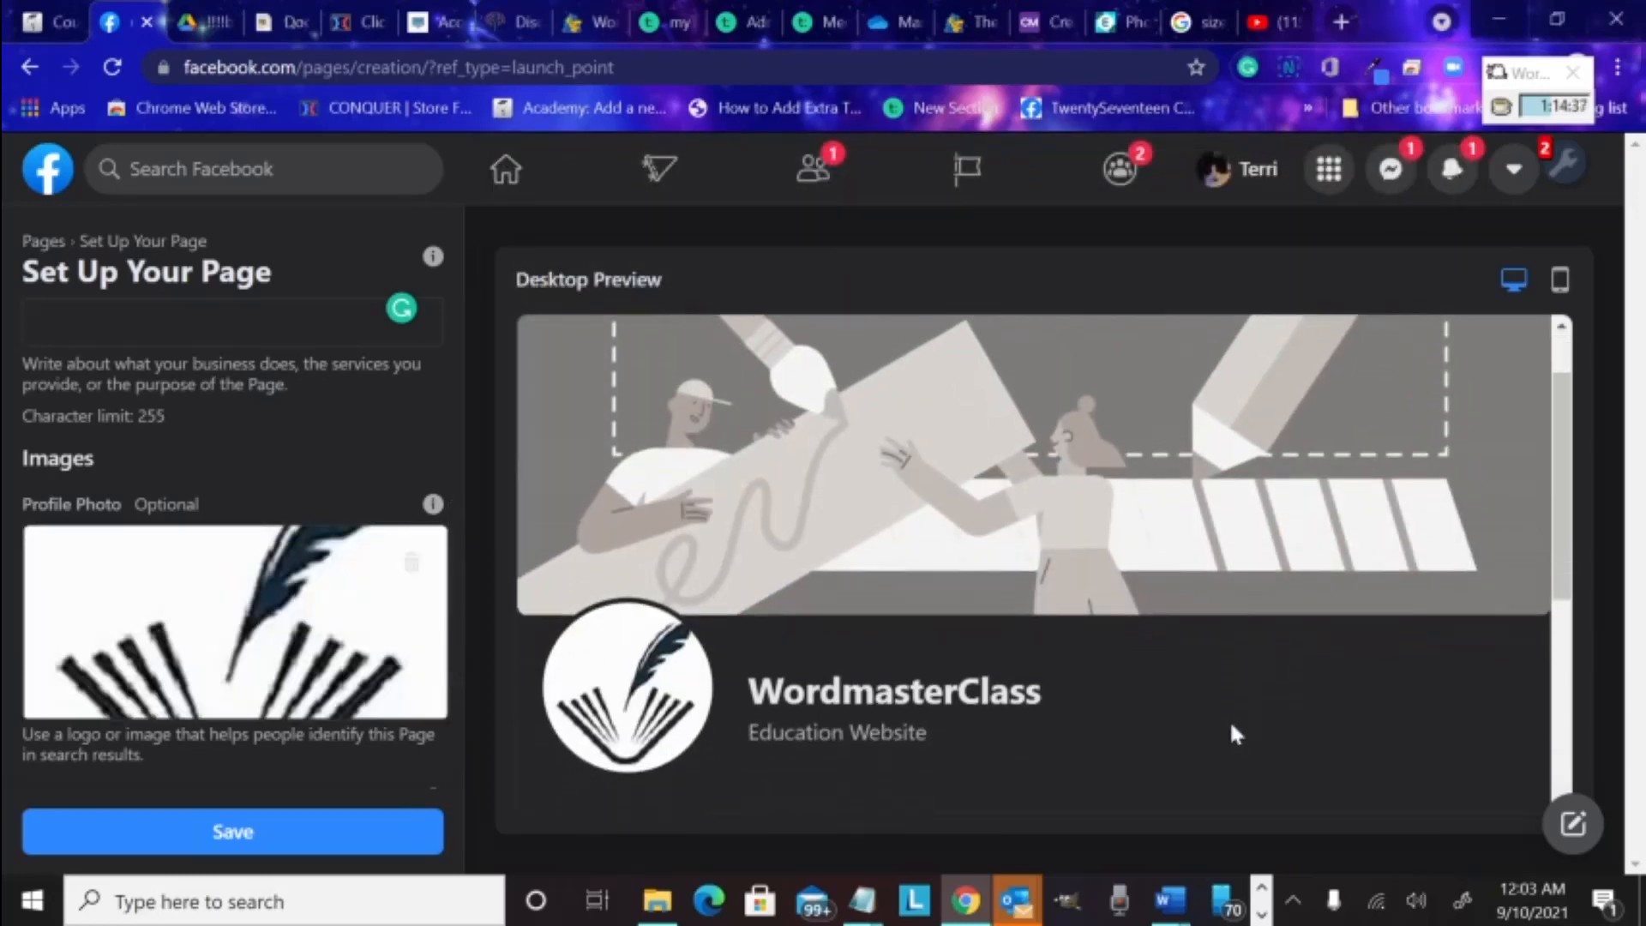
scroll(1158, 765, "up", 1)
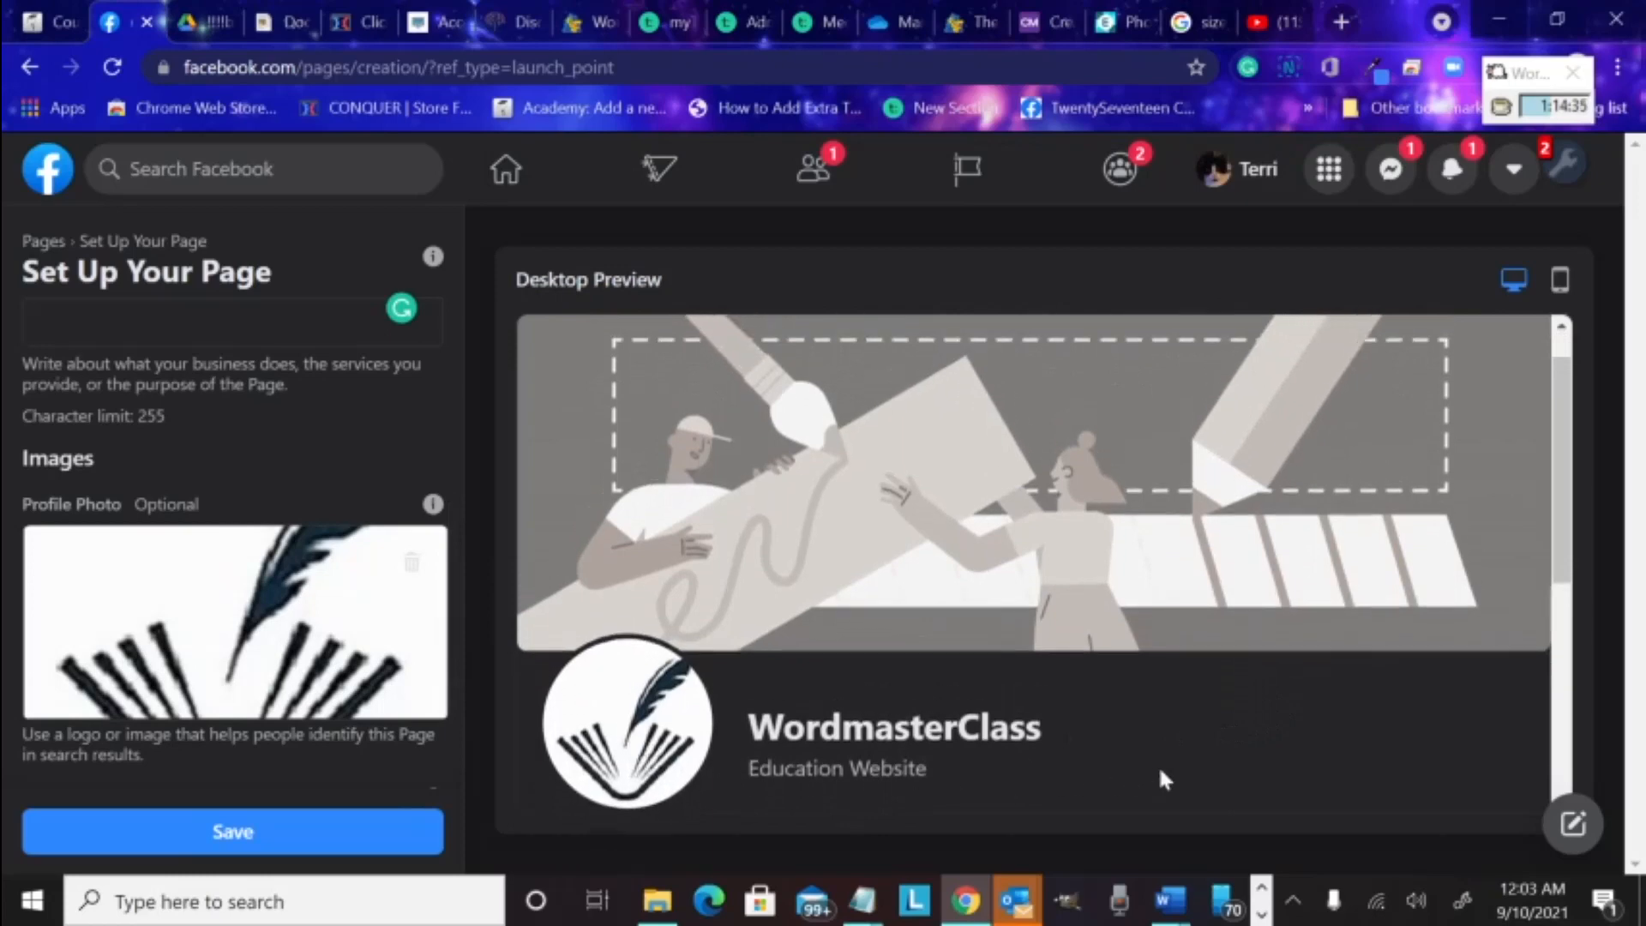
Upload 'wma cover' as the cover photo, reposition it, and save the Page
scroll(211, 688, "down", 3)
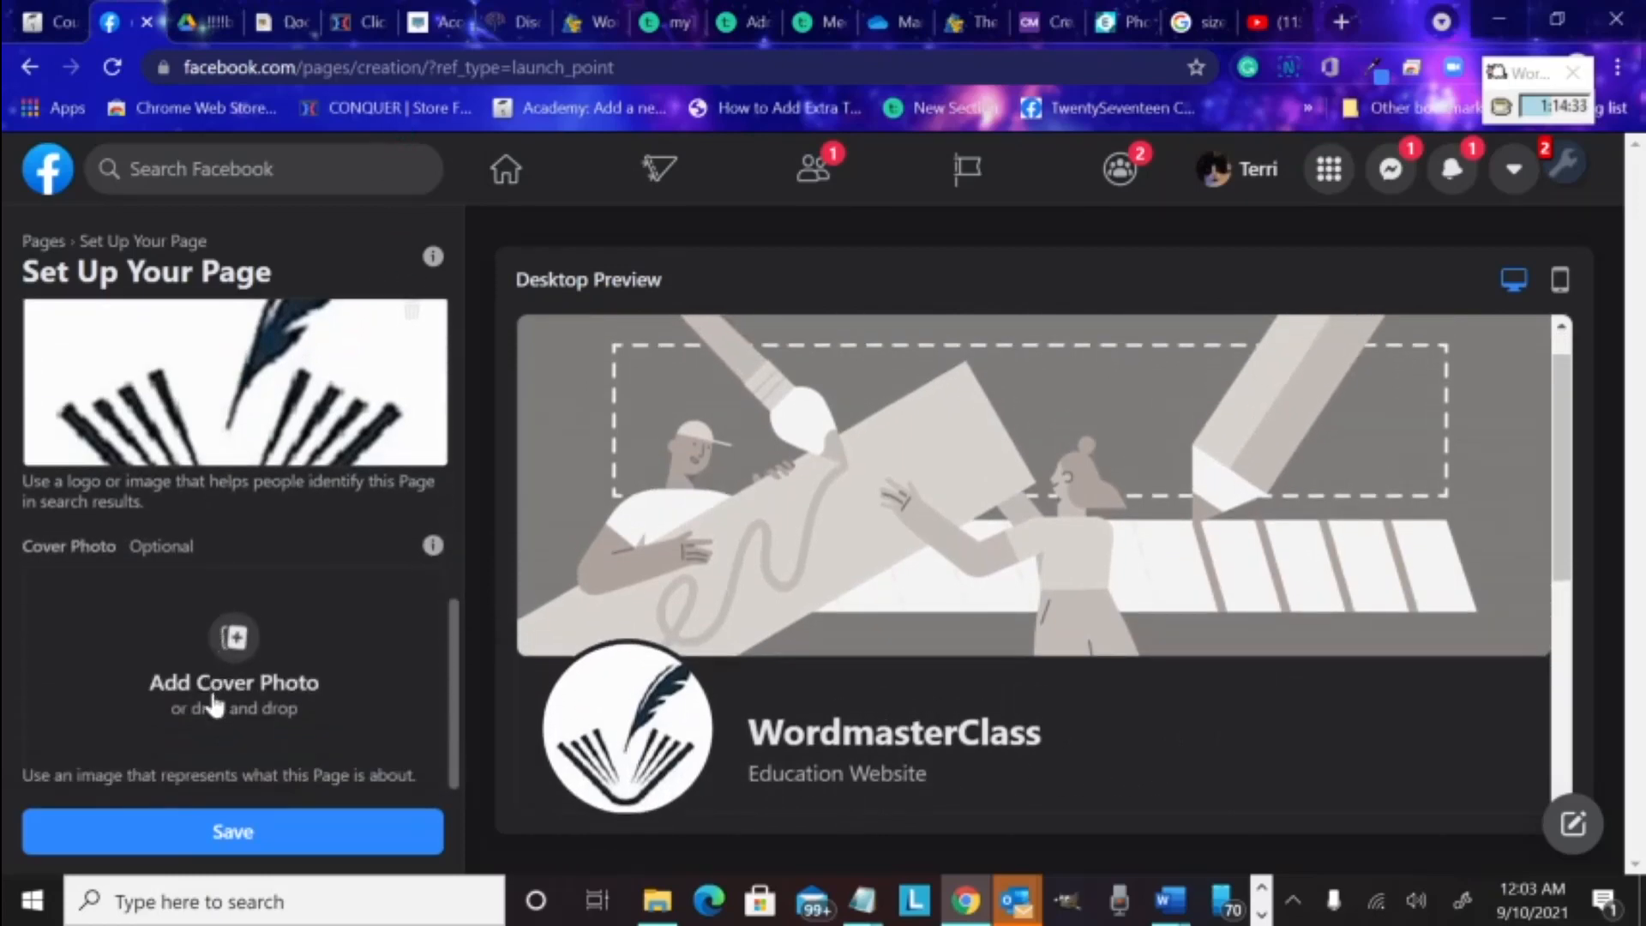
left_click(233, 646)
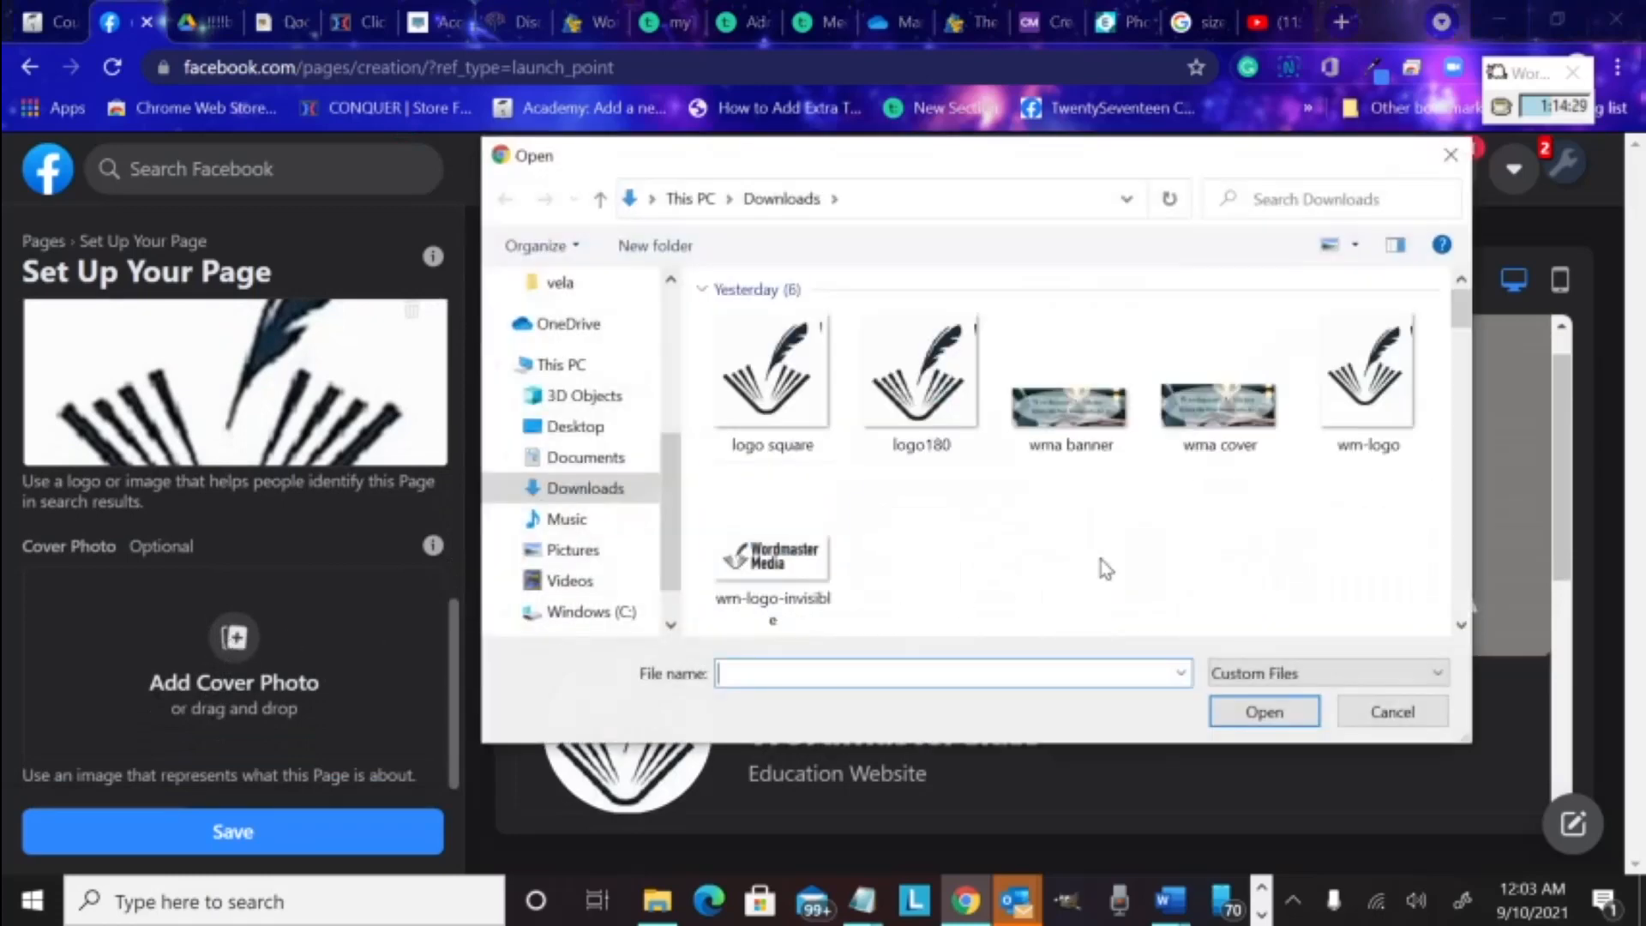
left_click(1221, 436)
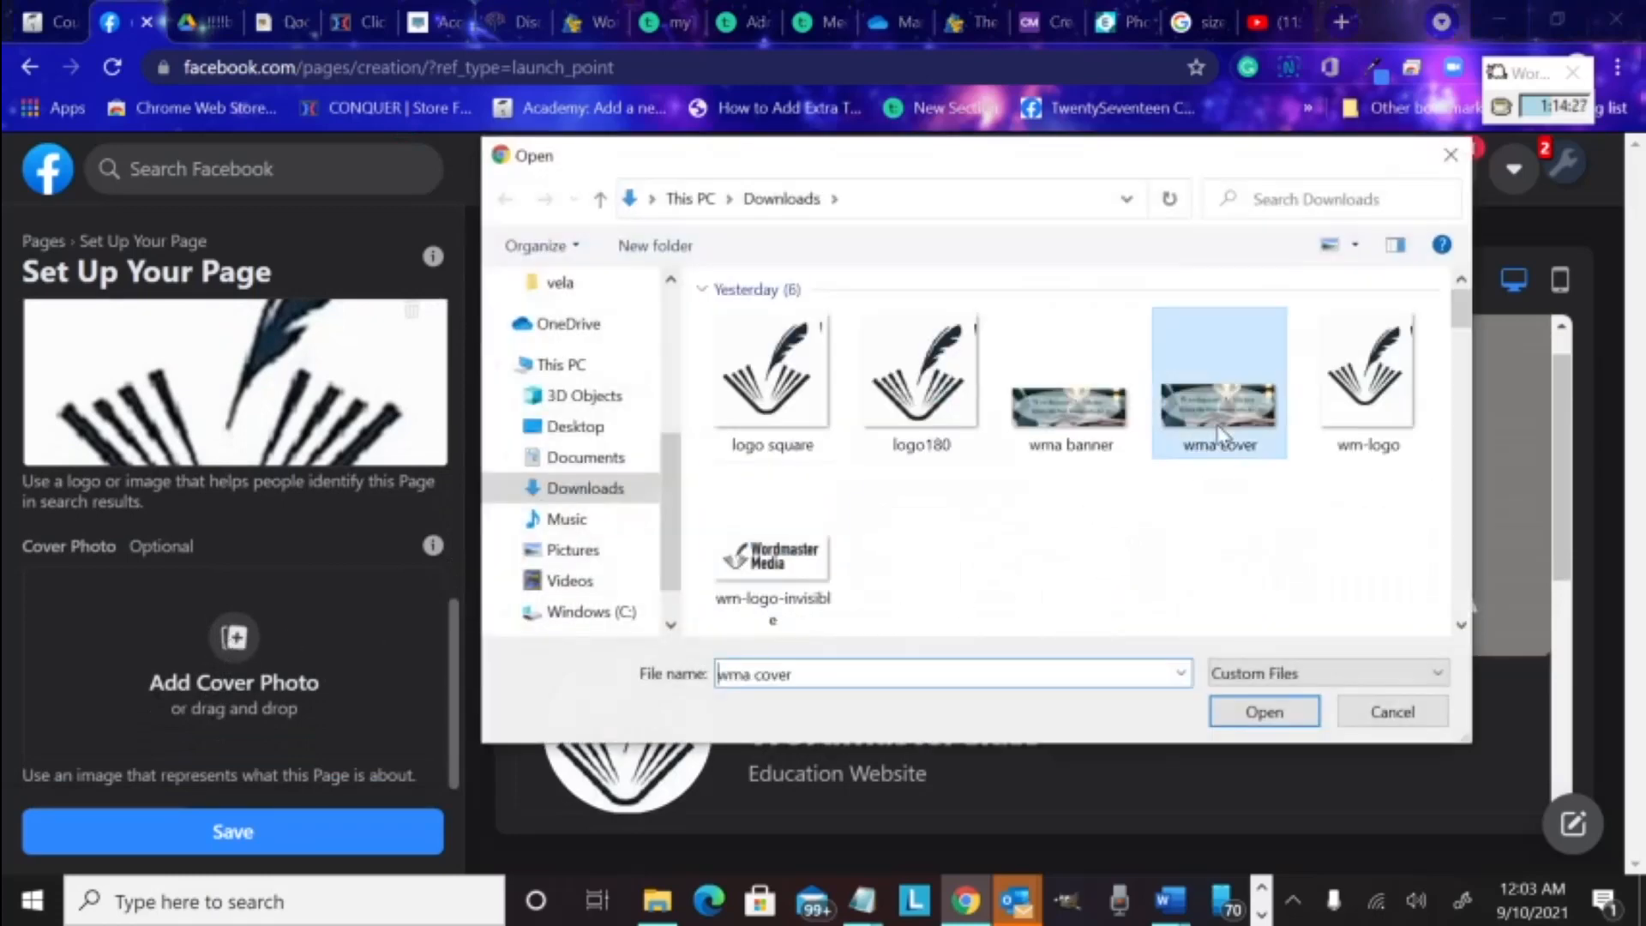
left_click(1262, 711)
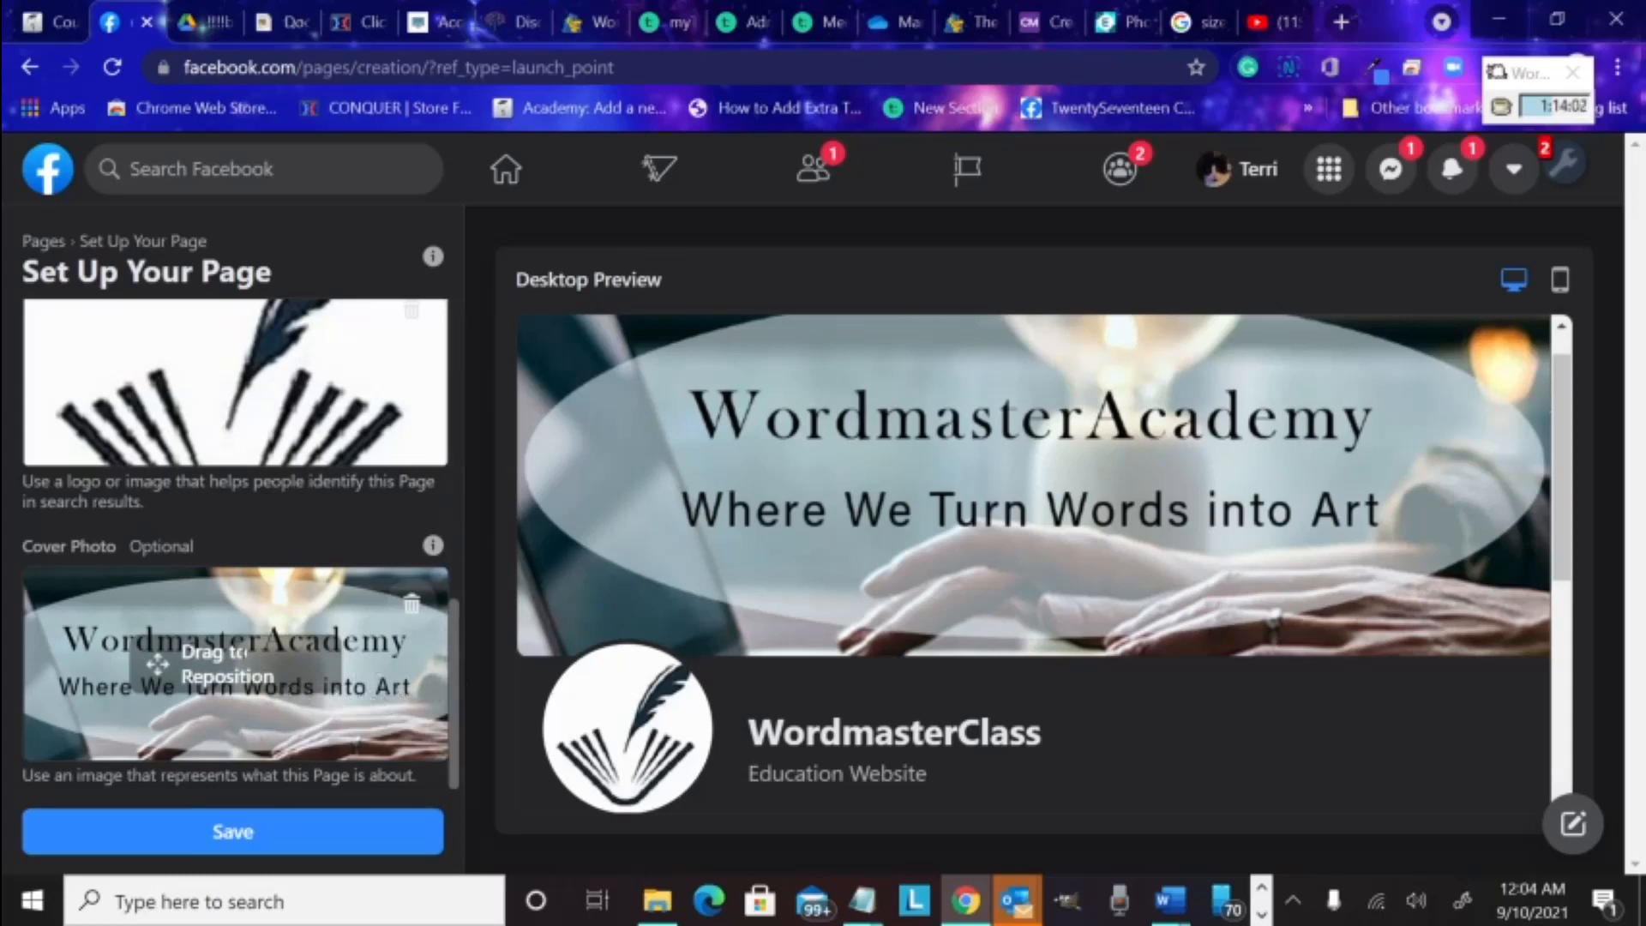
left_click_drag(242, 645, 205, 618)
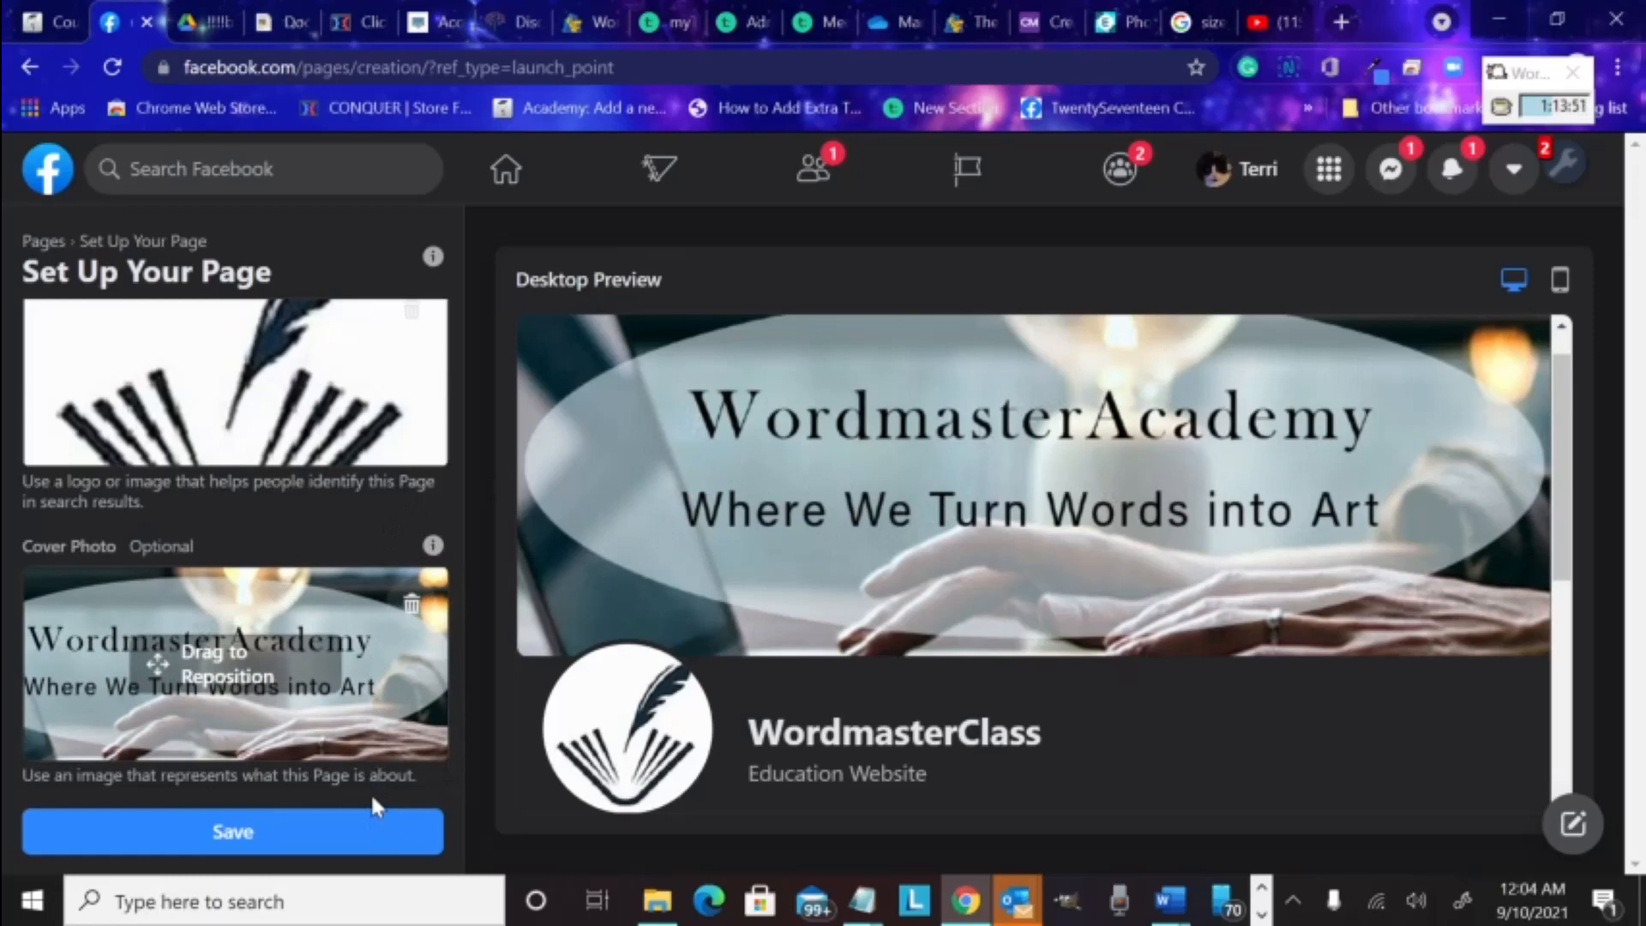
left_click(243, 847)
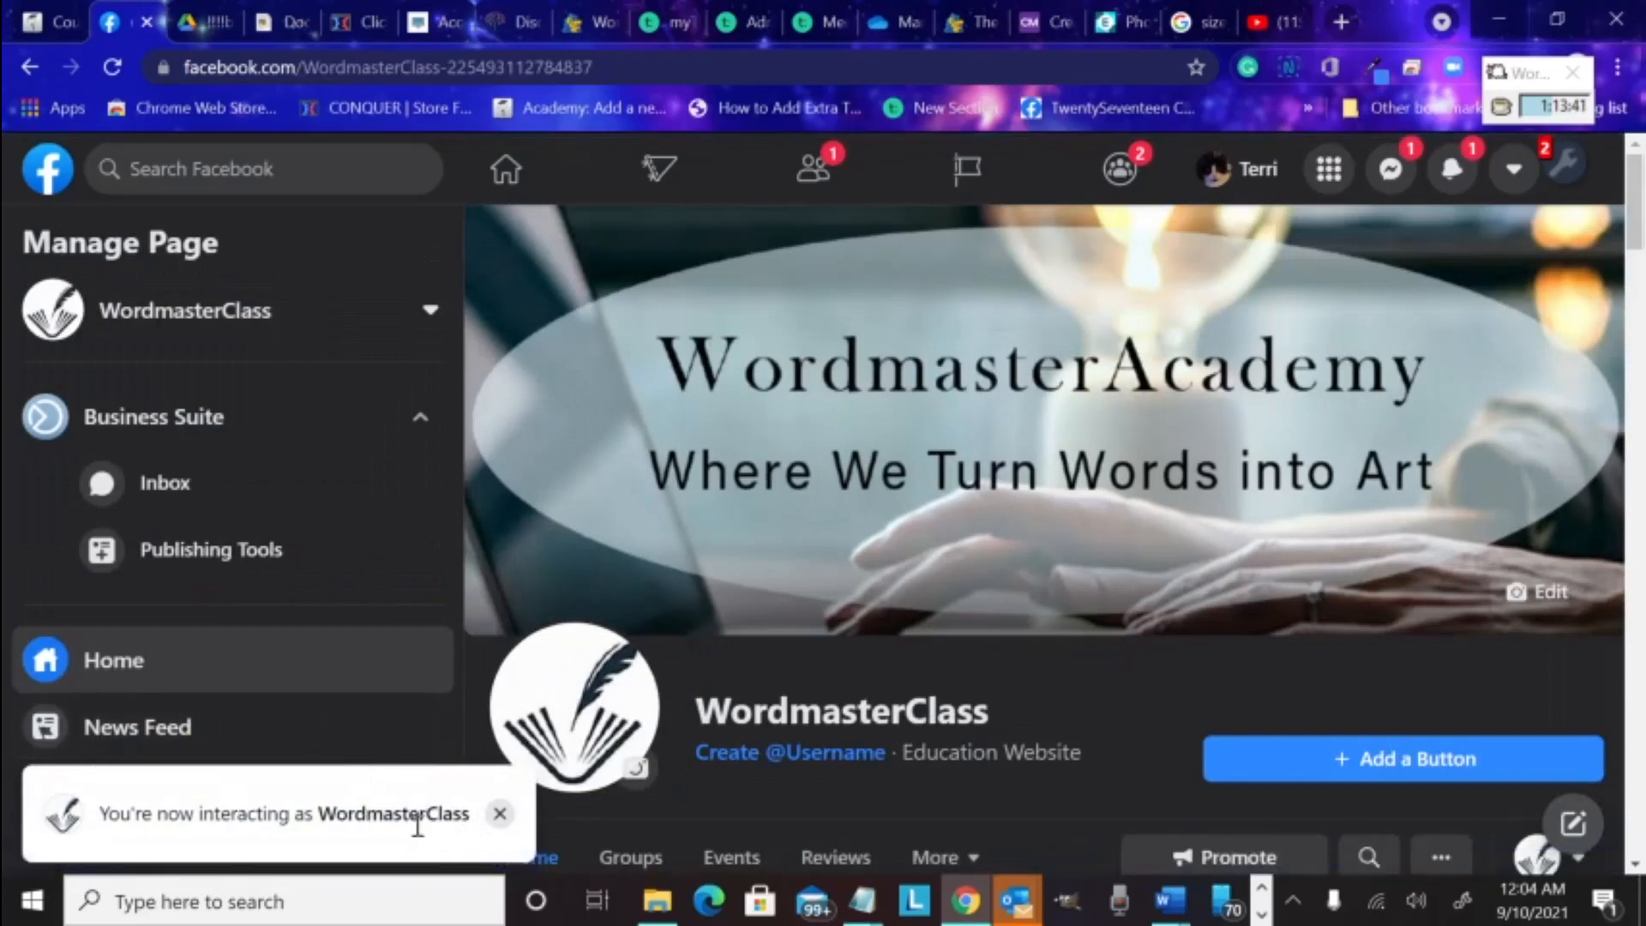
Dismiss the interacting-as notice and review the interaction options without changing them
left_click(498, 814)
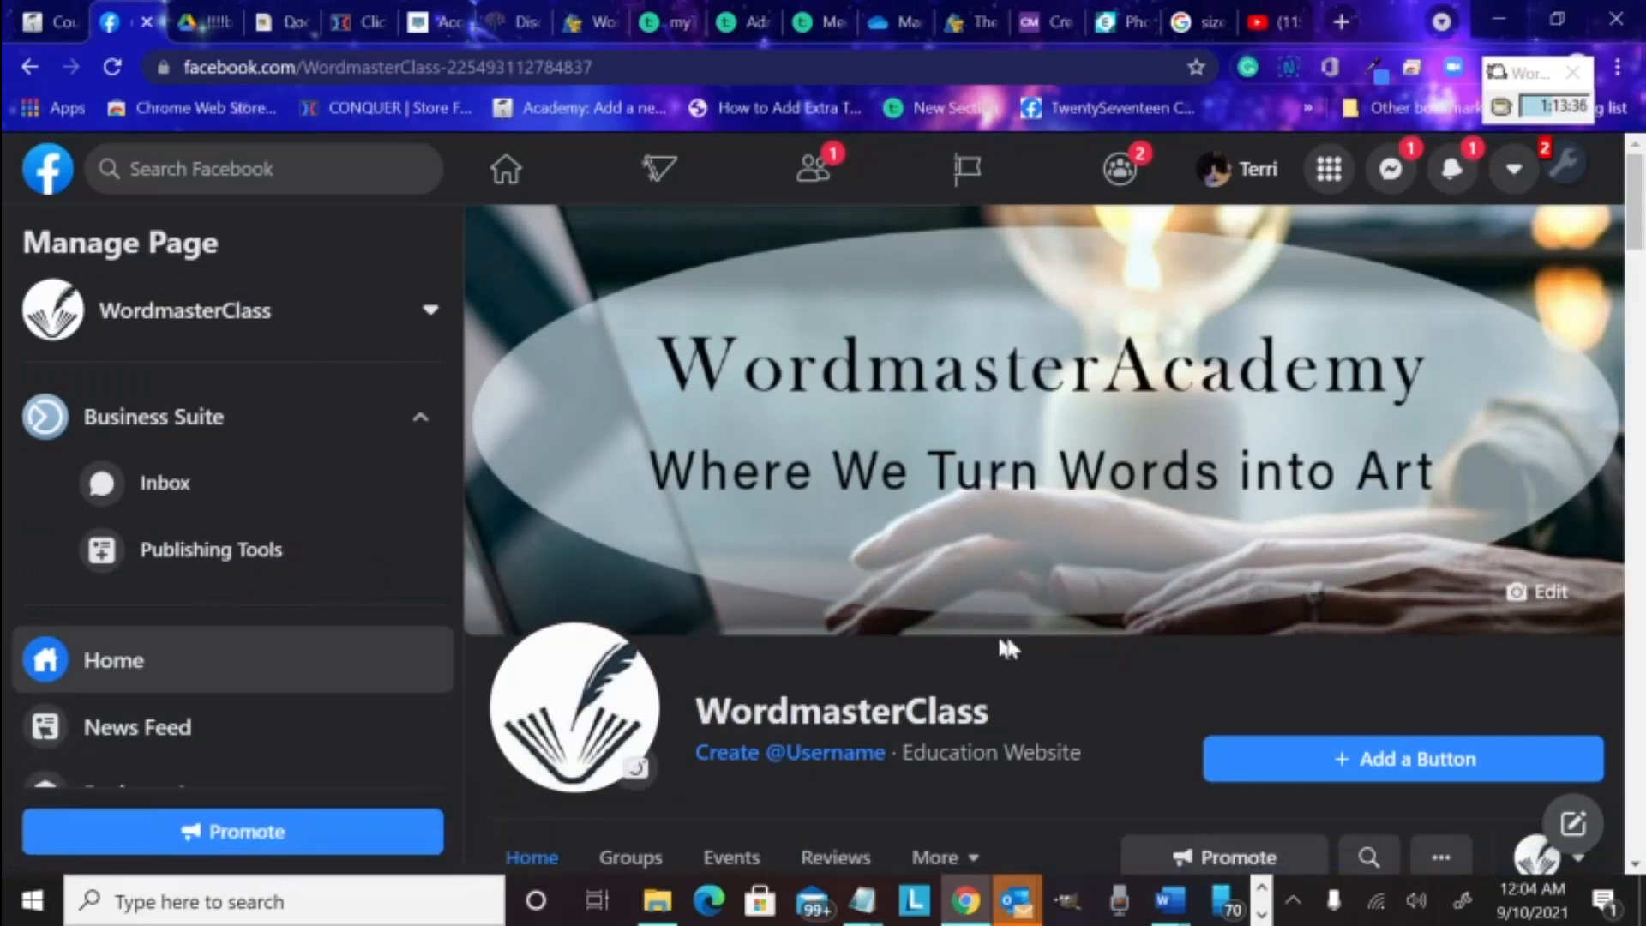
scroll(1167, 569, "down", 3)
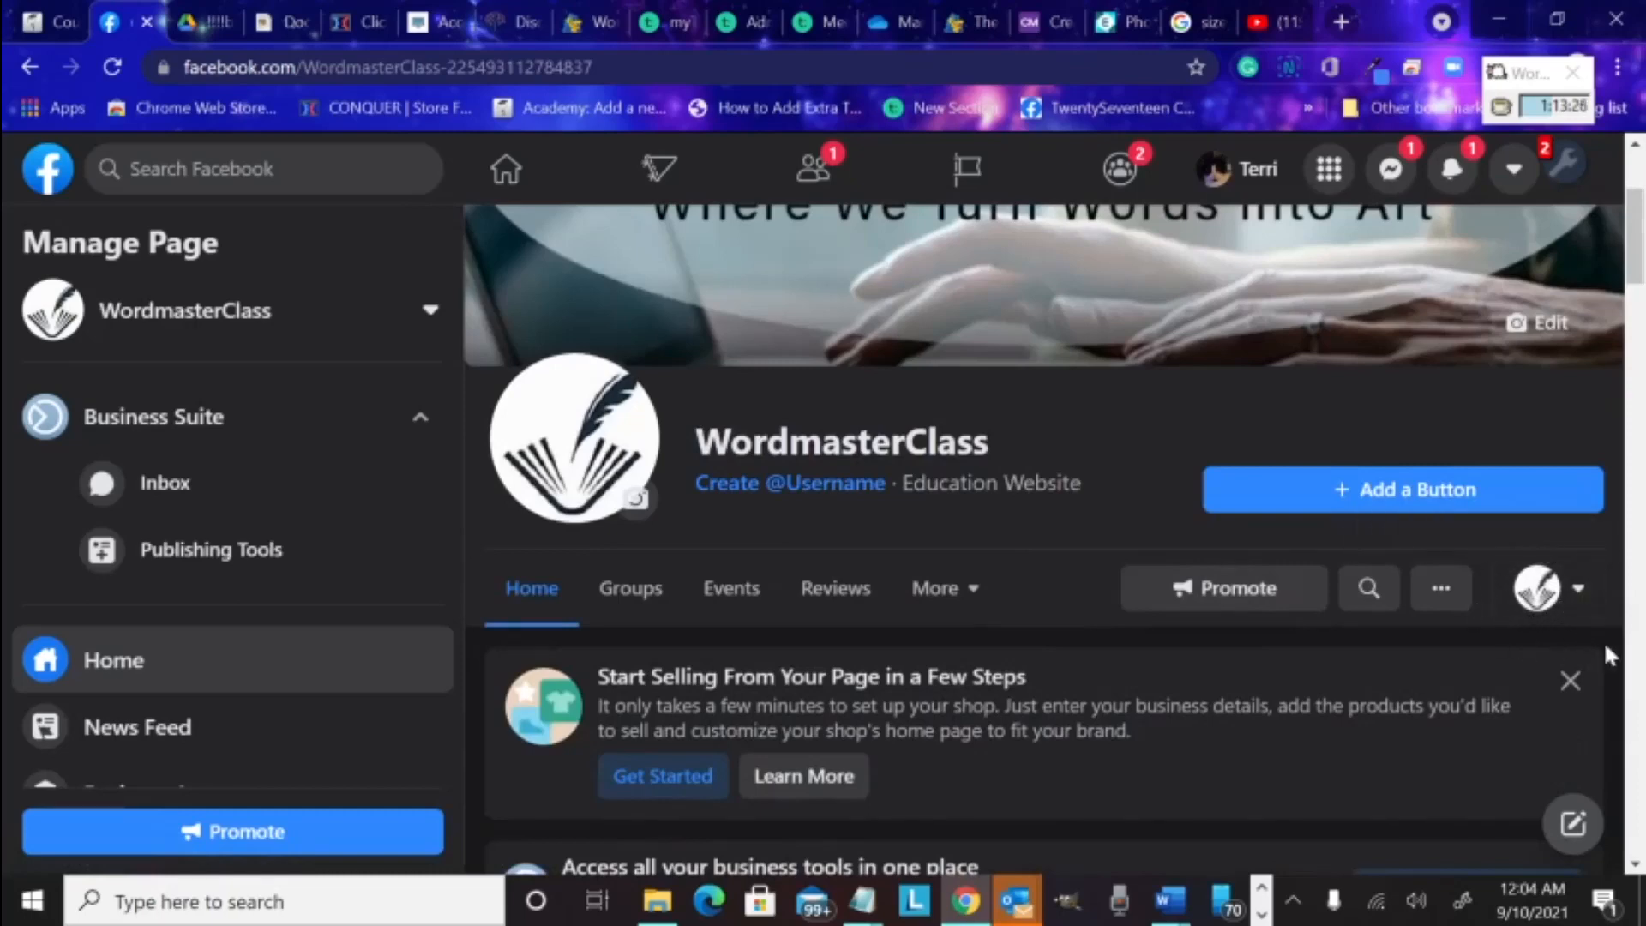
left_click(1542, 593)
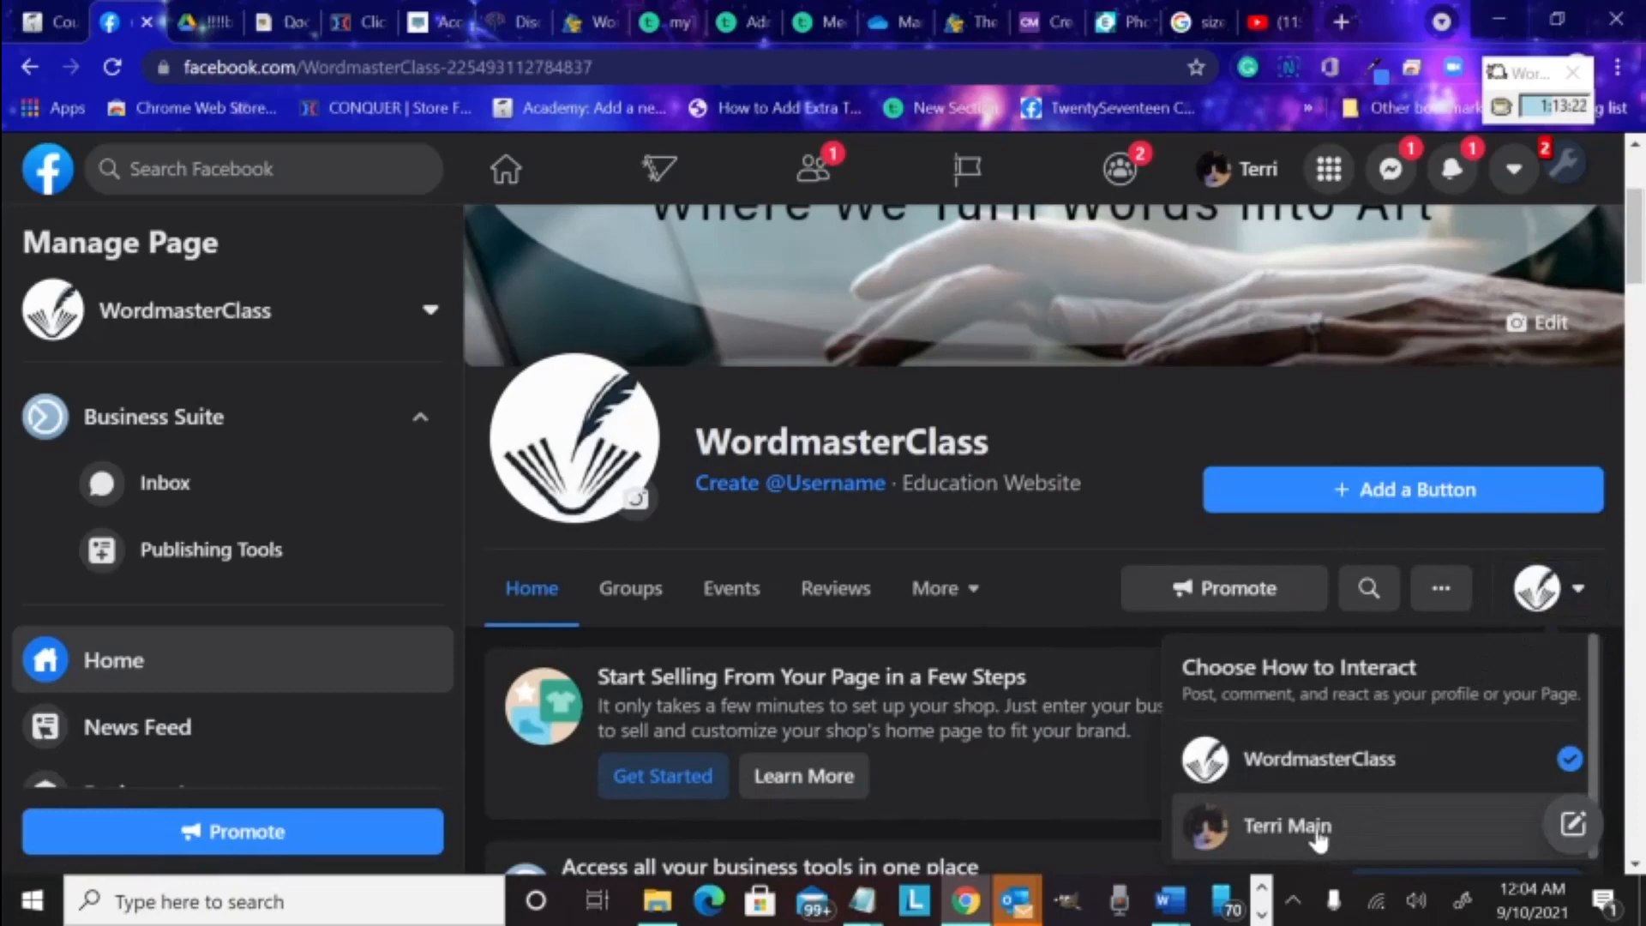
left_click(1081, 526)
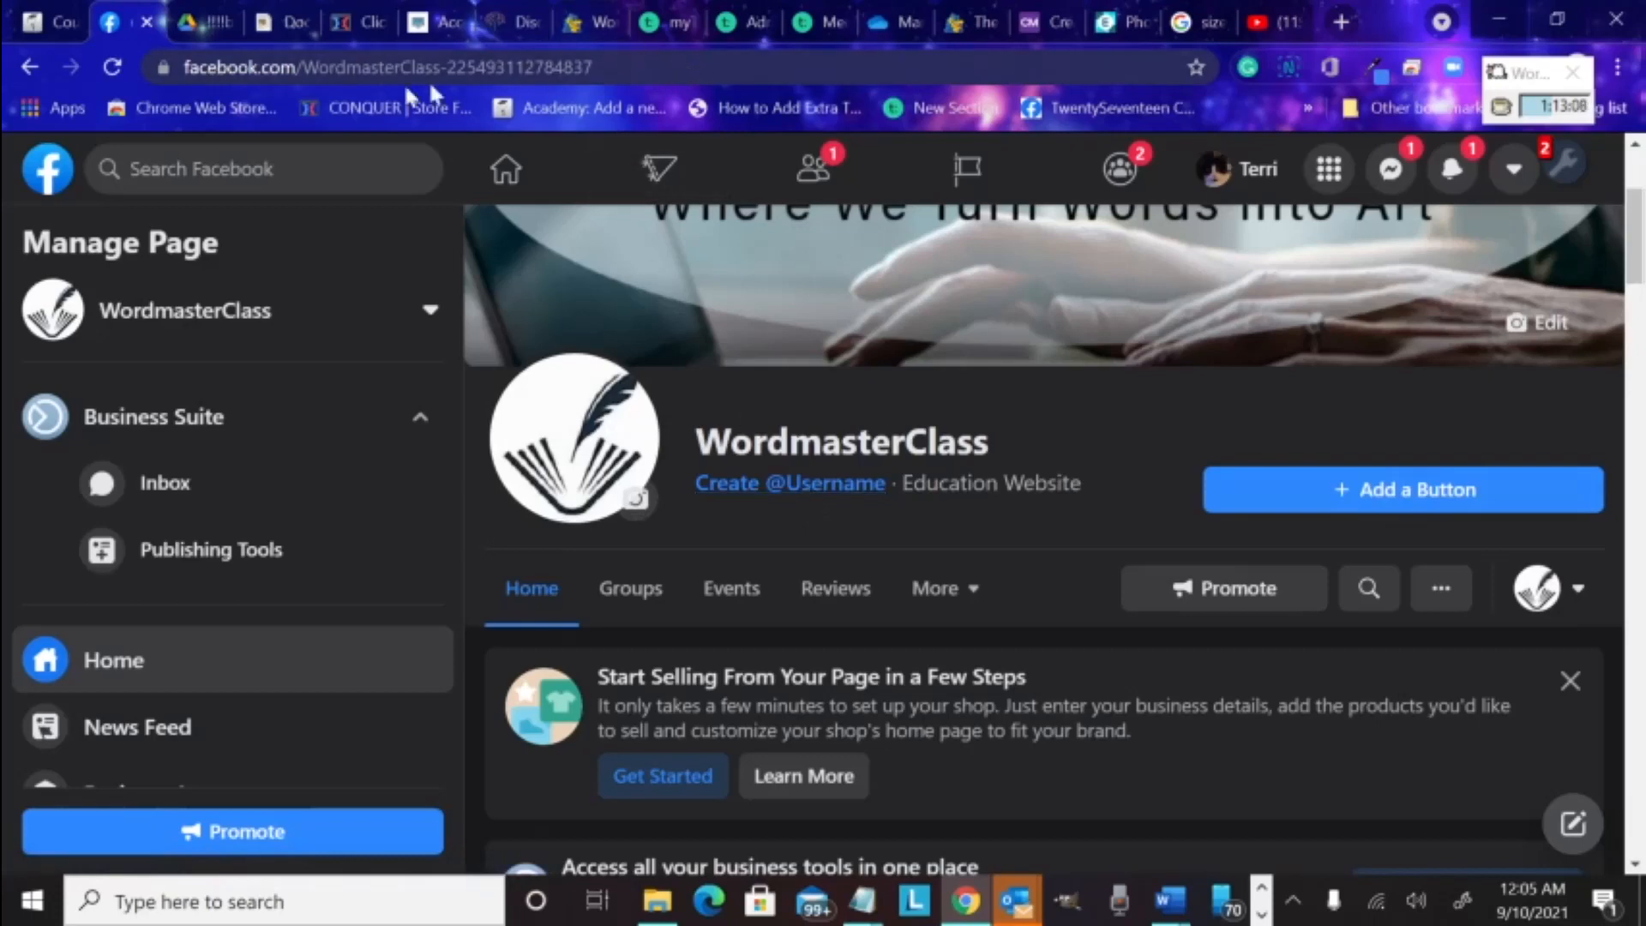
Enter 'WordmasterClass' as the Page username and let it be checked
left_click(805, 486)
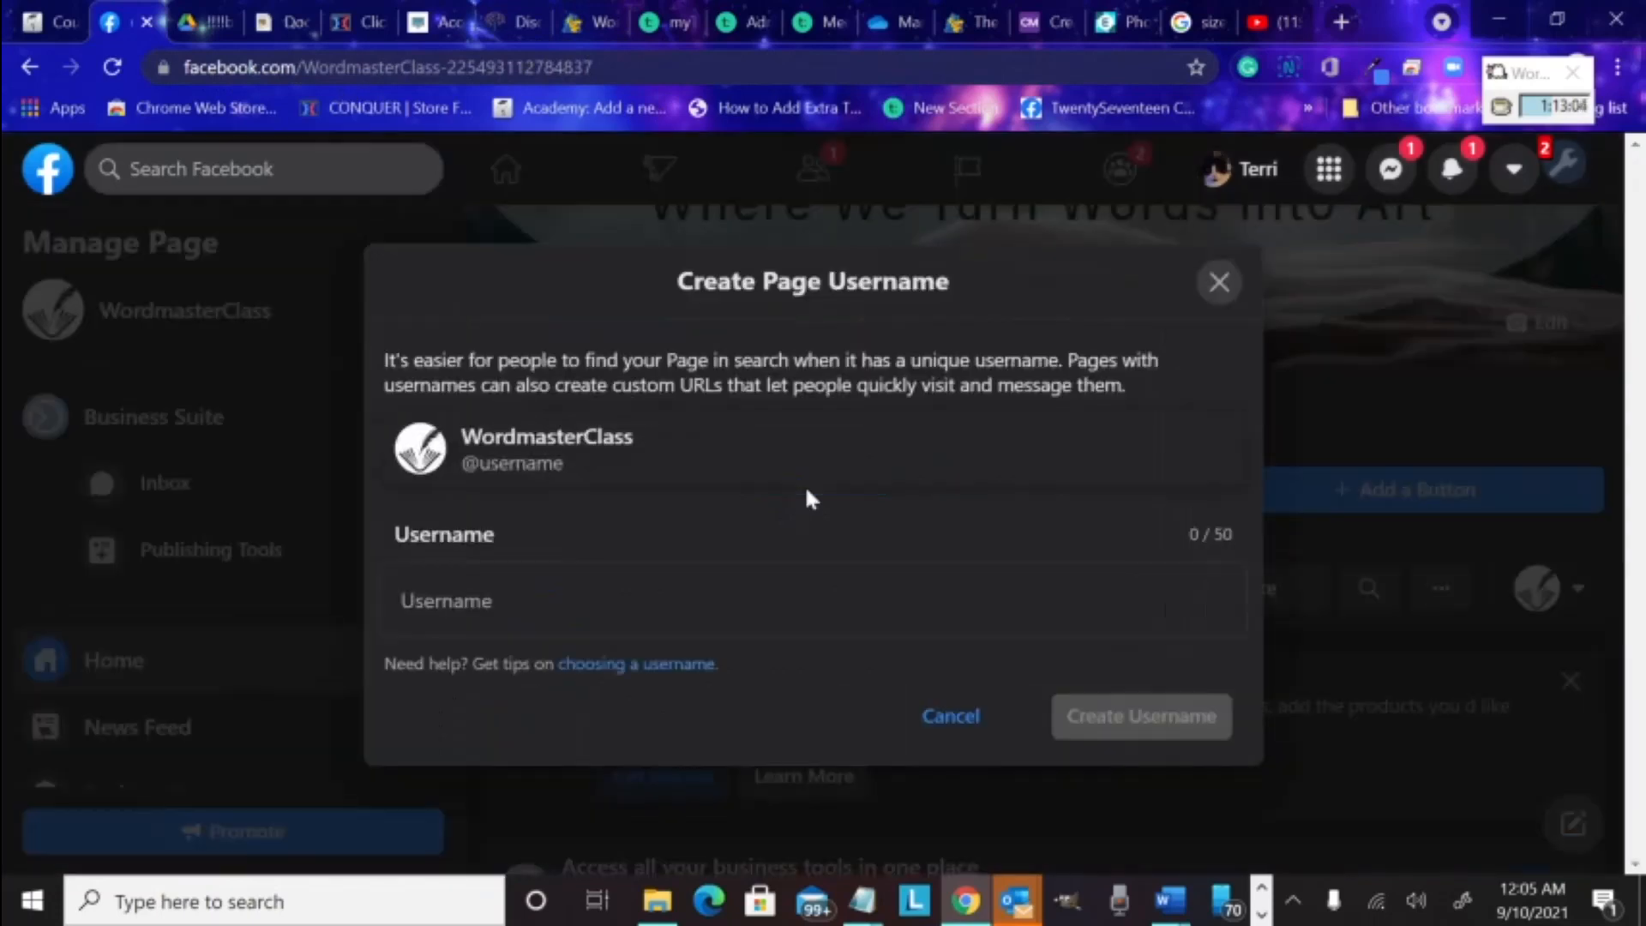
left_click(537, 599)
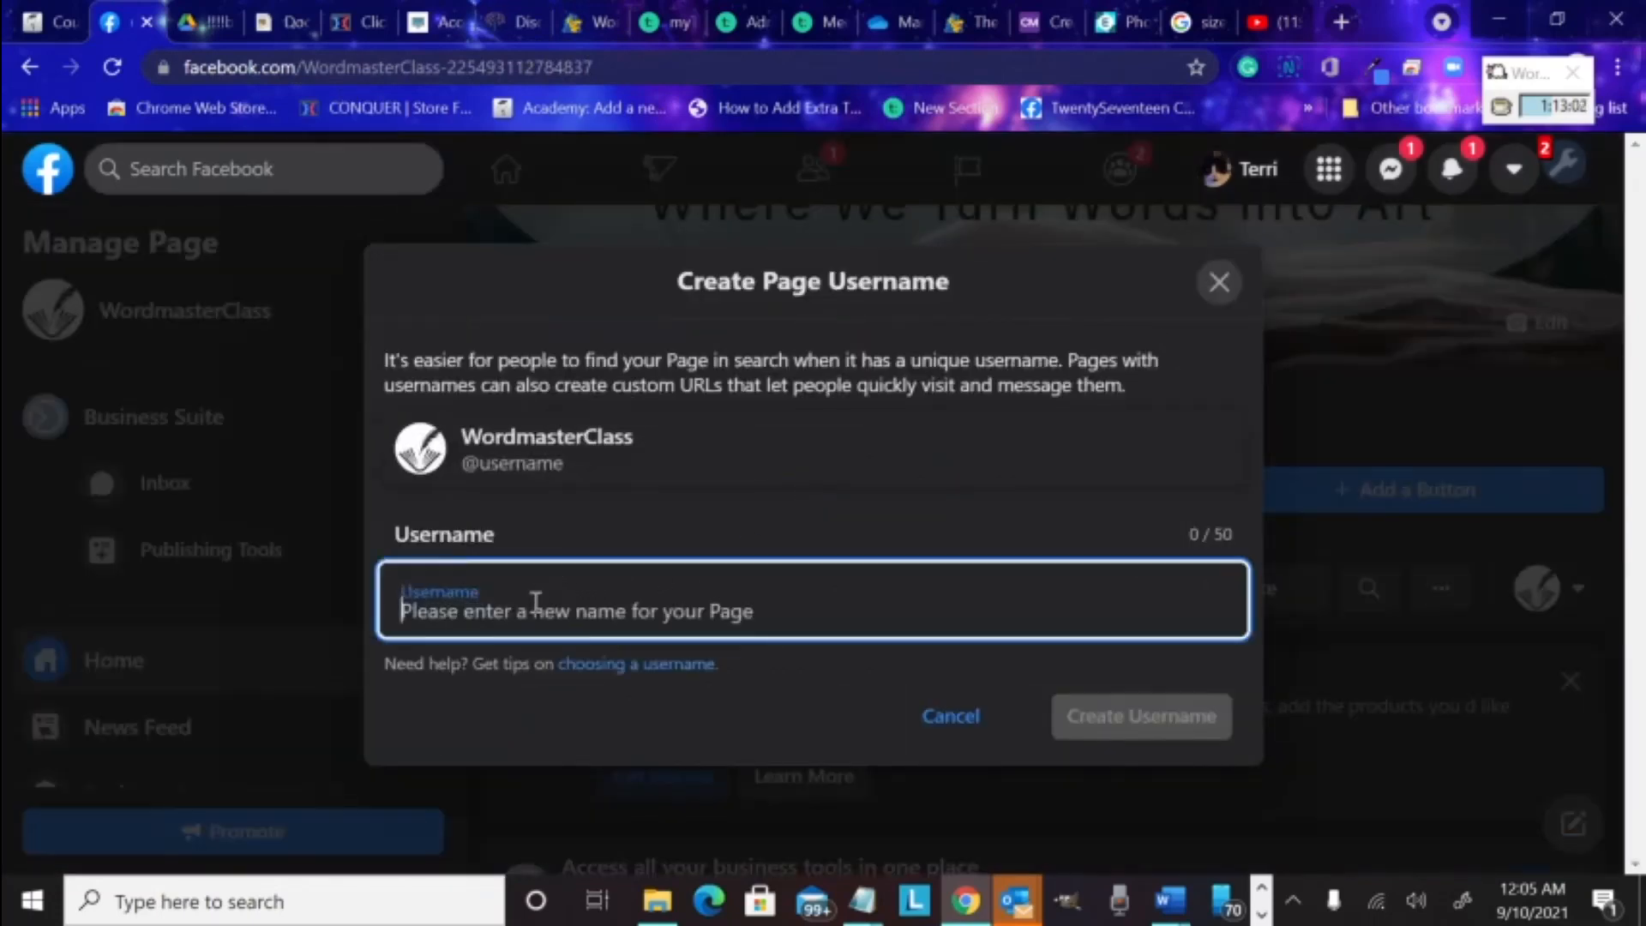
type("Word")
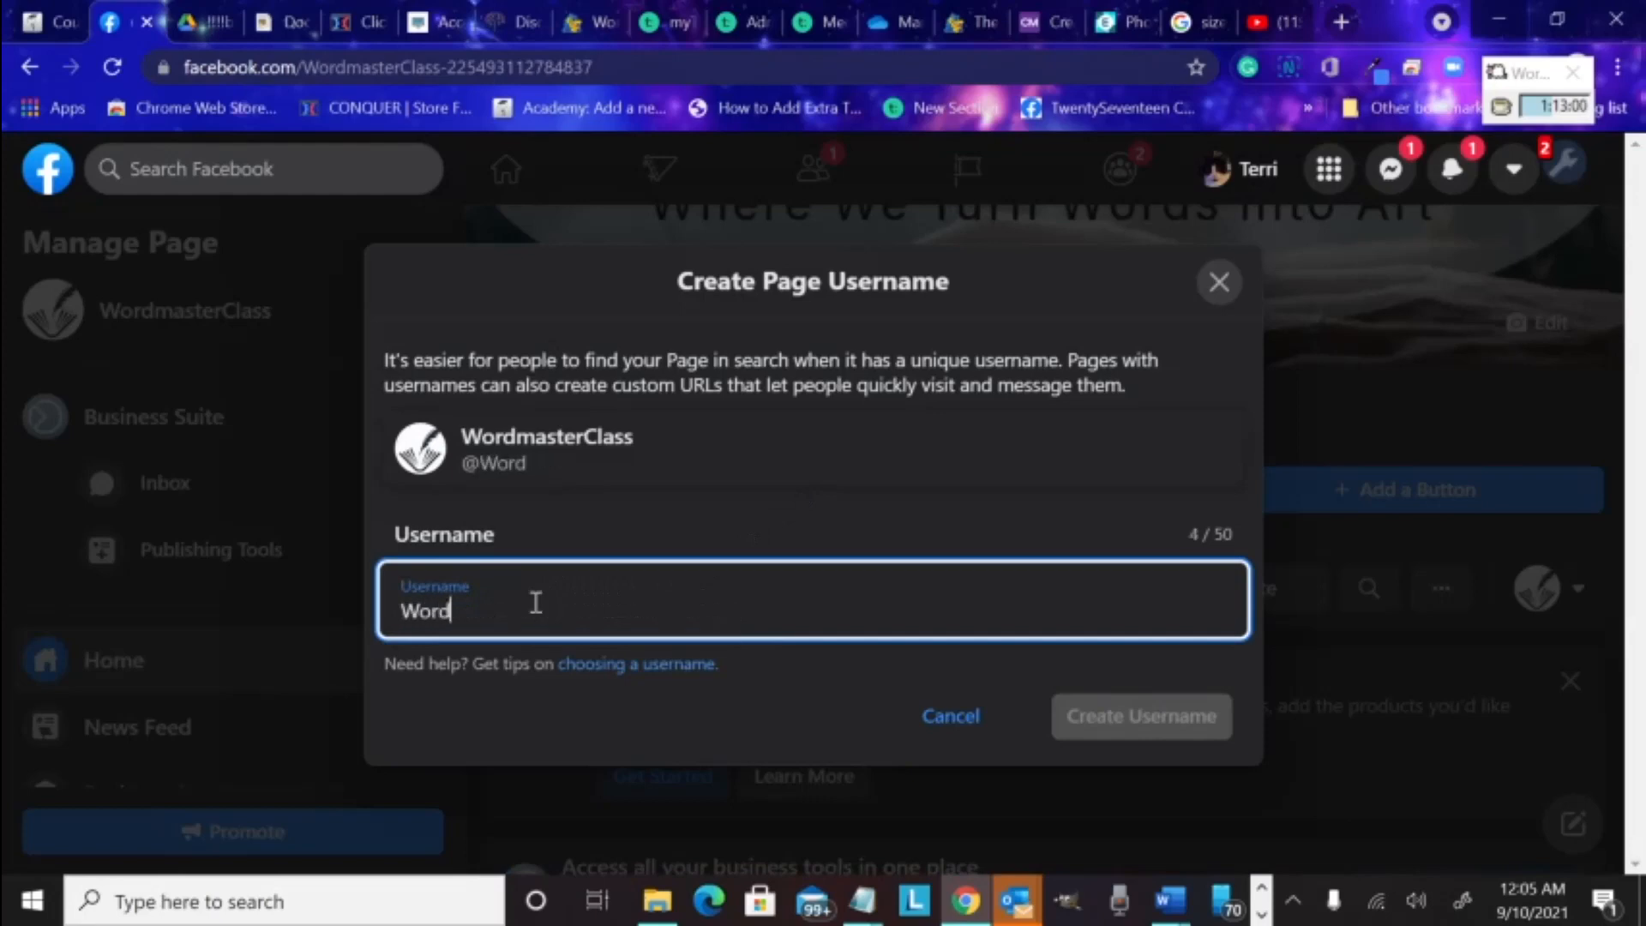
type("master")
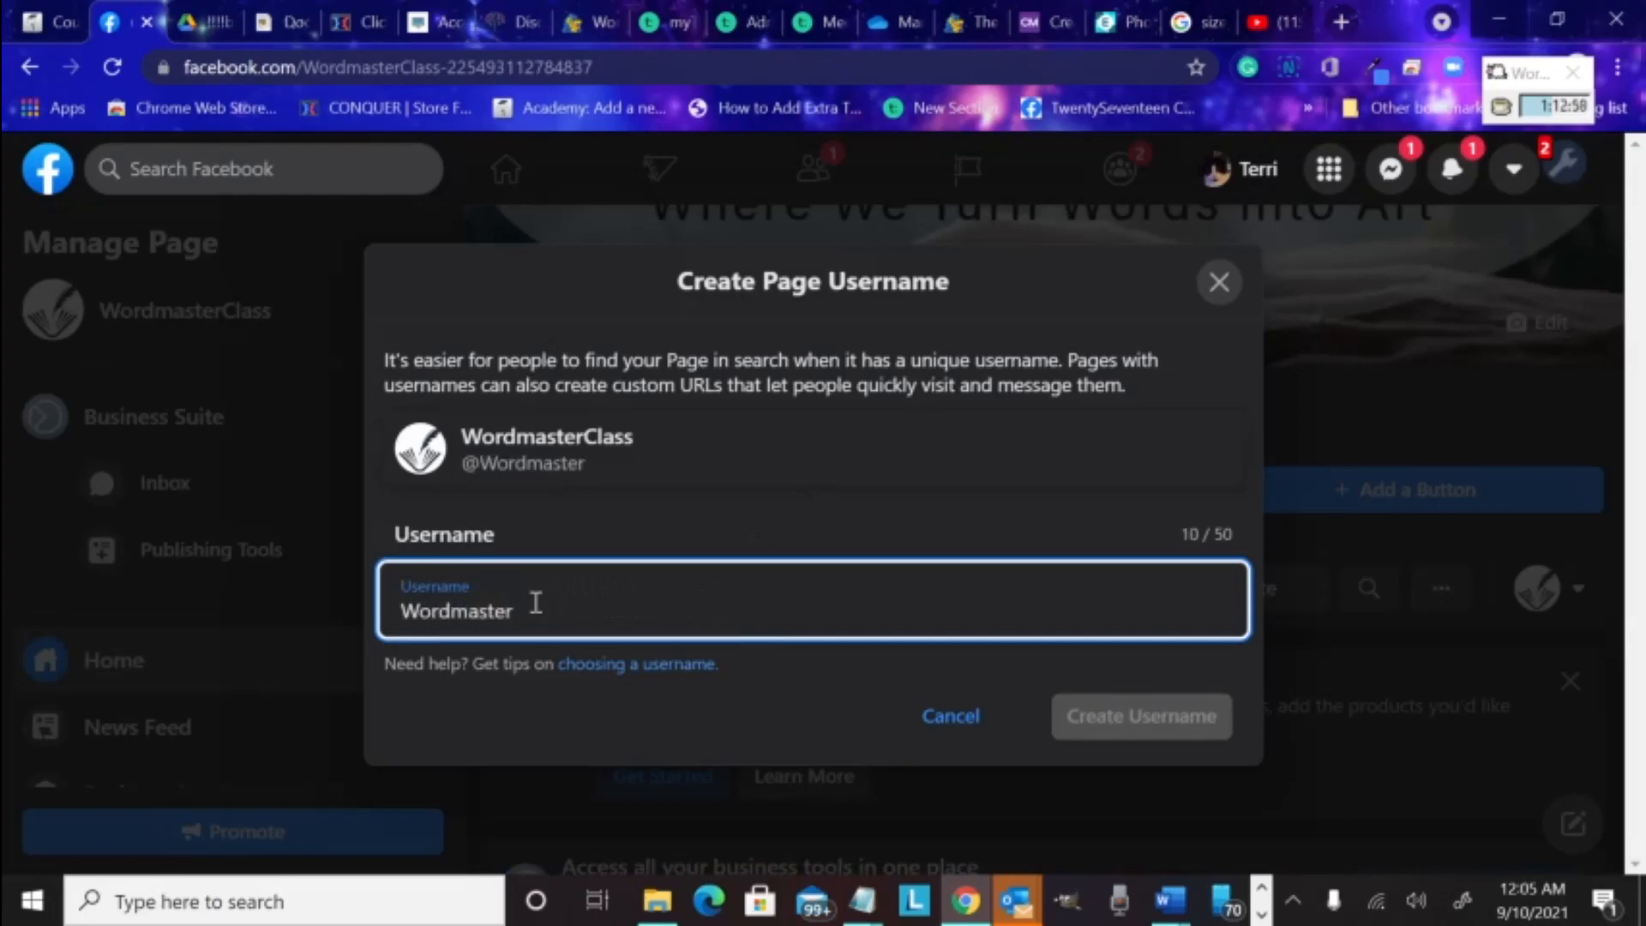
type("Class")
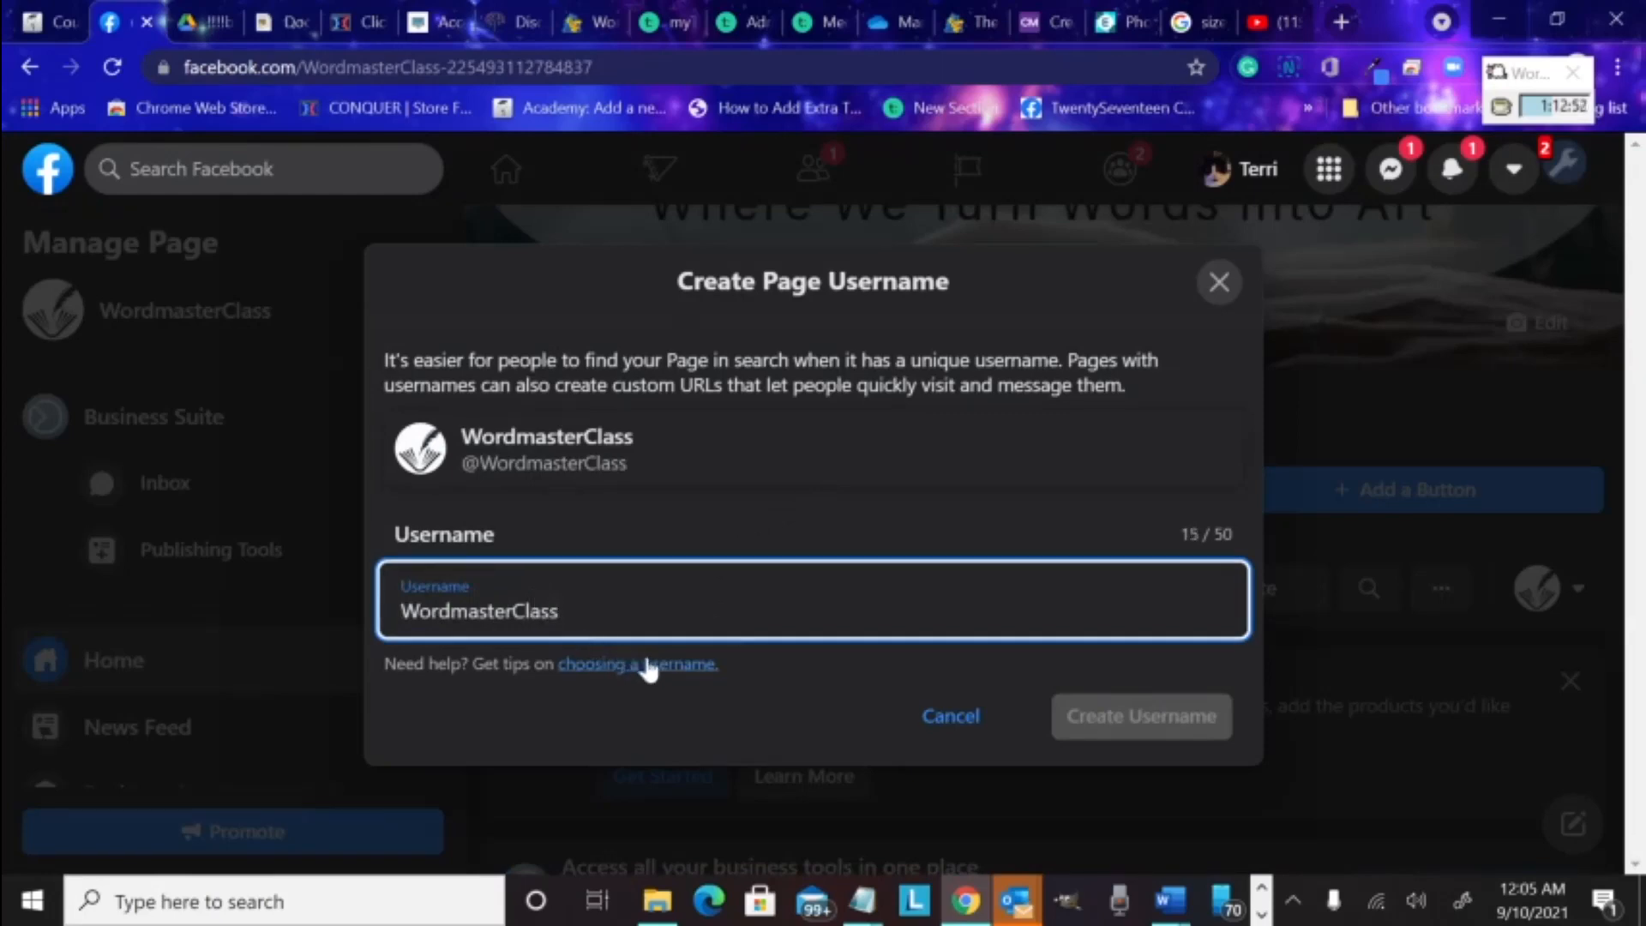
left_click(770, 694)
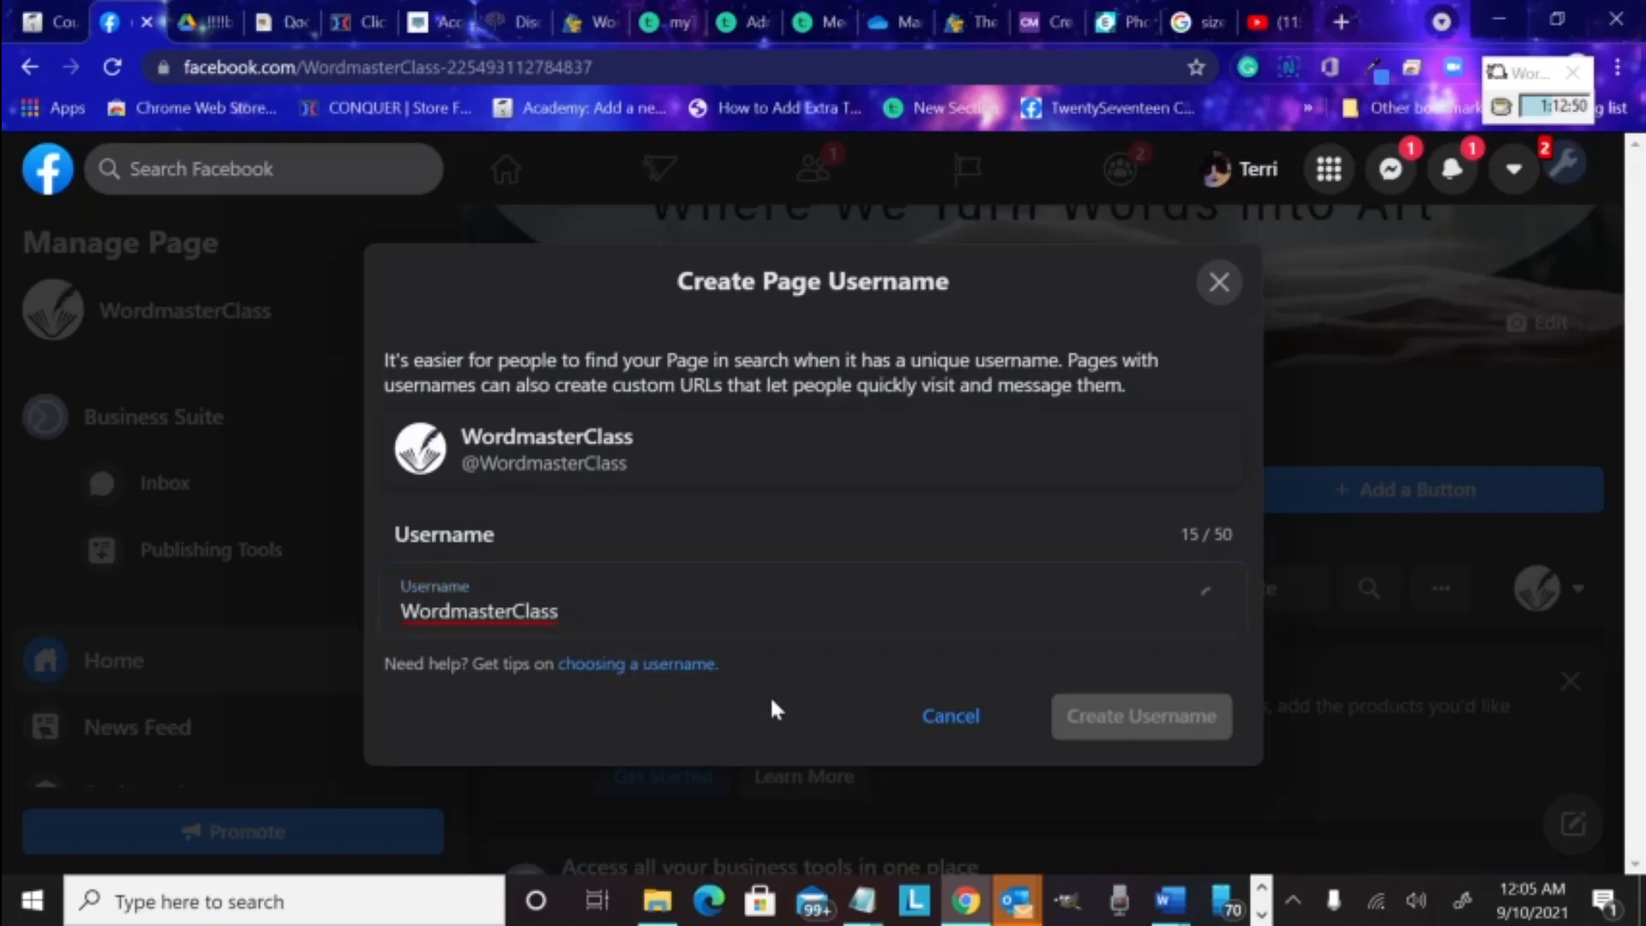
Change the username to 'WordmasterClasses'
left_click(618, 580)
key("BackSpace")
key("BackSpace")
key("BackSpace")
key("BackSpace")
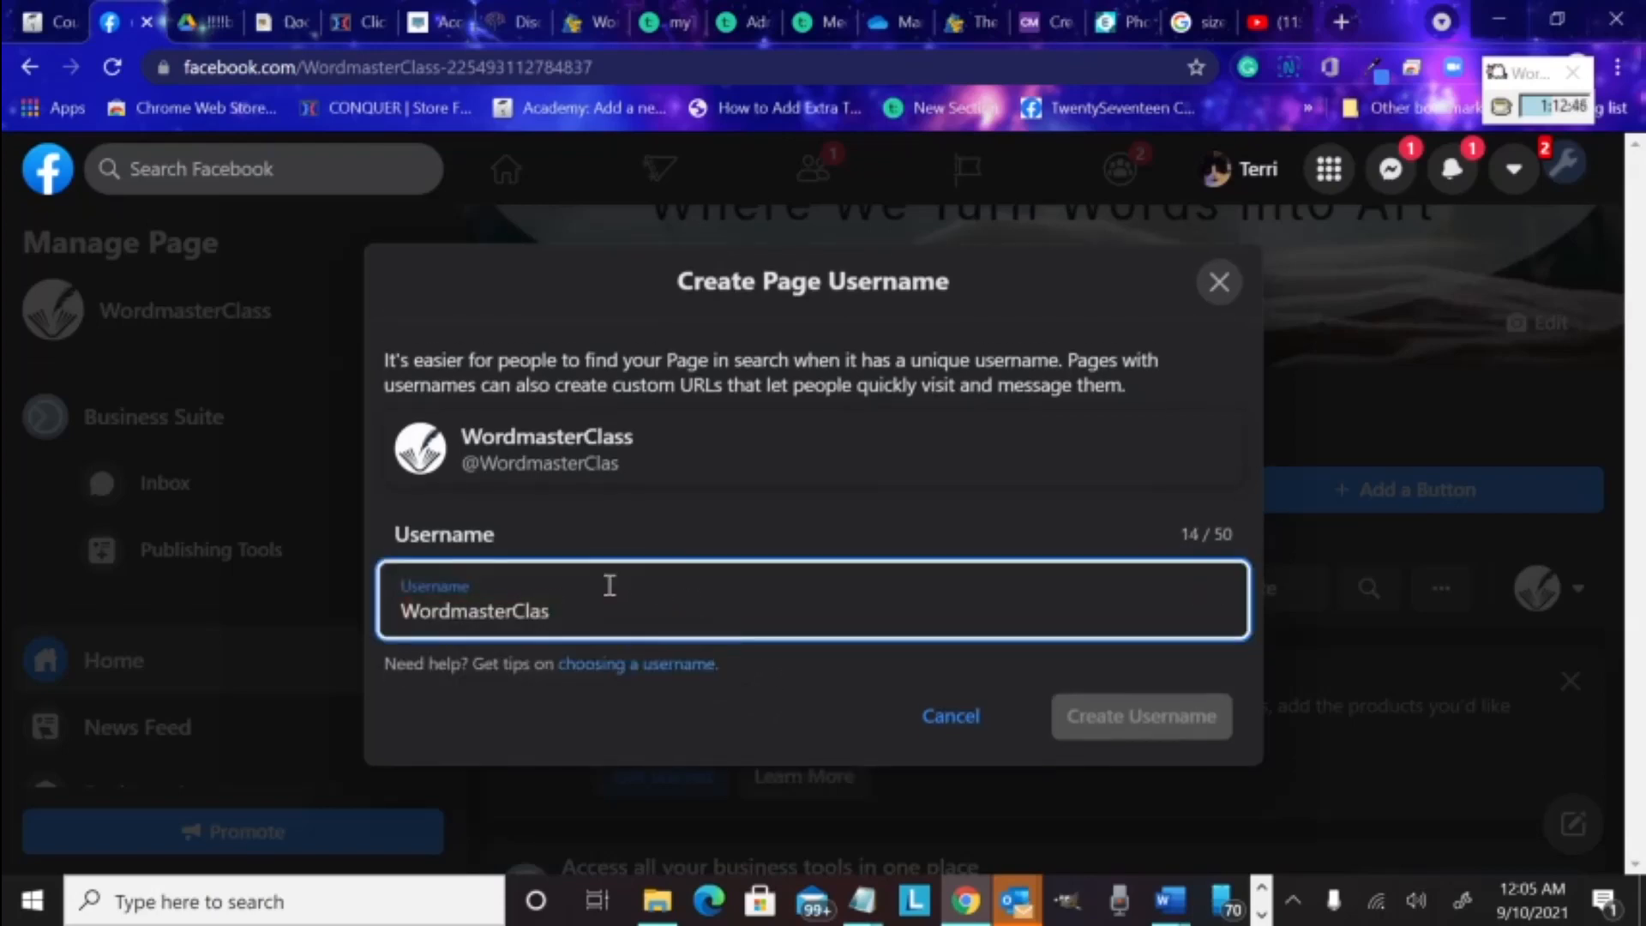
key("BackSpace")
key("BackSpace")
key("BackSpace")
key("BackSpace")
key("BackSpace")
key("BackSpace")
key("BackSpace")
key("ctrl+a")
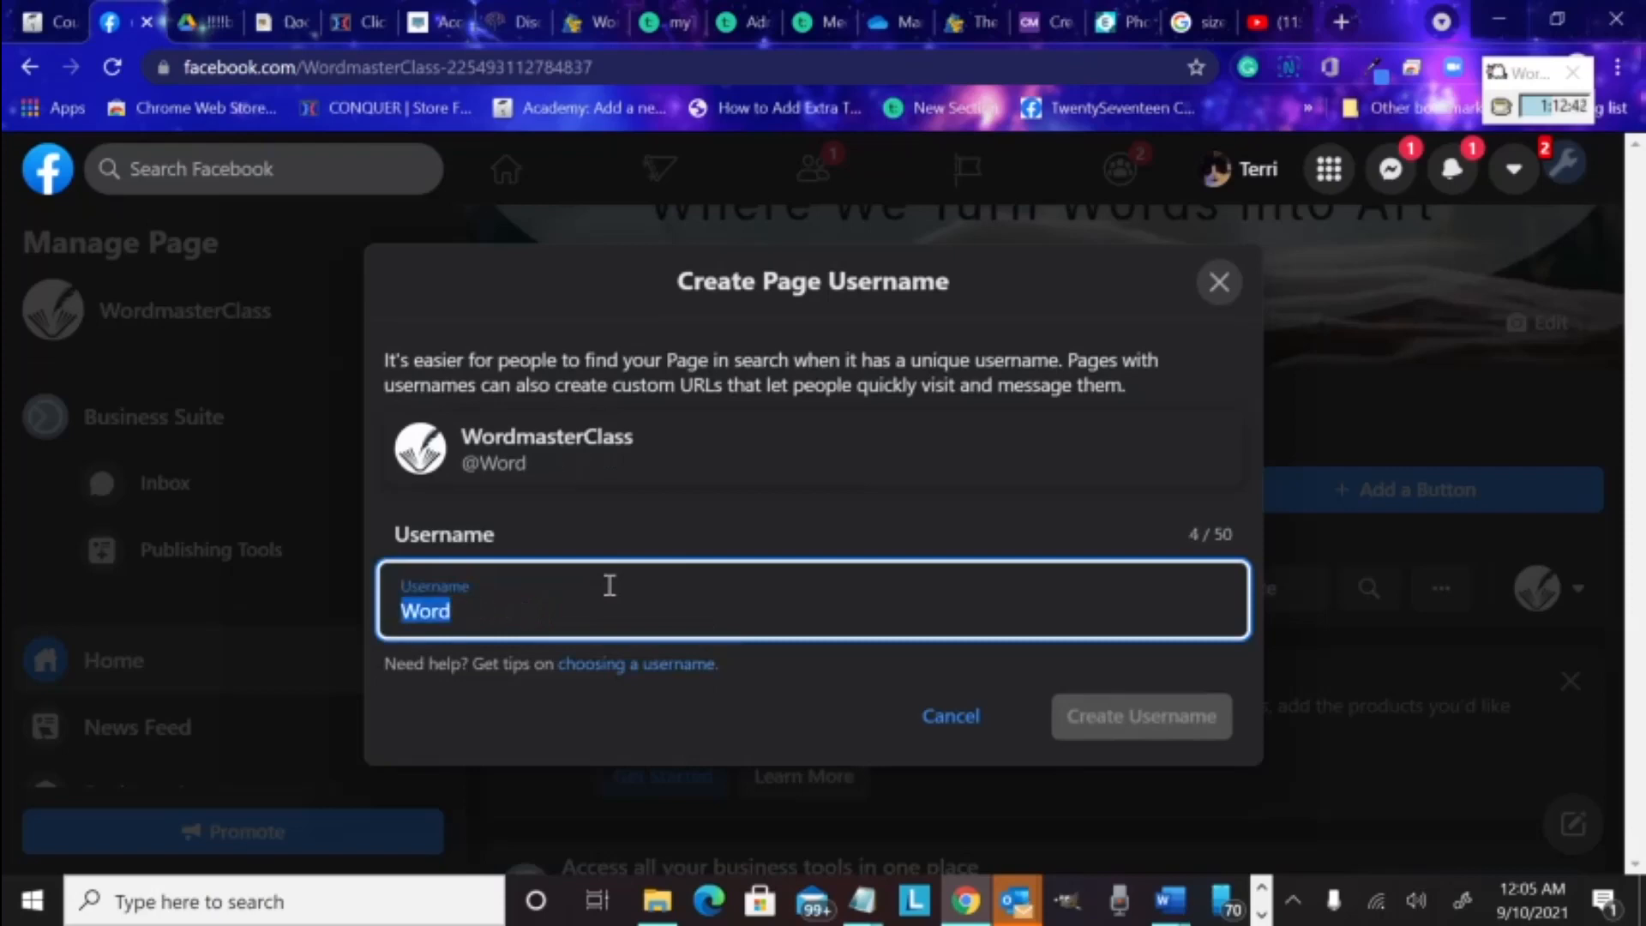
type("ma")
key("BackSpace")
key("BackSpace")
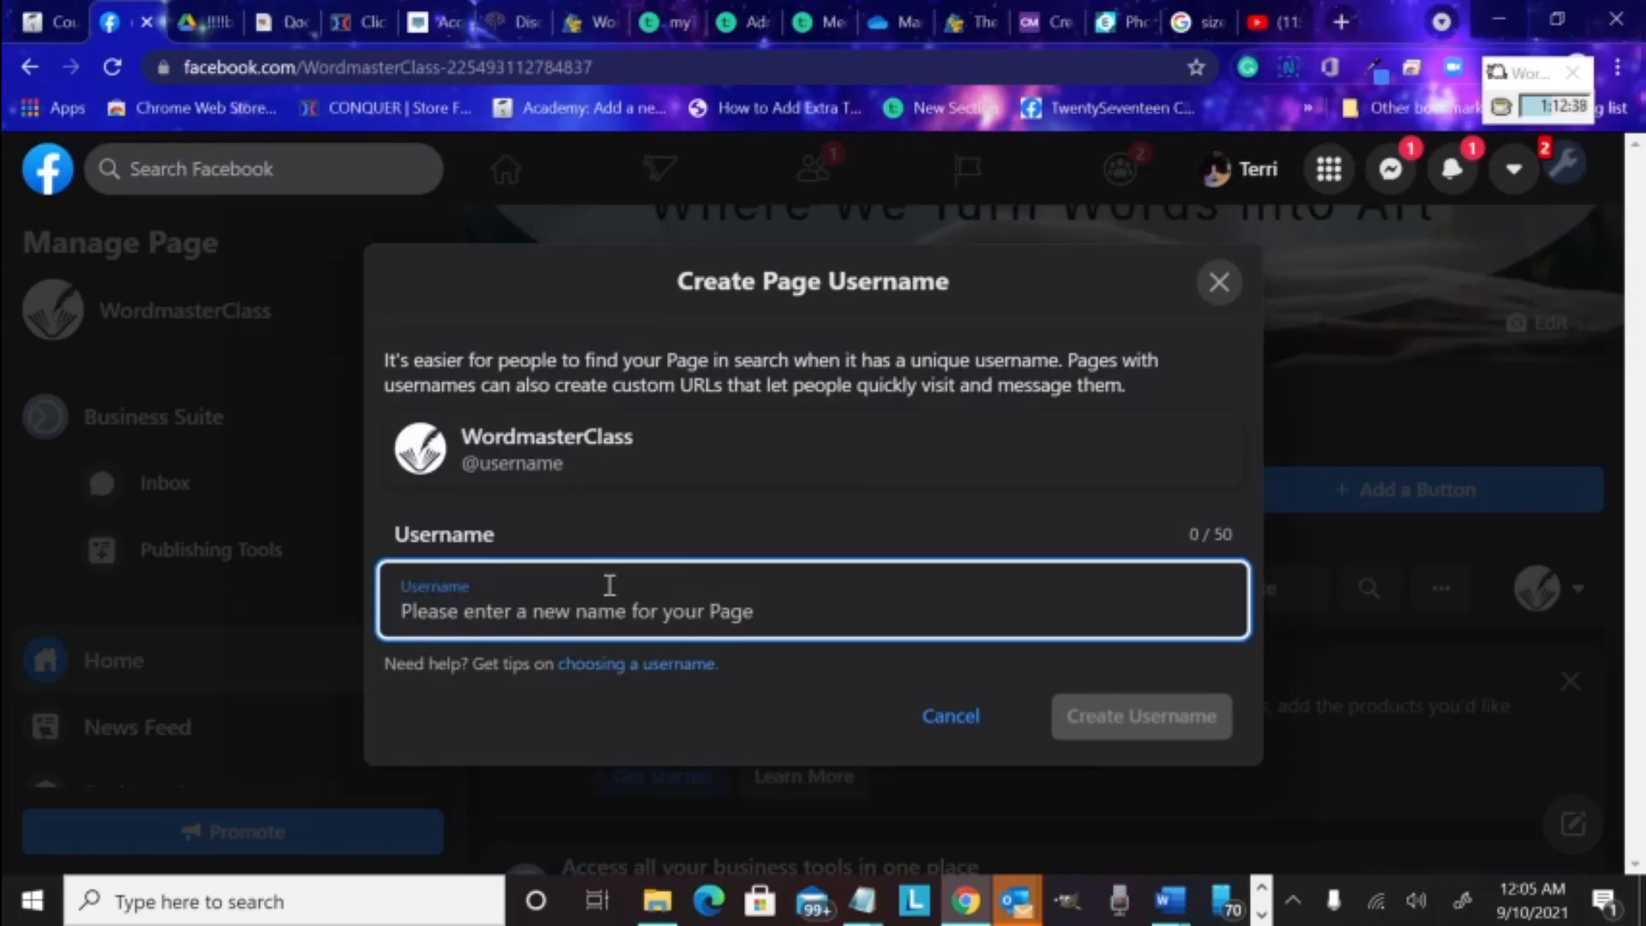
type("Word")
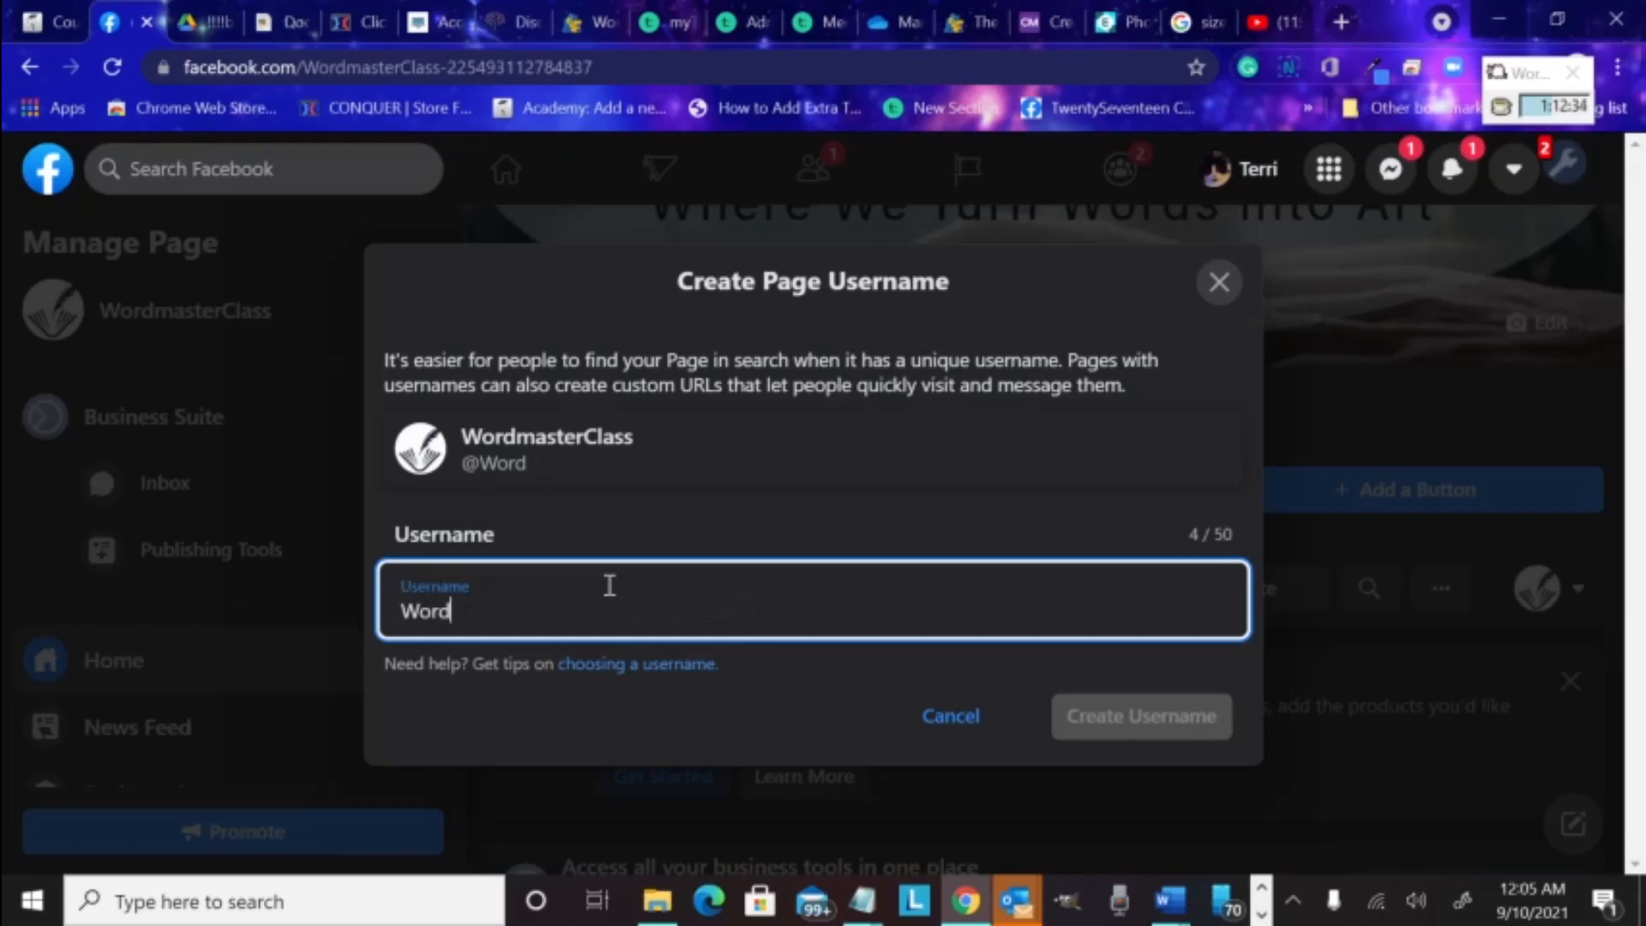
type("master")
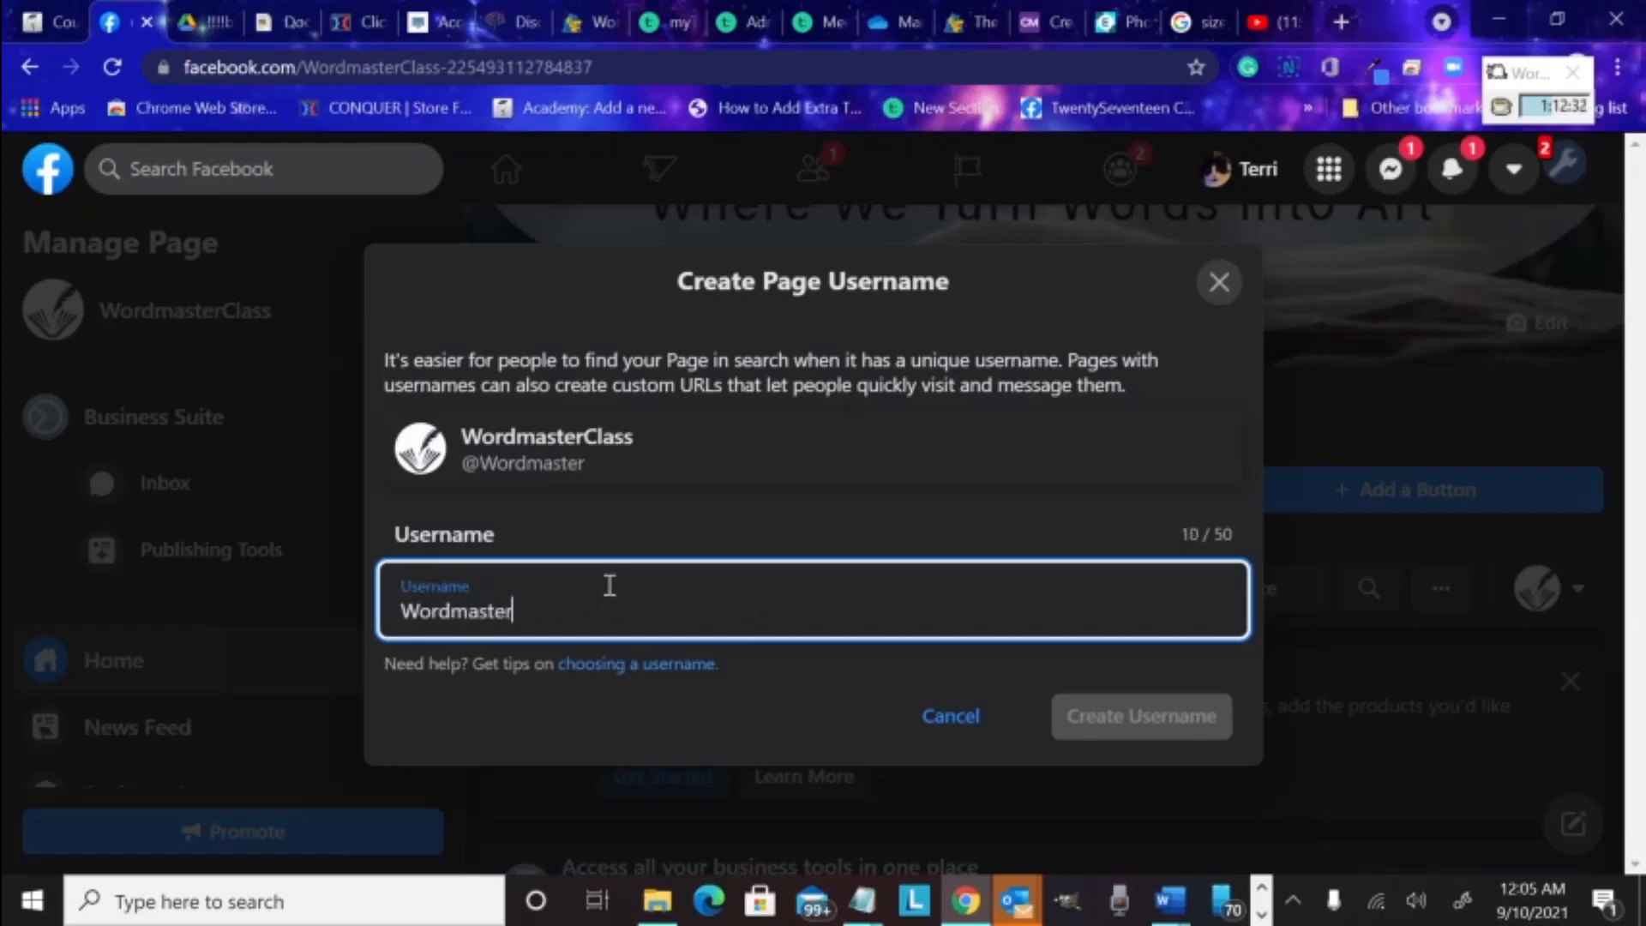
type("A")
key("BackSpace")
type("Cala")
key("BackSpace")
key("BackSpace")
key("BackSpace")
type("lasses")
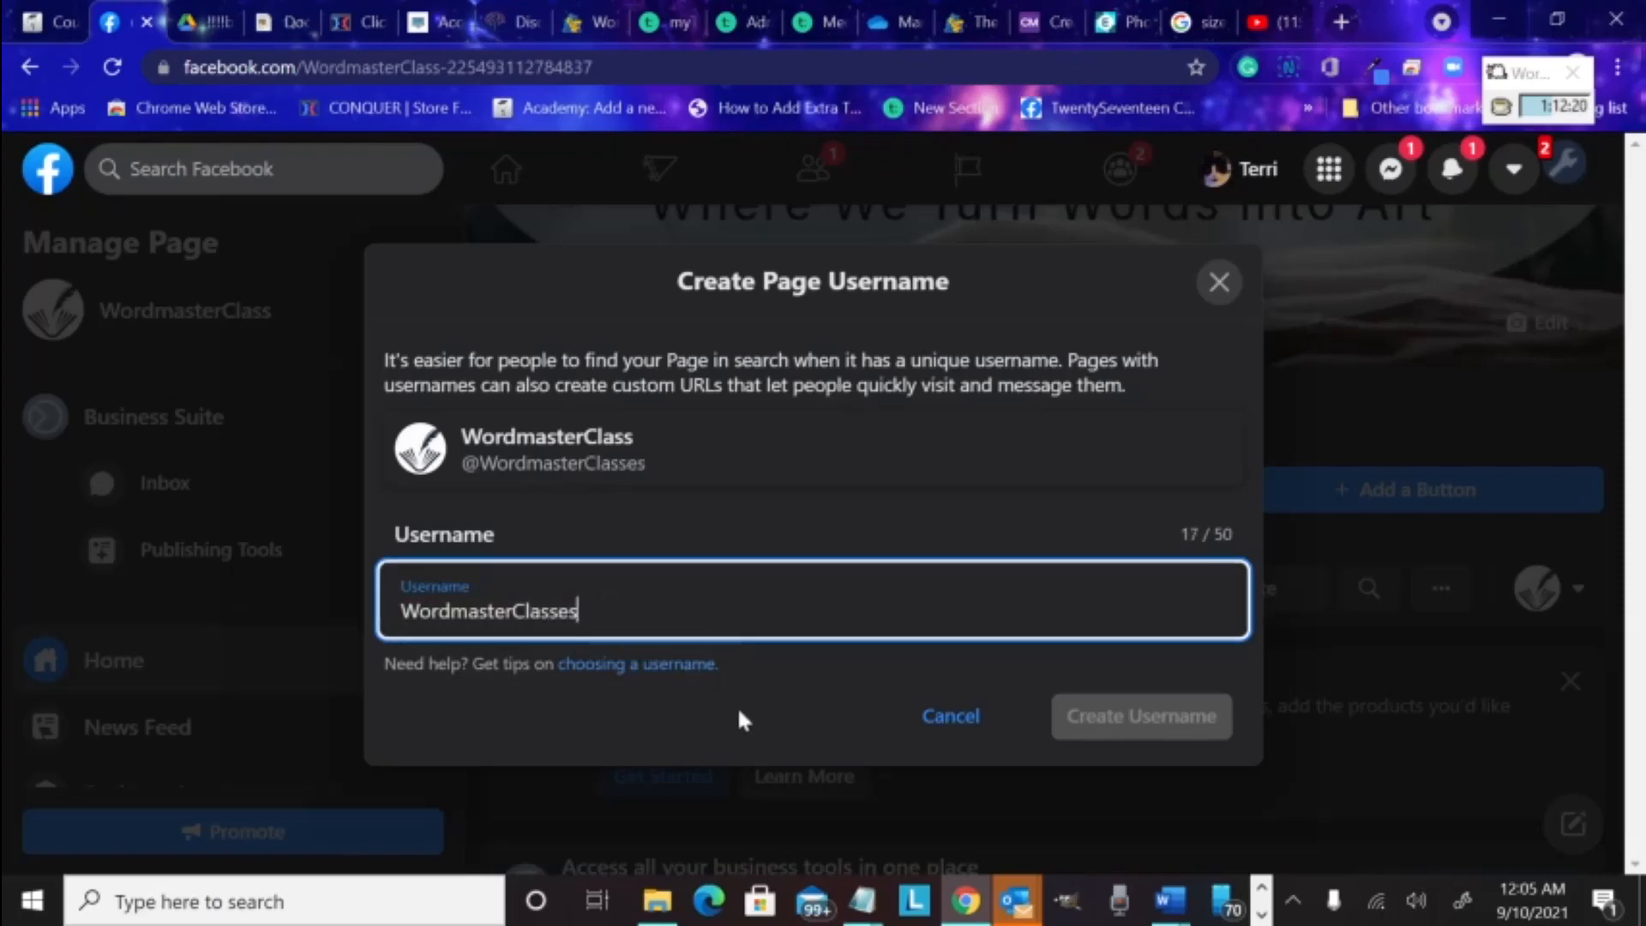
left_click(838, 702)
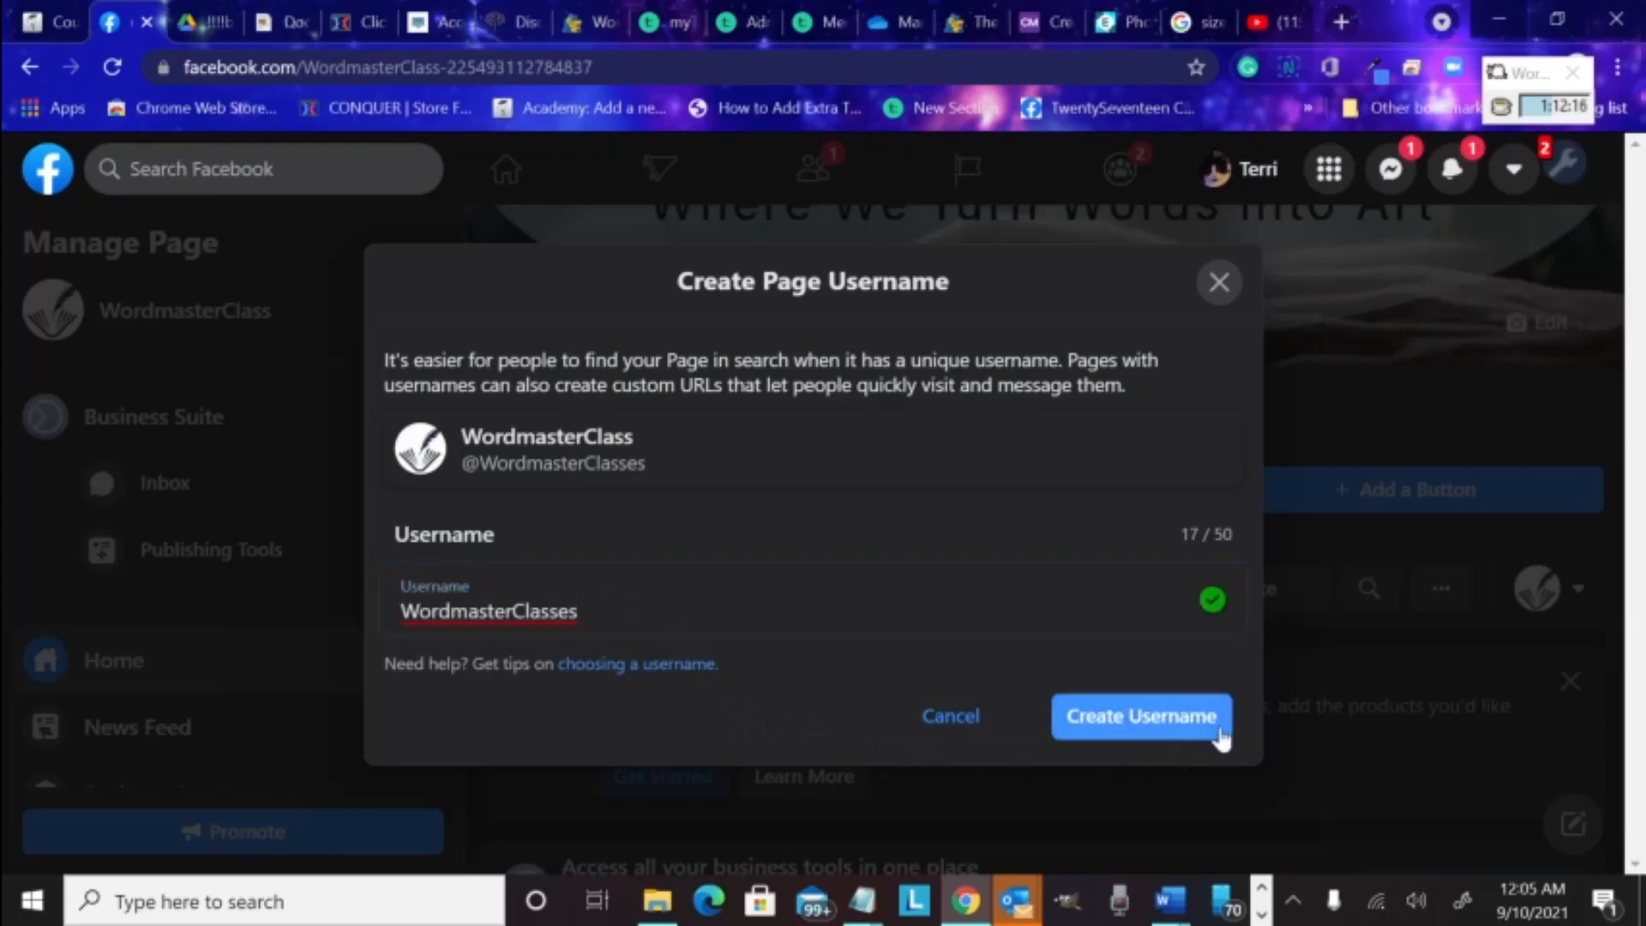
Submit WordmasterClasses, acknowledge it is unavailable, and cancel the username setup
left_click(1141, 721)
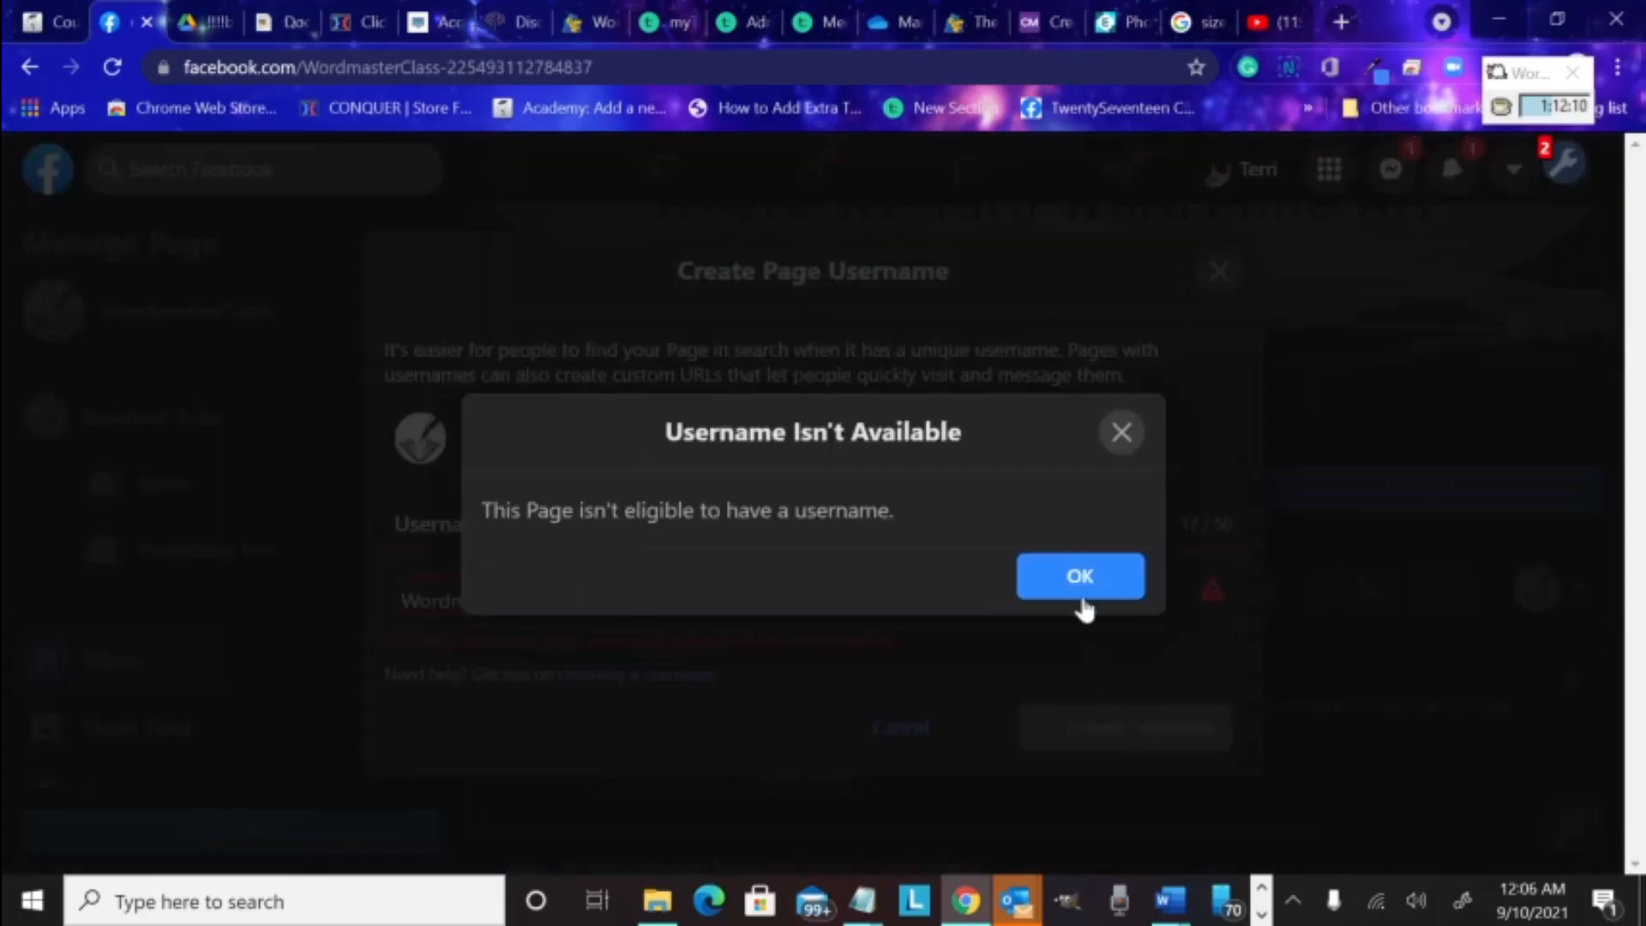
left_click(1082, 583)
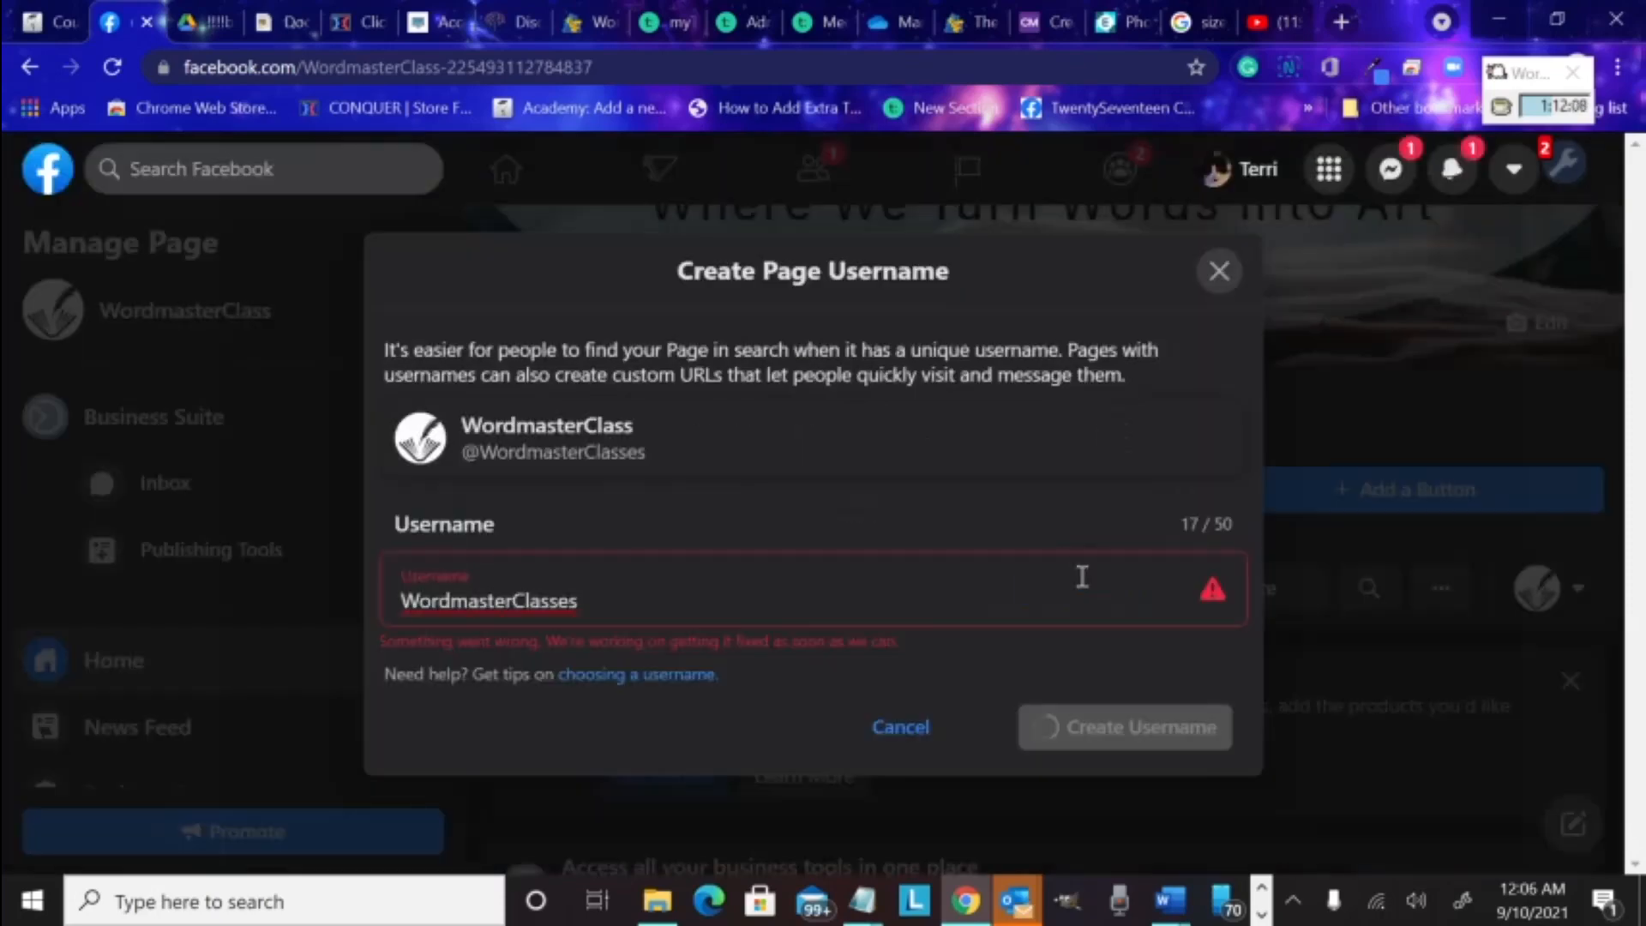
left_click(836, 611)
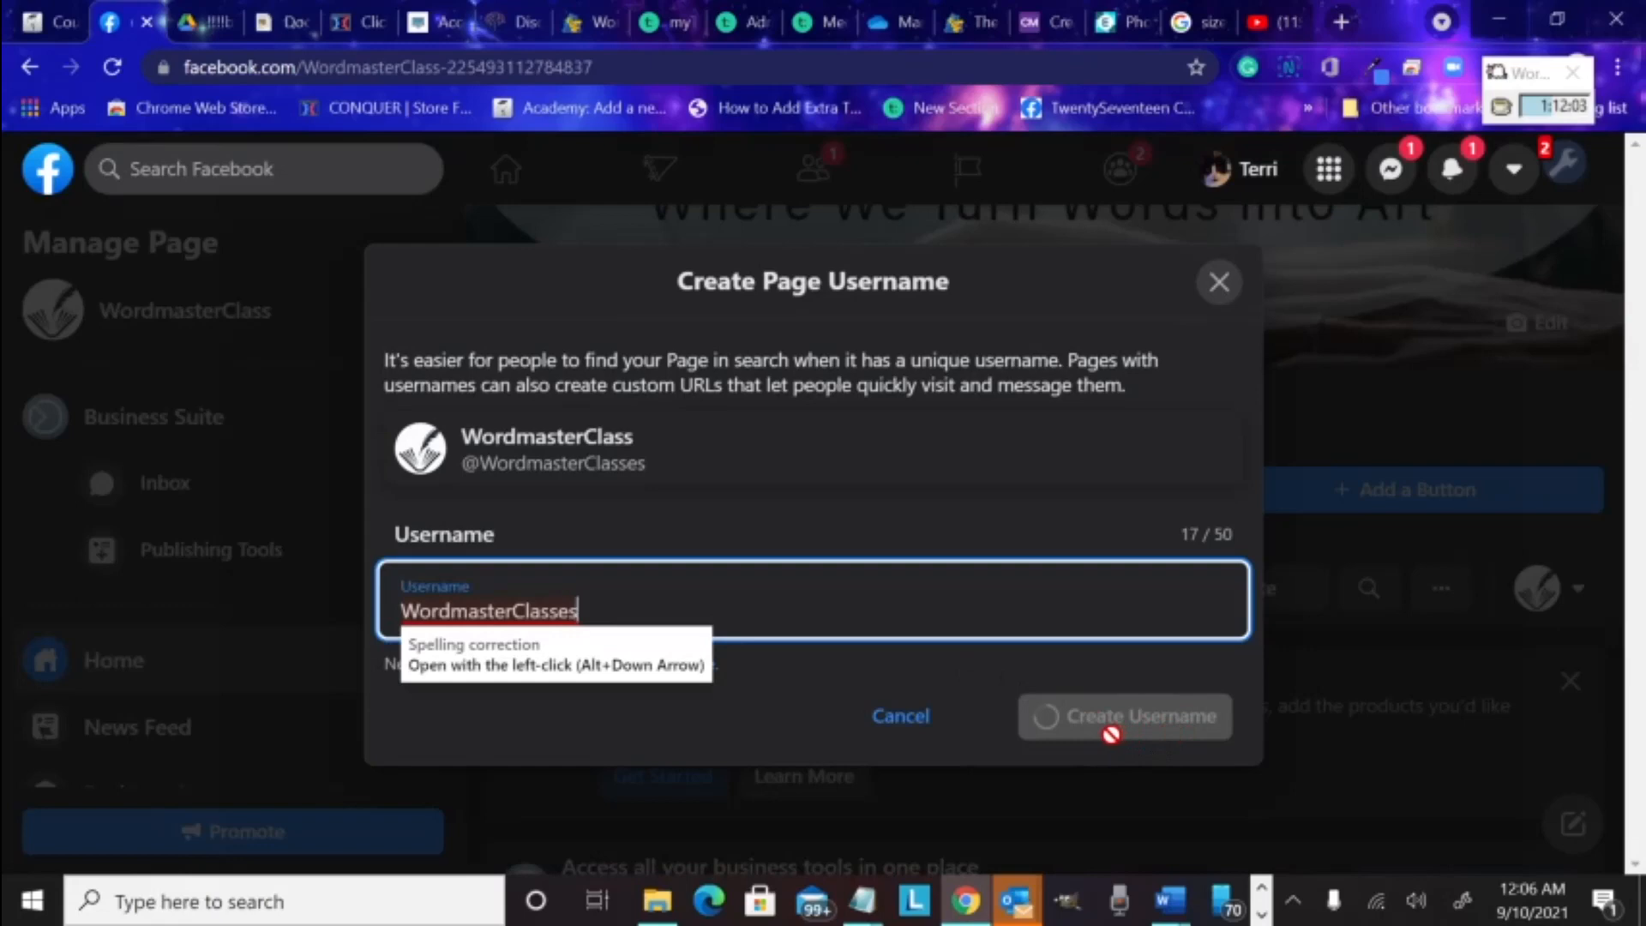
left_click(1218, 284)
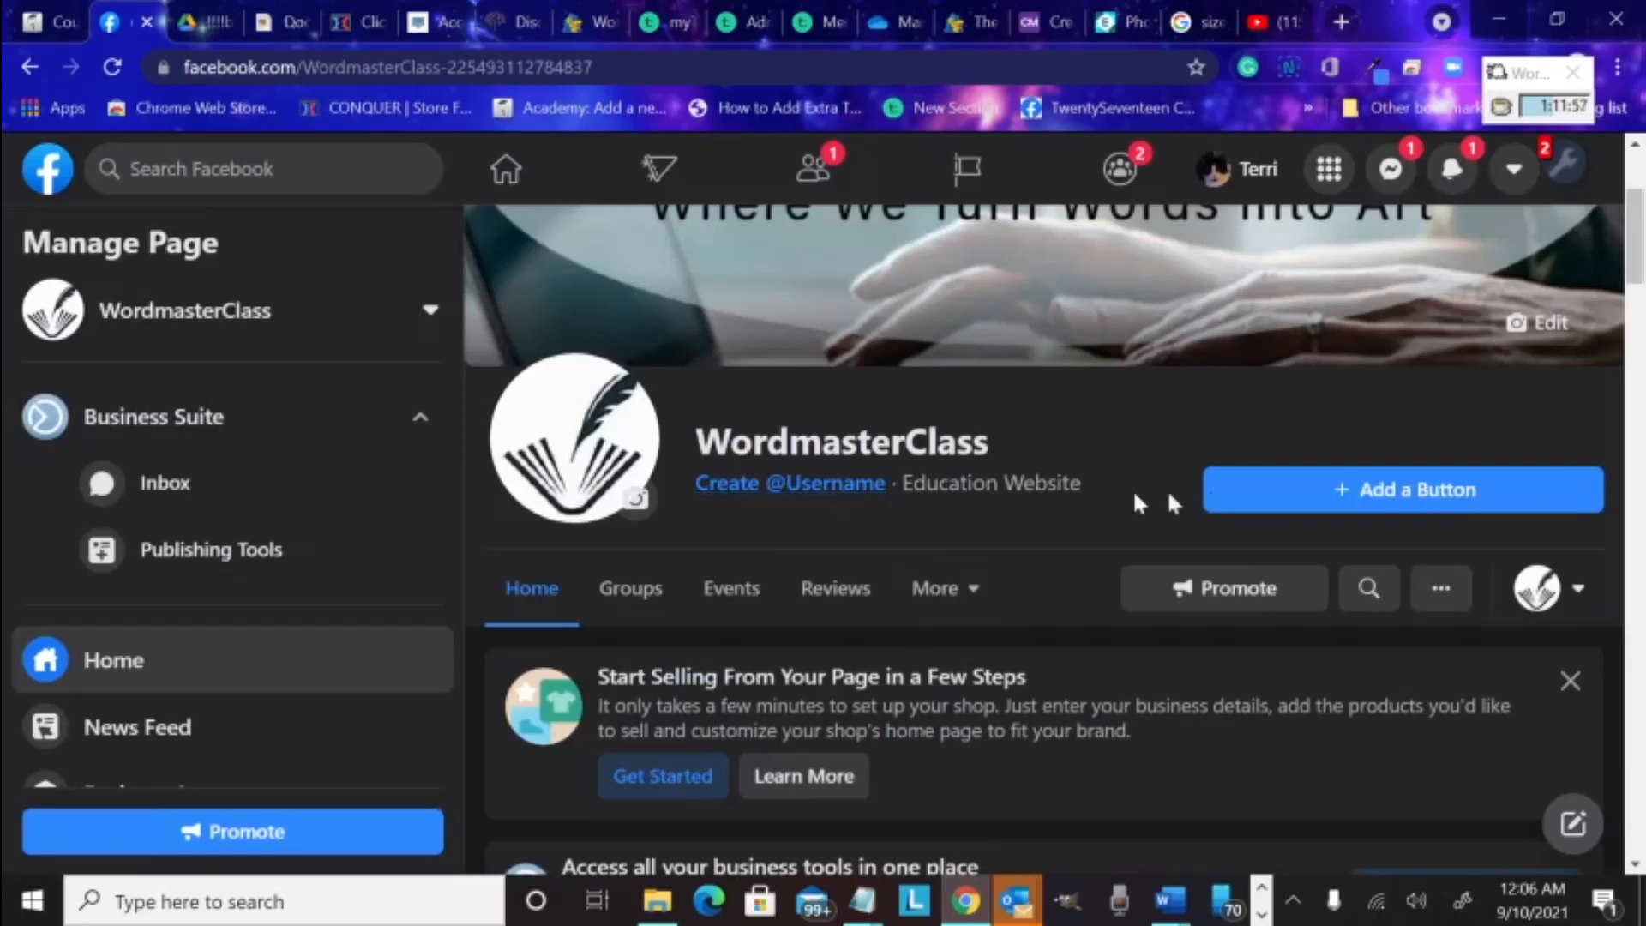
Add a Send Email action button linked to the owner's contact e-mail address
left_click(1342, 496)
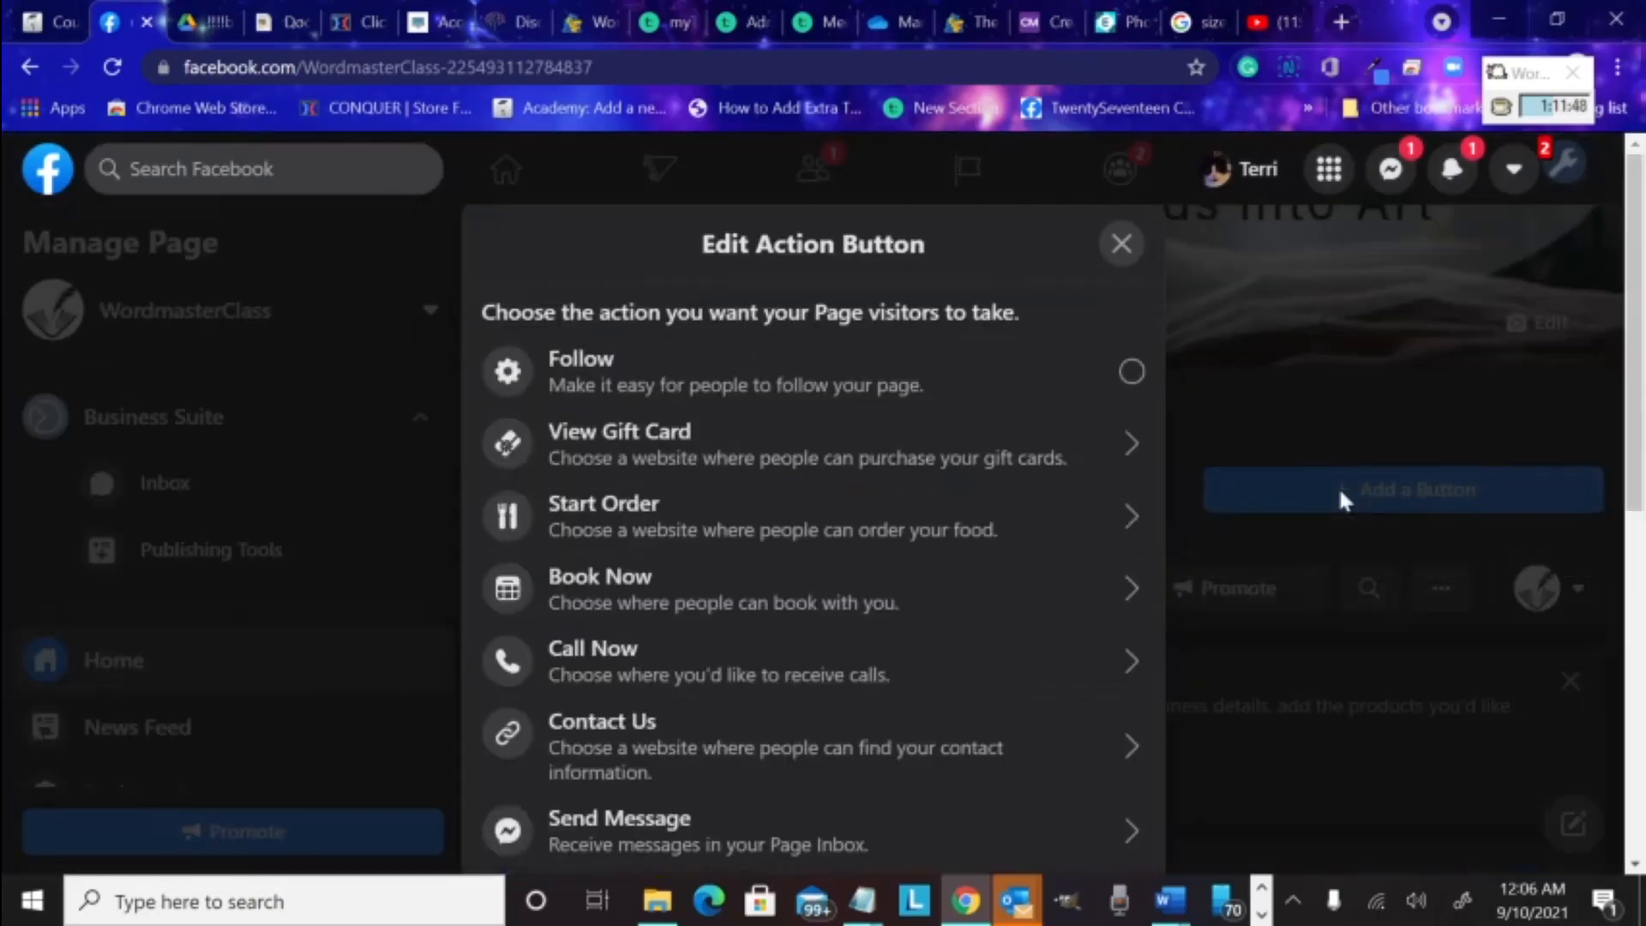
scroll(979, 553, "down", 5)
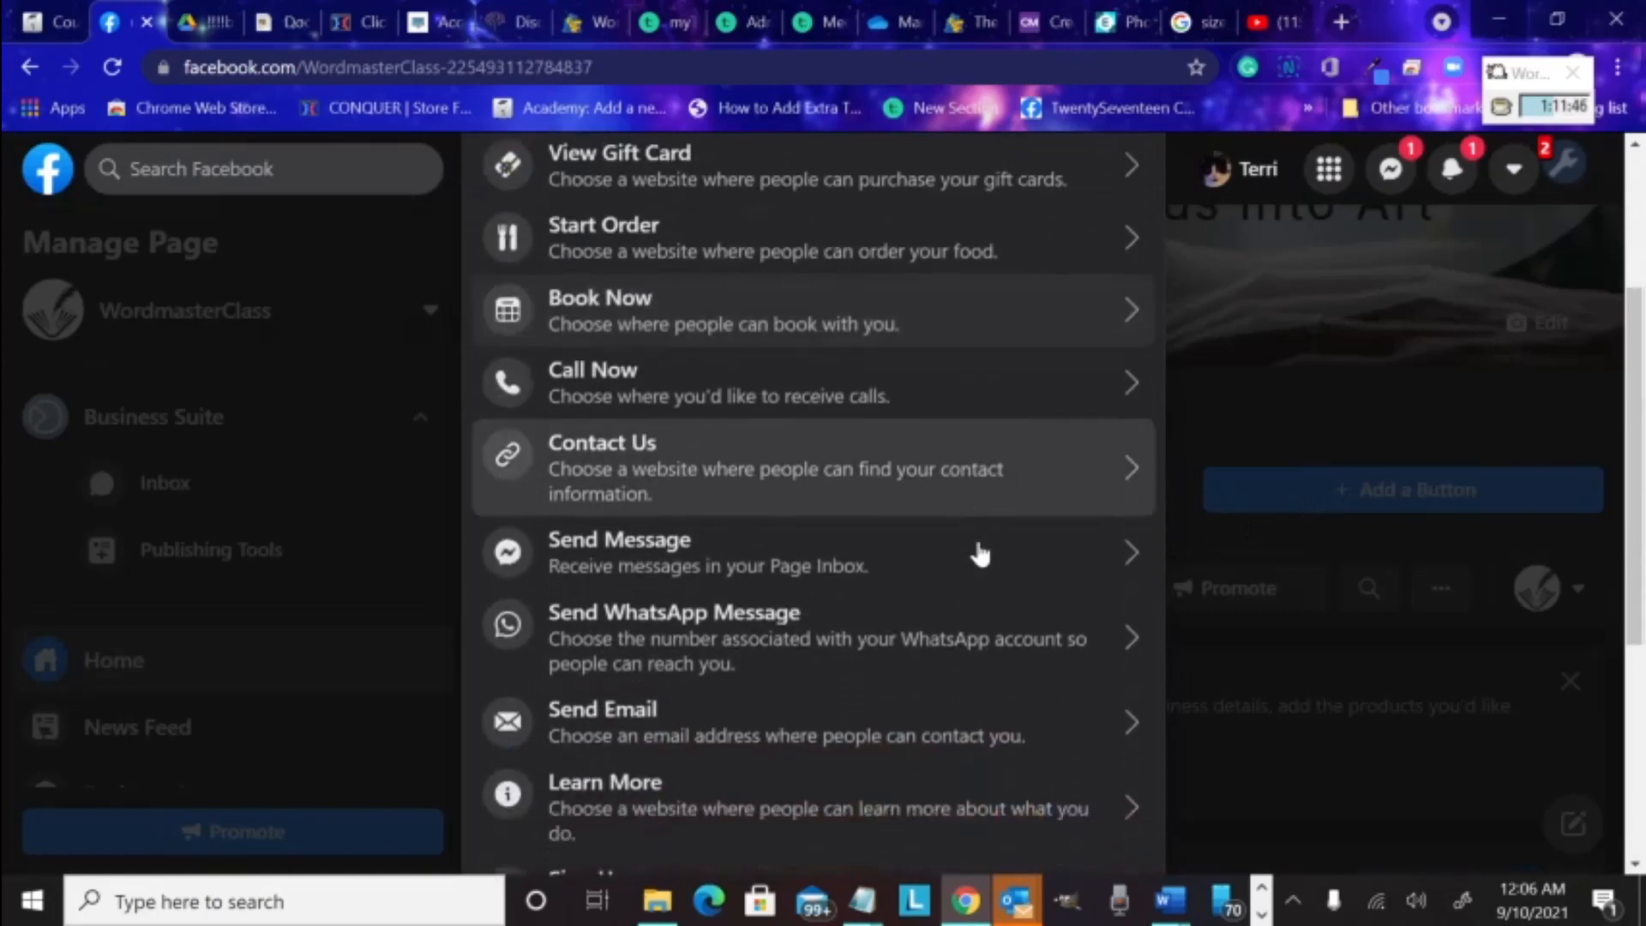
scroll(977, 551, "up", 1)
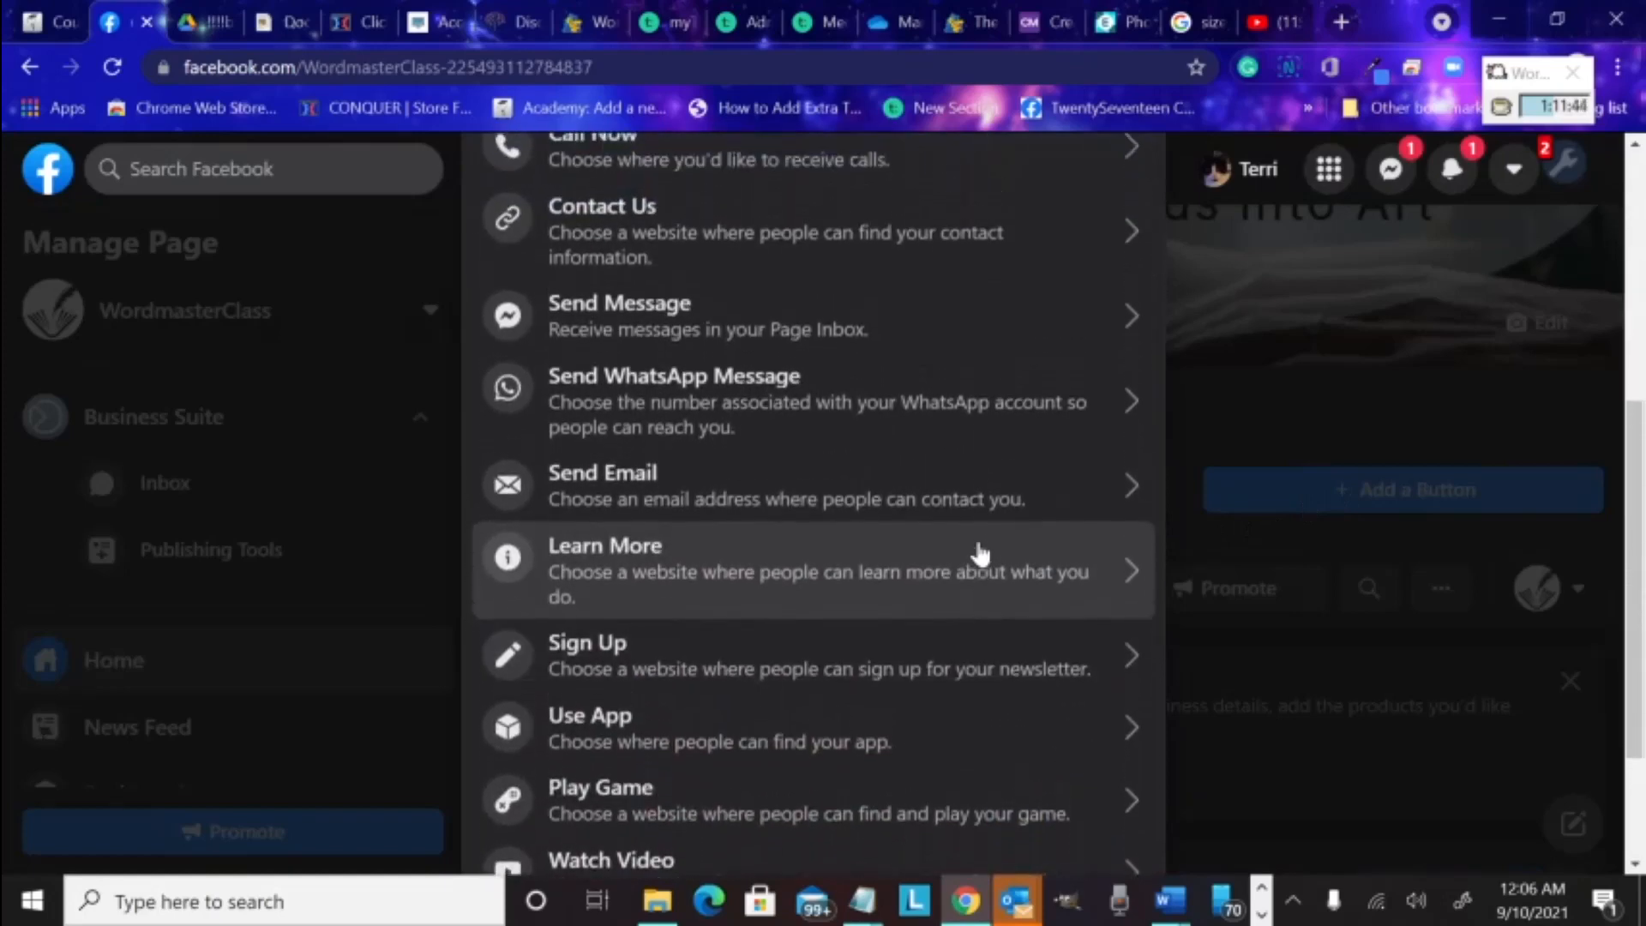
scroll(977, 552, "down", 3)
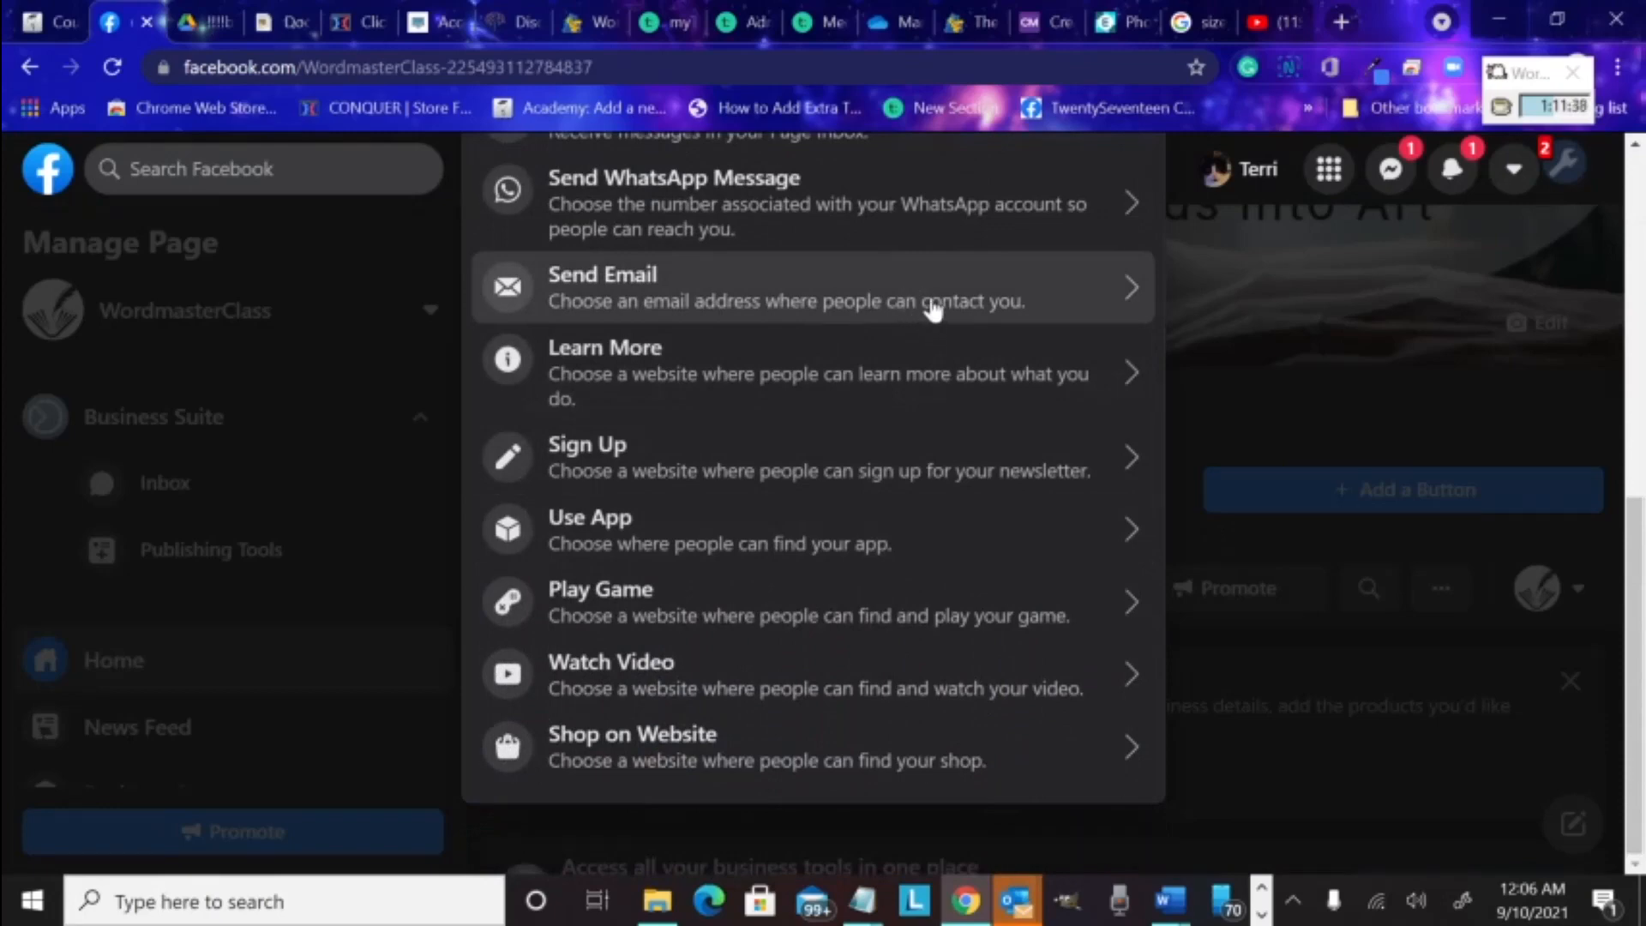
left_click(933, 310)
left_click(840, 442)
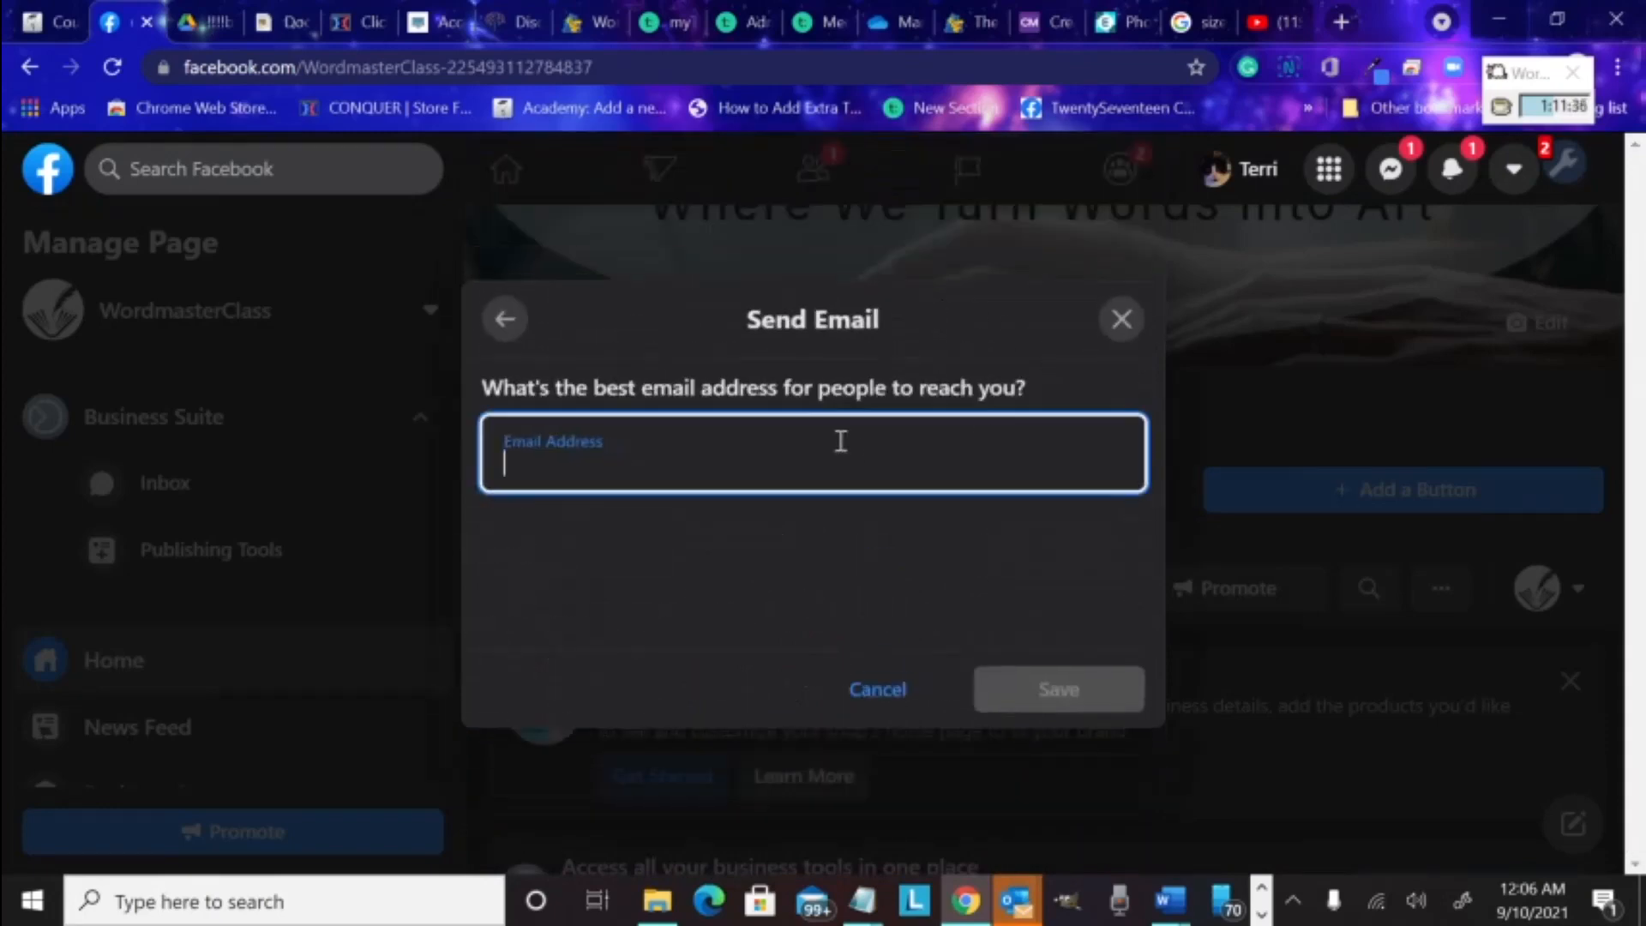
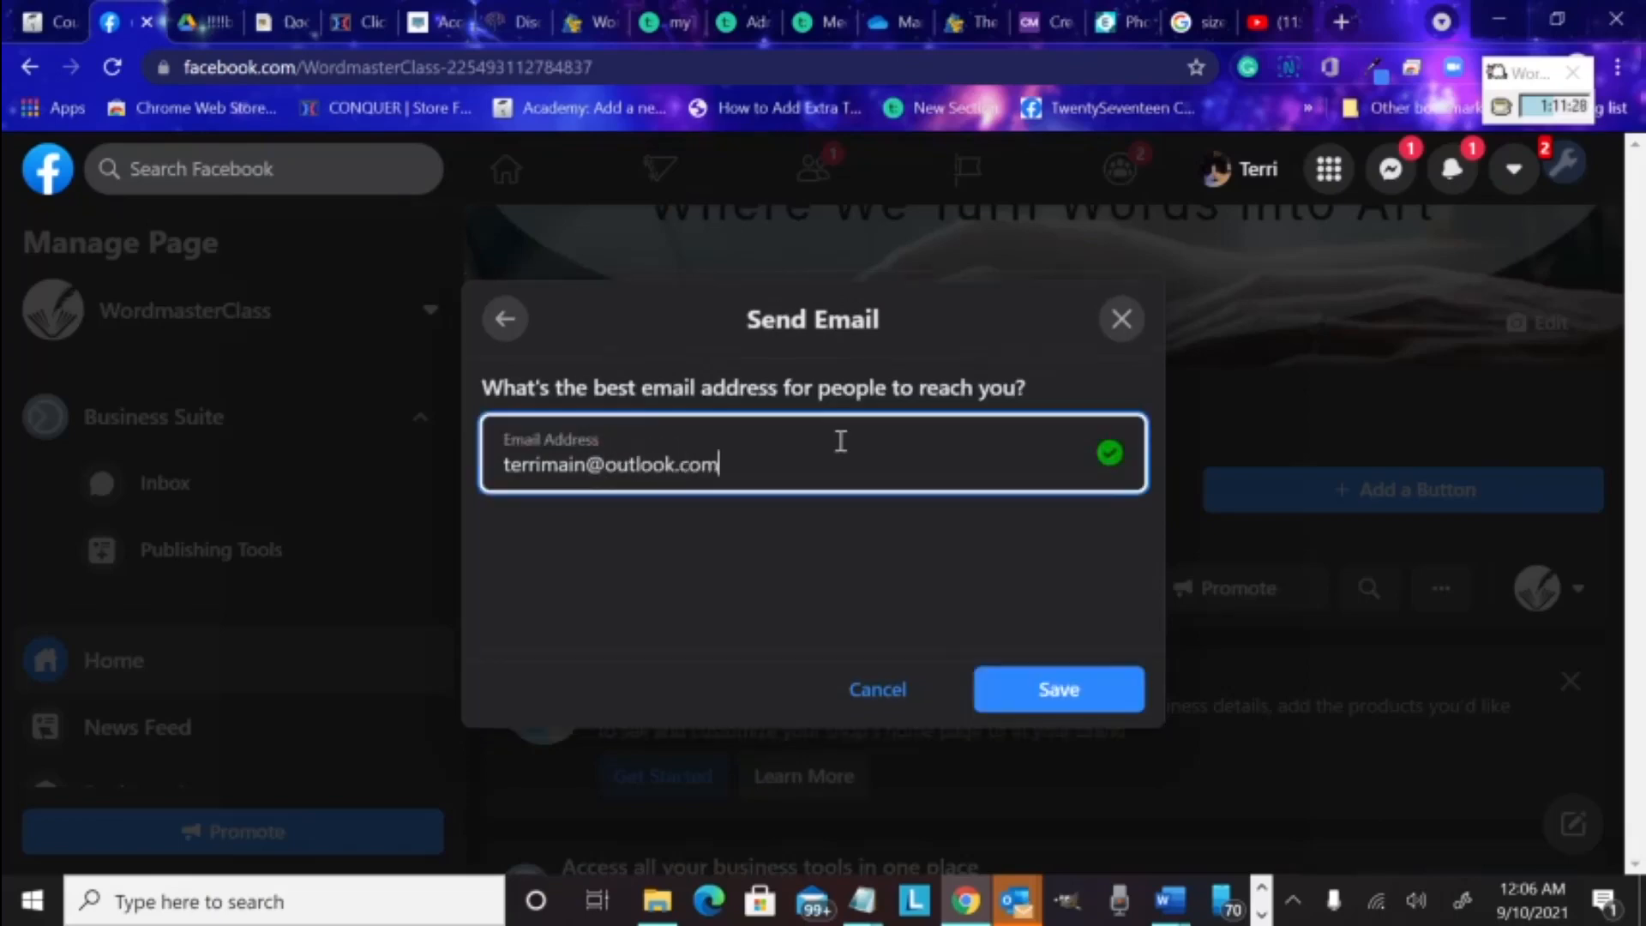
left_click(1060, 690)
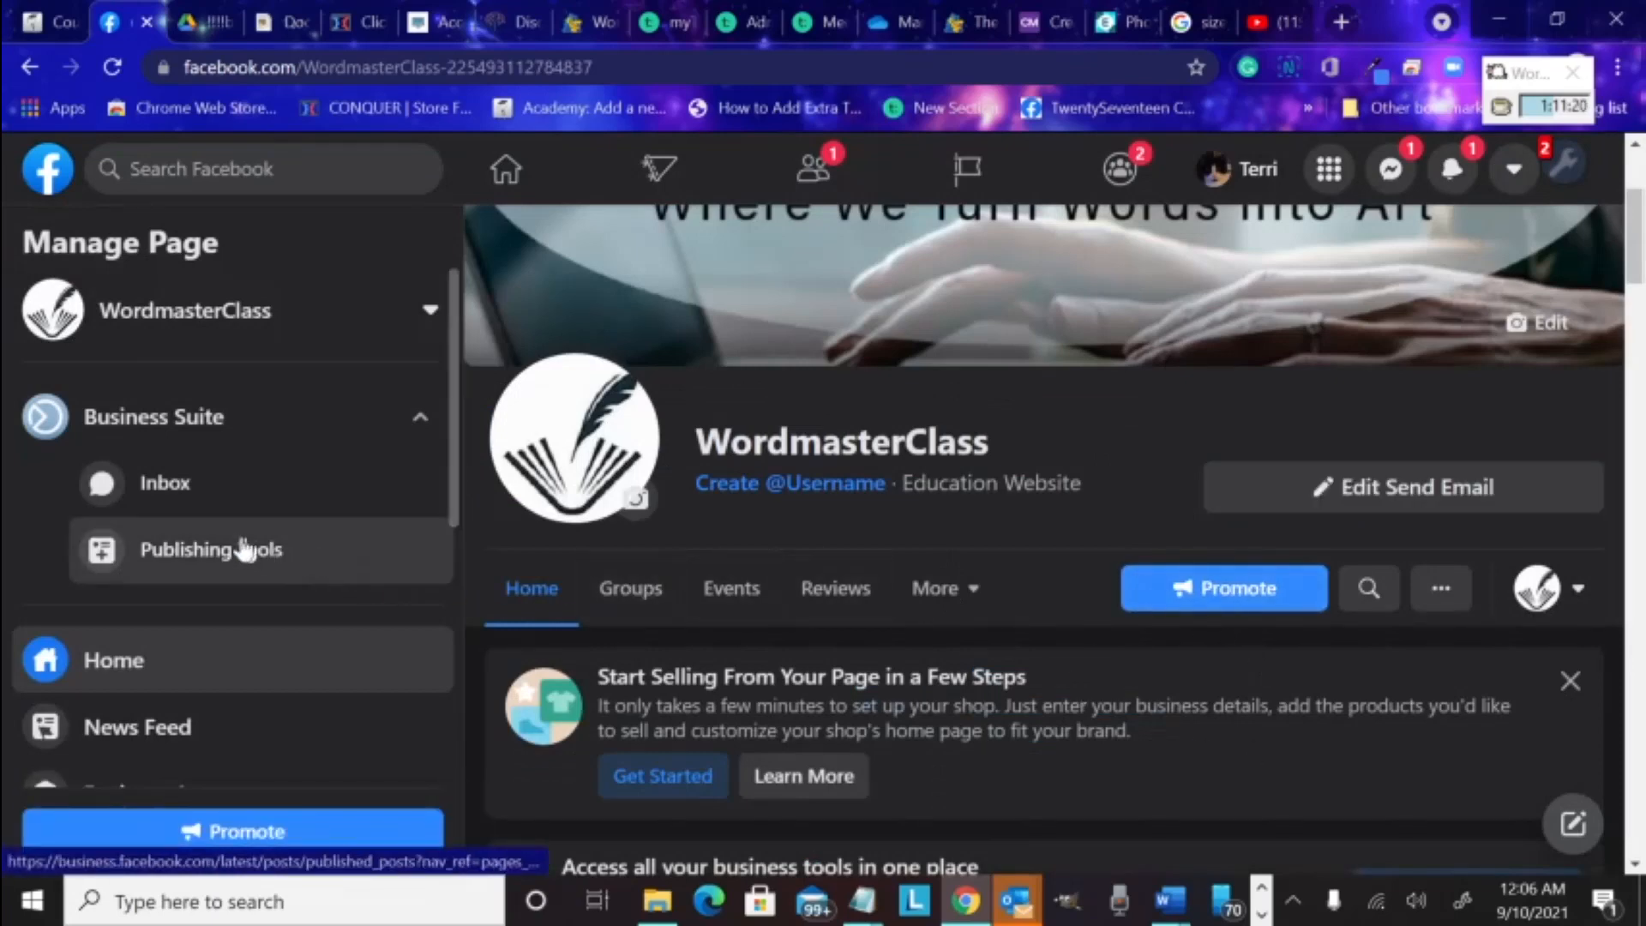
scroll(904, 572, "down", 1)
scroll(906, 561, "down", 2)
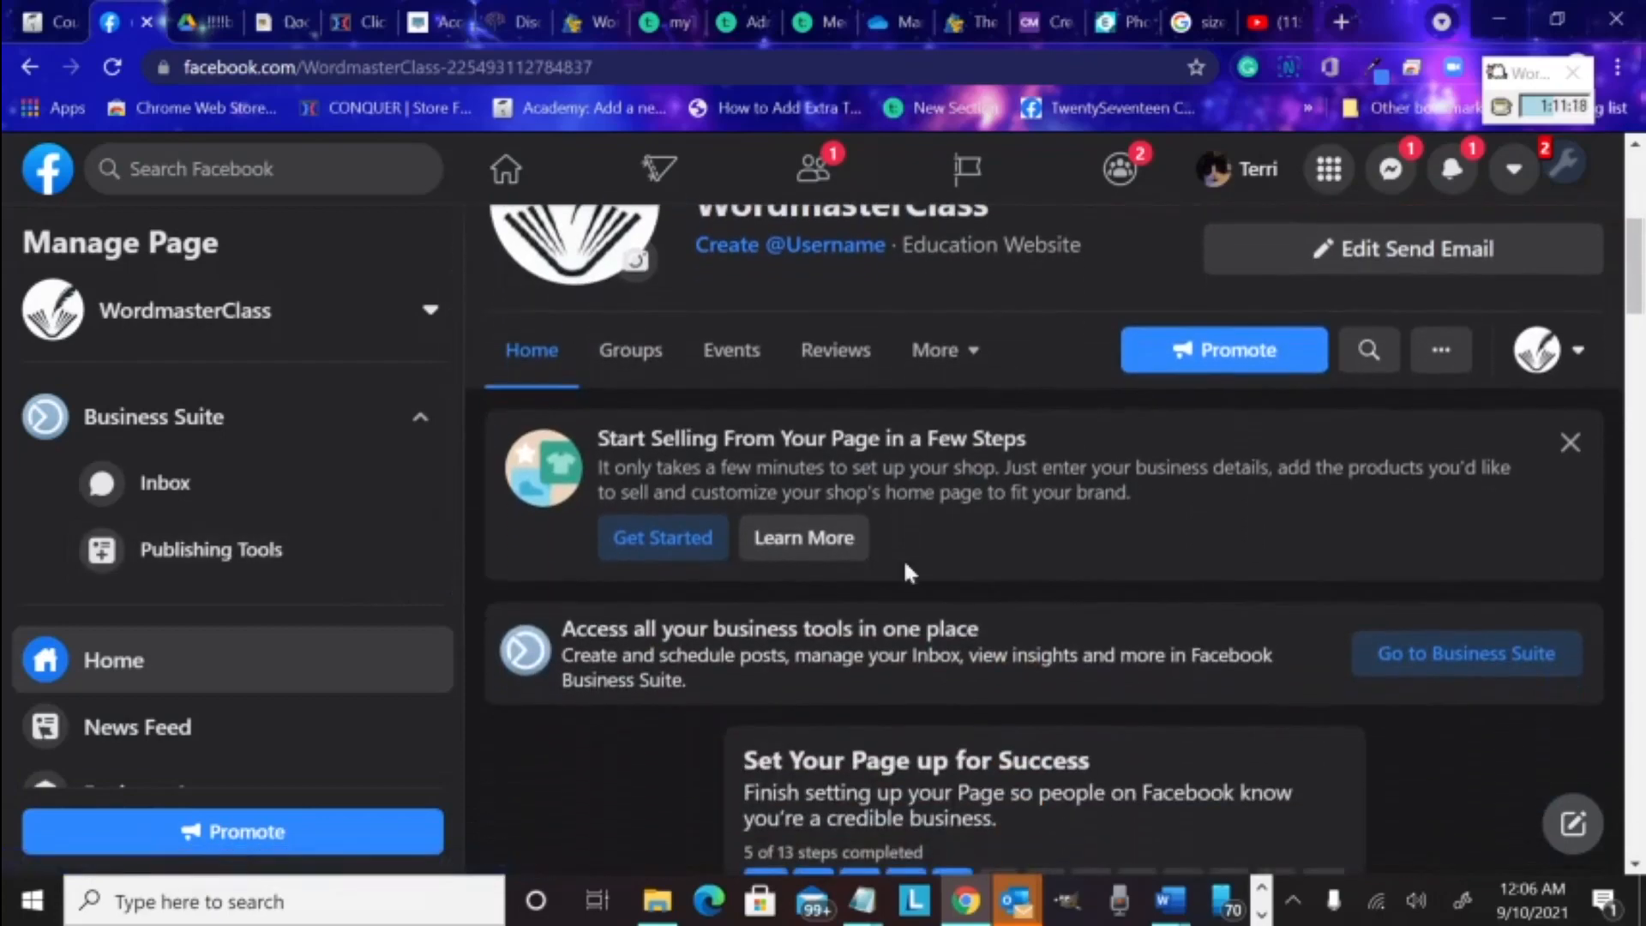
scroll(906, 561, "up", 2)
scroll(908, 573, "down", 1)
scroll(907, 573, "down", 15)
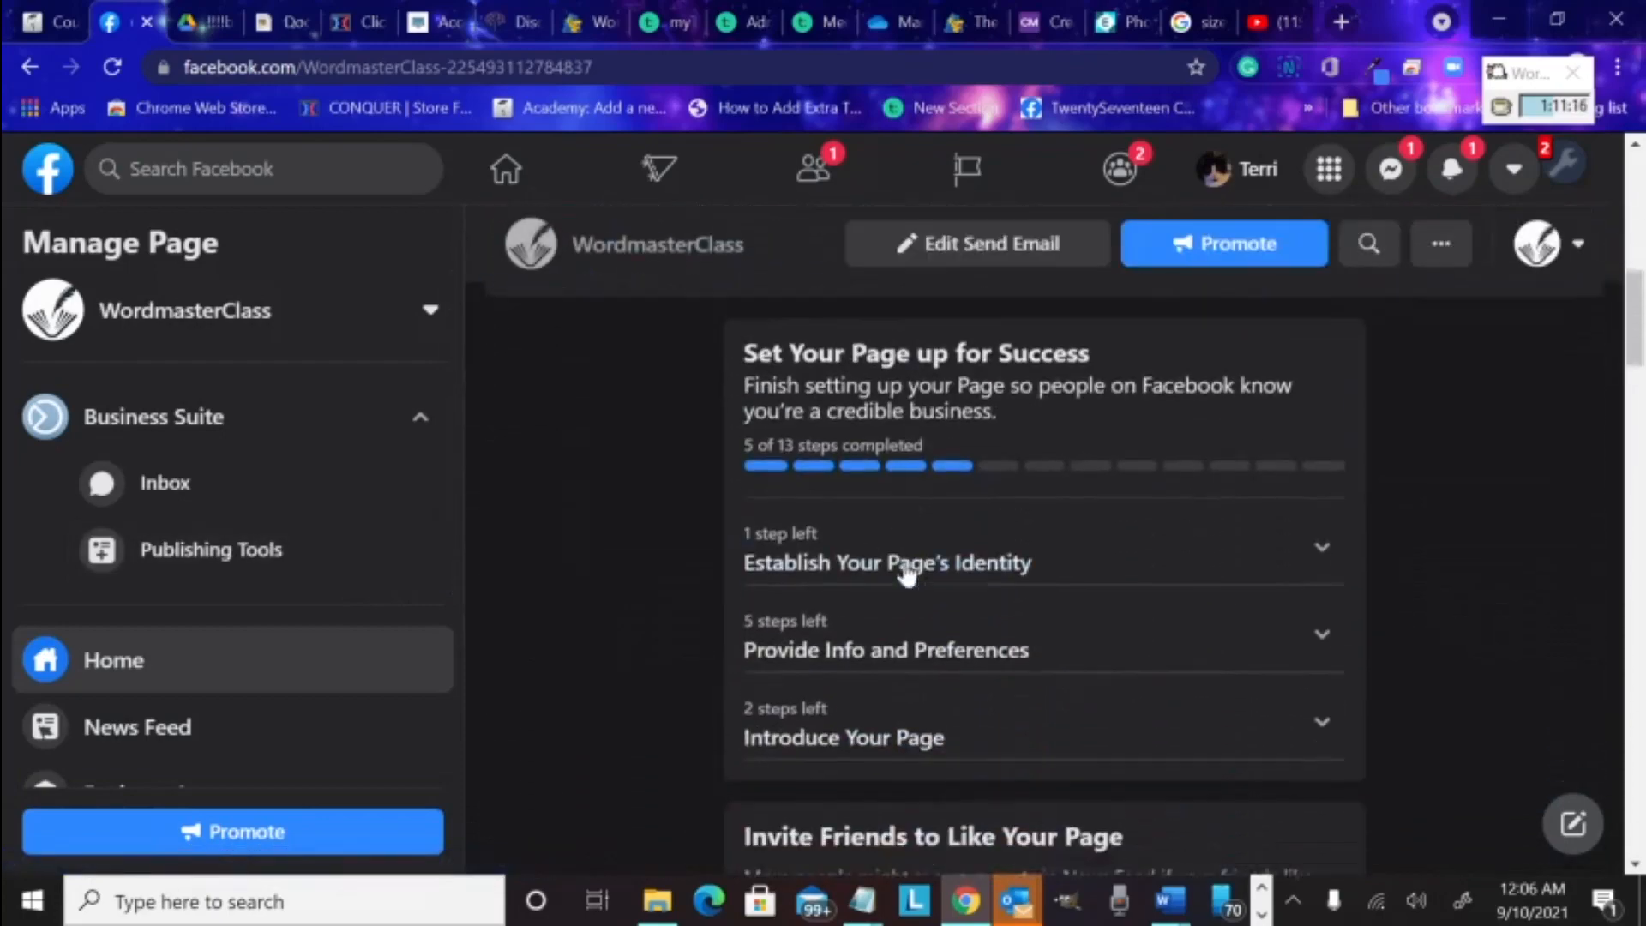
scroll(906, 574, "down", 4)
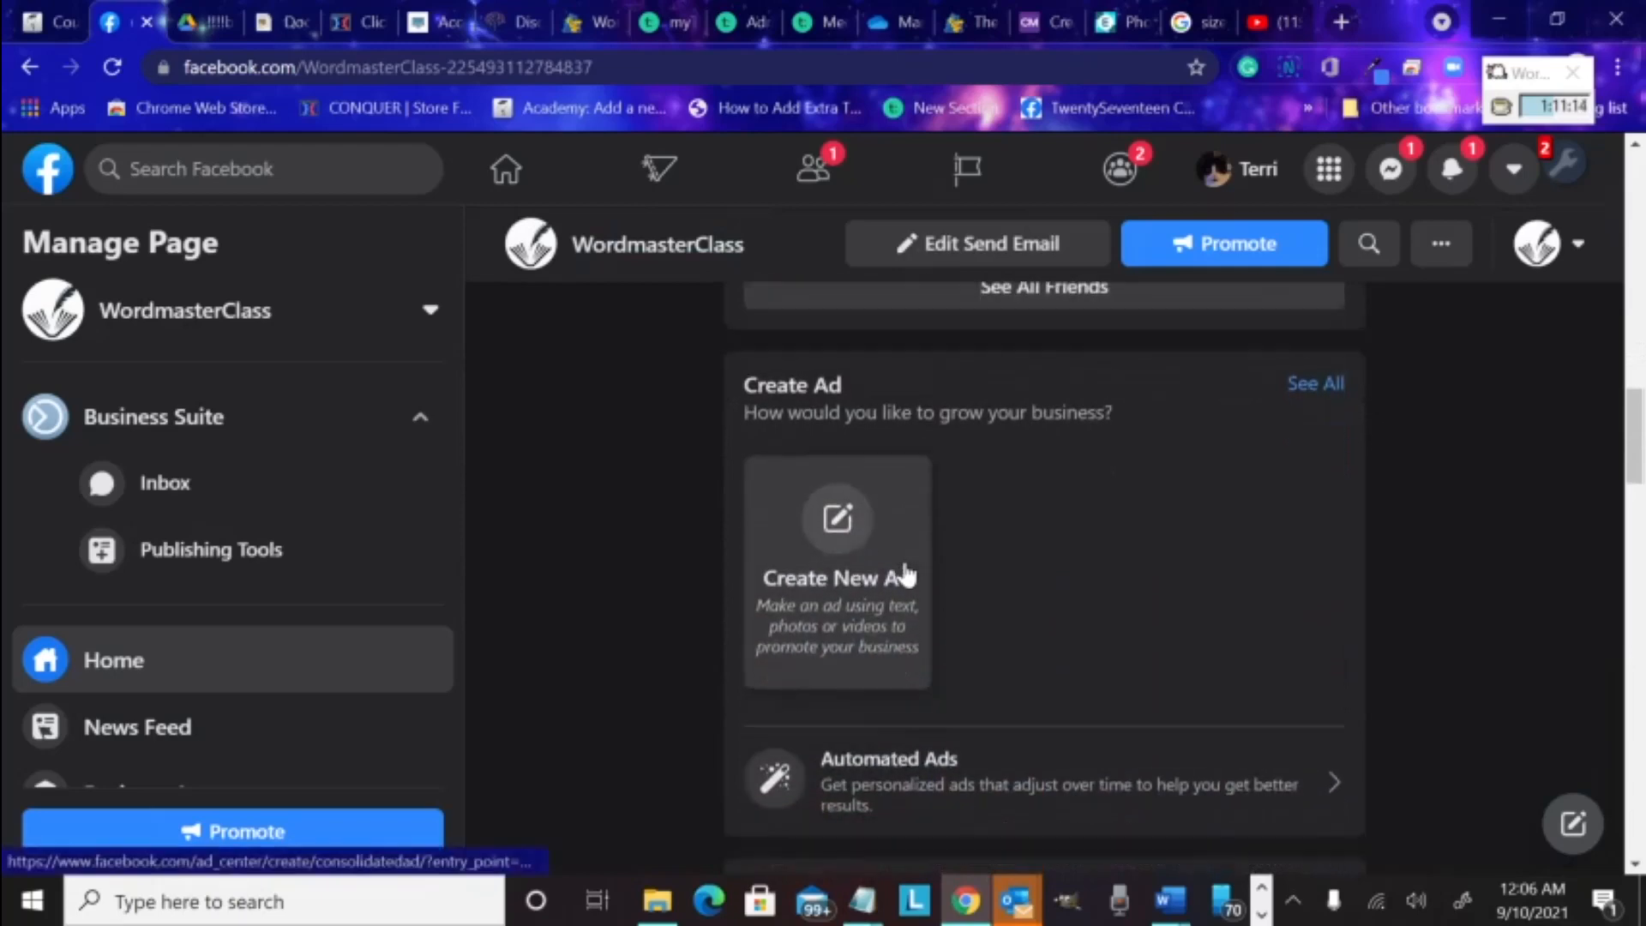
scroll(908, 572, "up", 14)
scroll(903, 558, "up", 8)
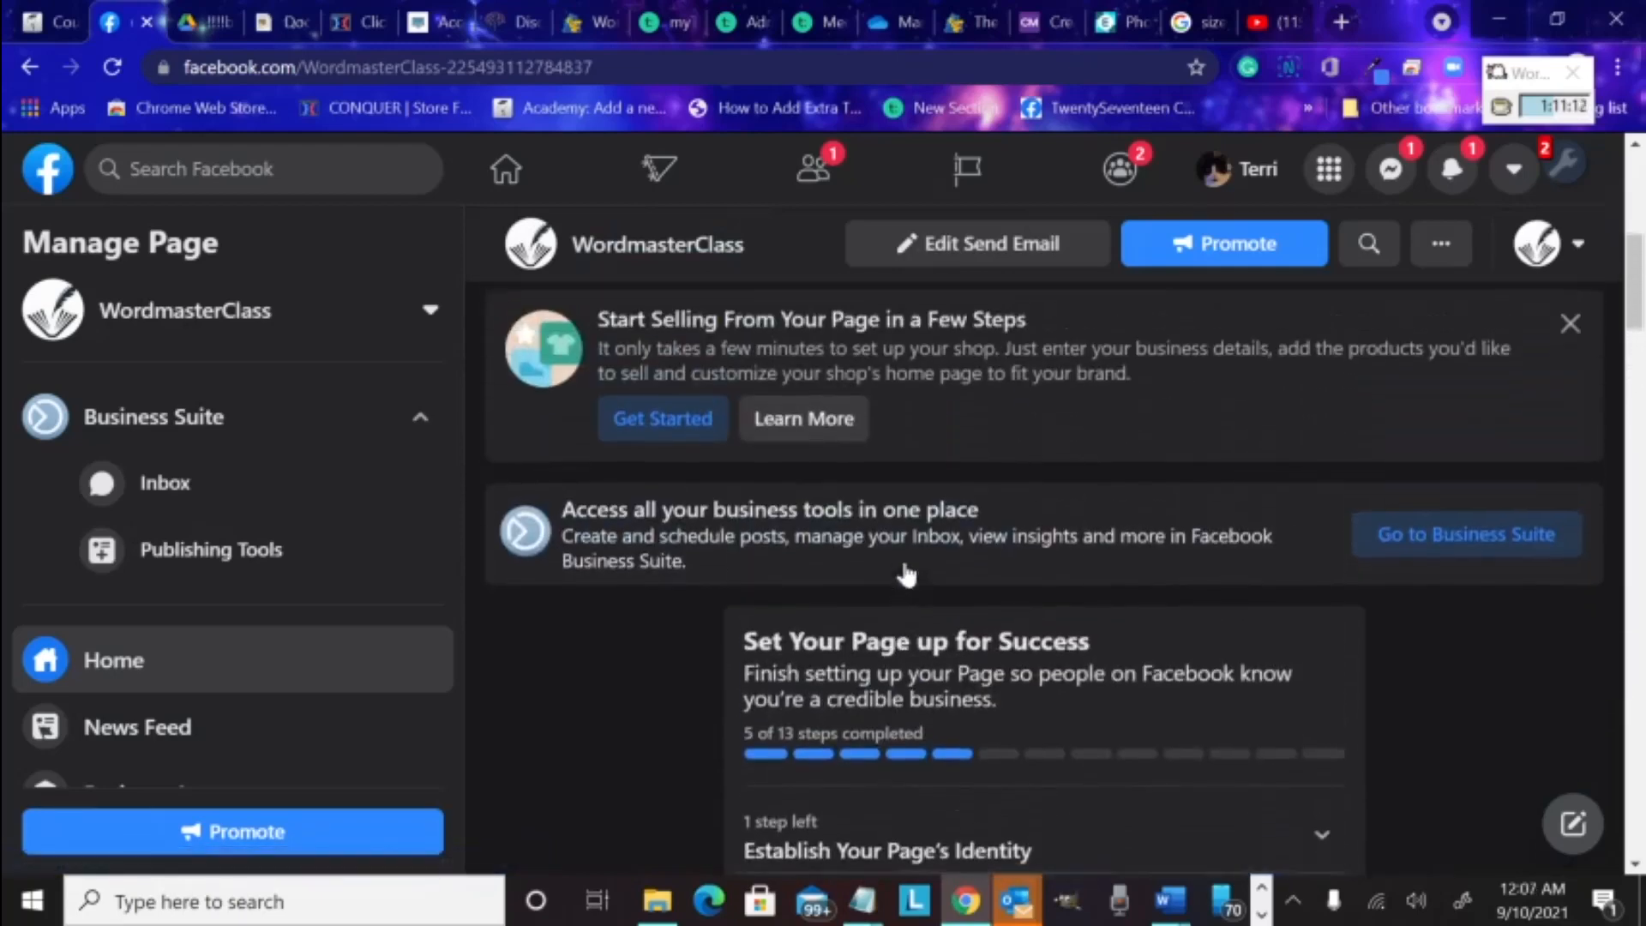
scroll(906, 563, "down", 1)
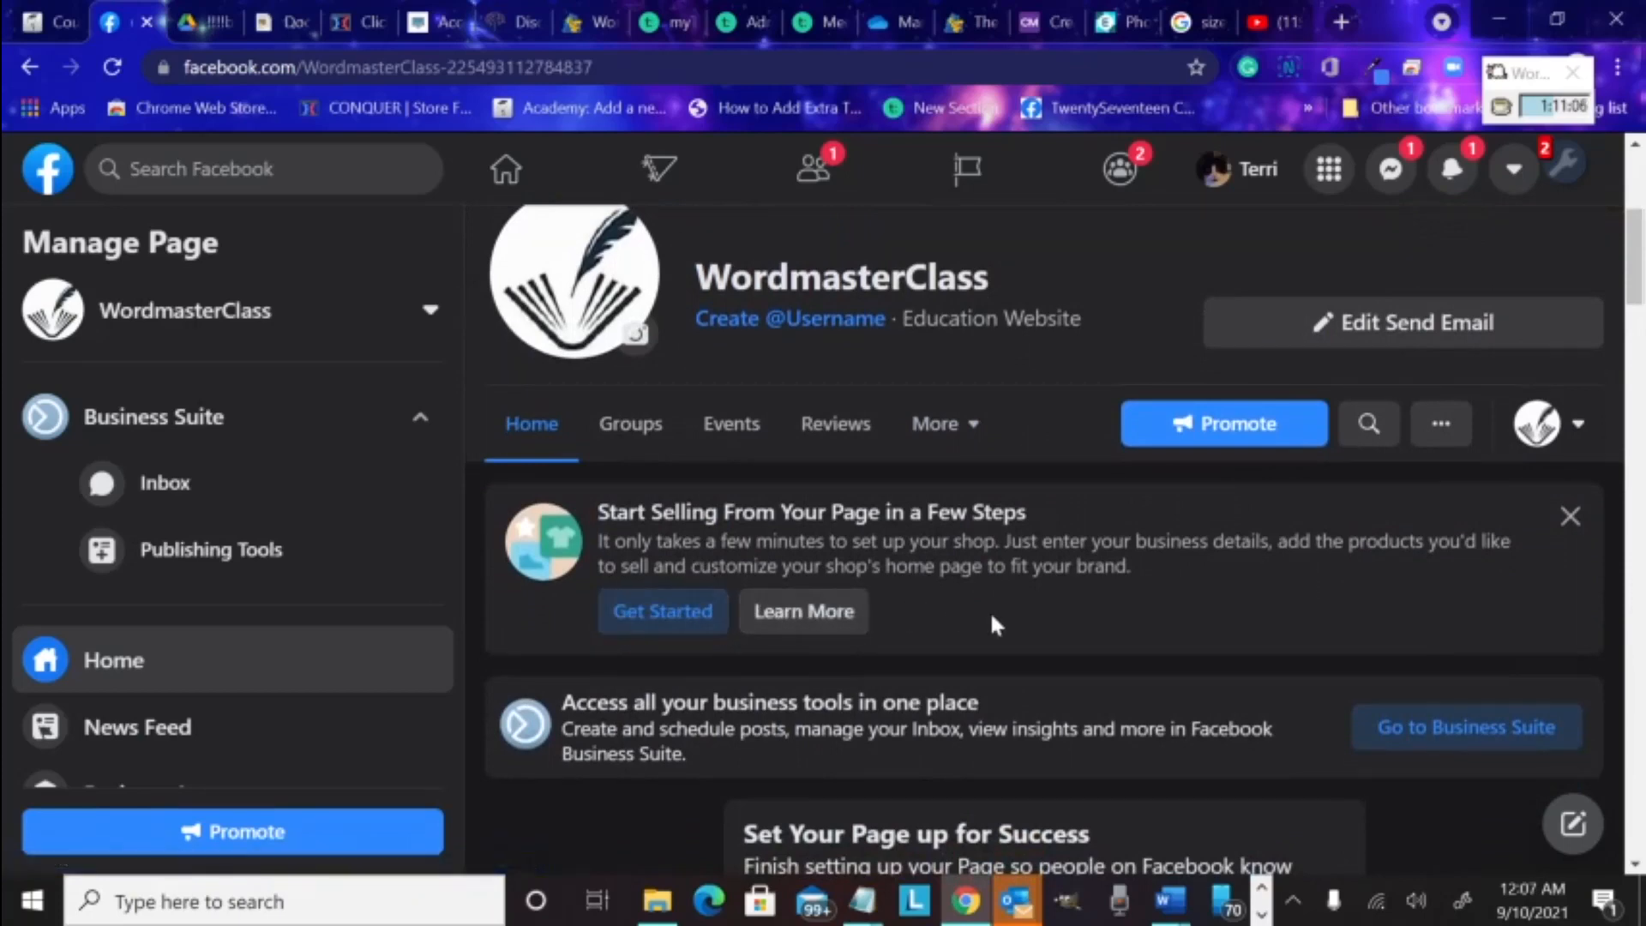
scroll(991, 614, "down", 1)
scroll(989, 610, "down", 2)
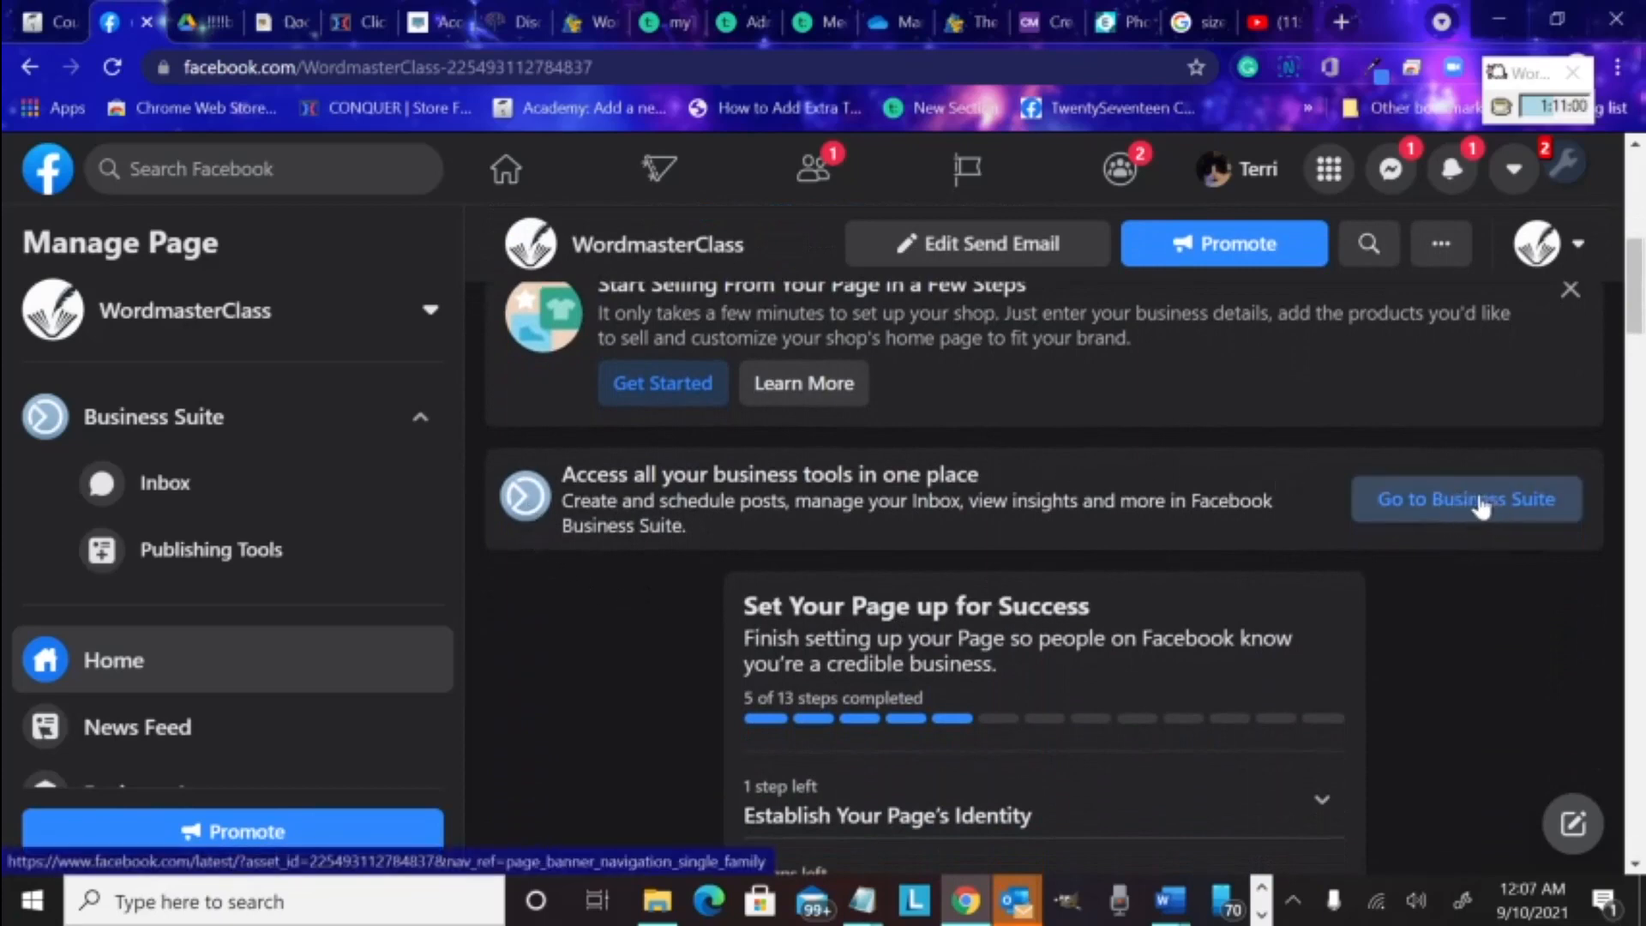
Open Publishing Tools to view WordmasterClass's Posts & Stories list
left_click(217, 558)
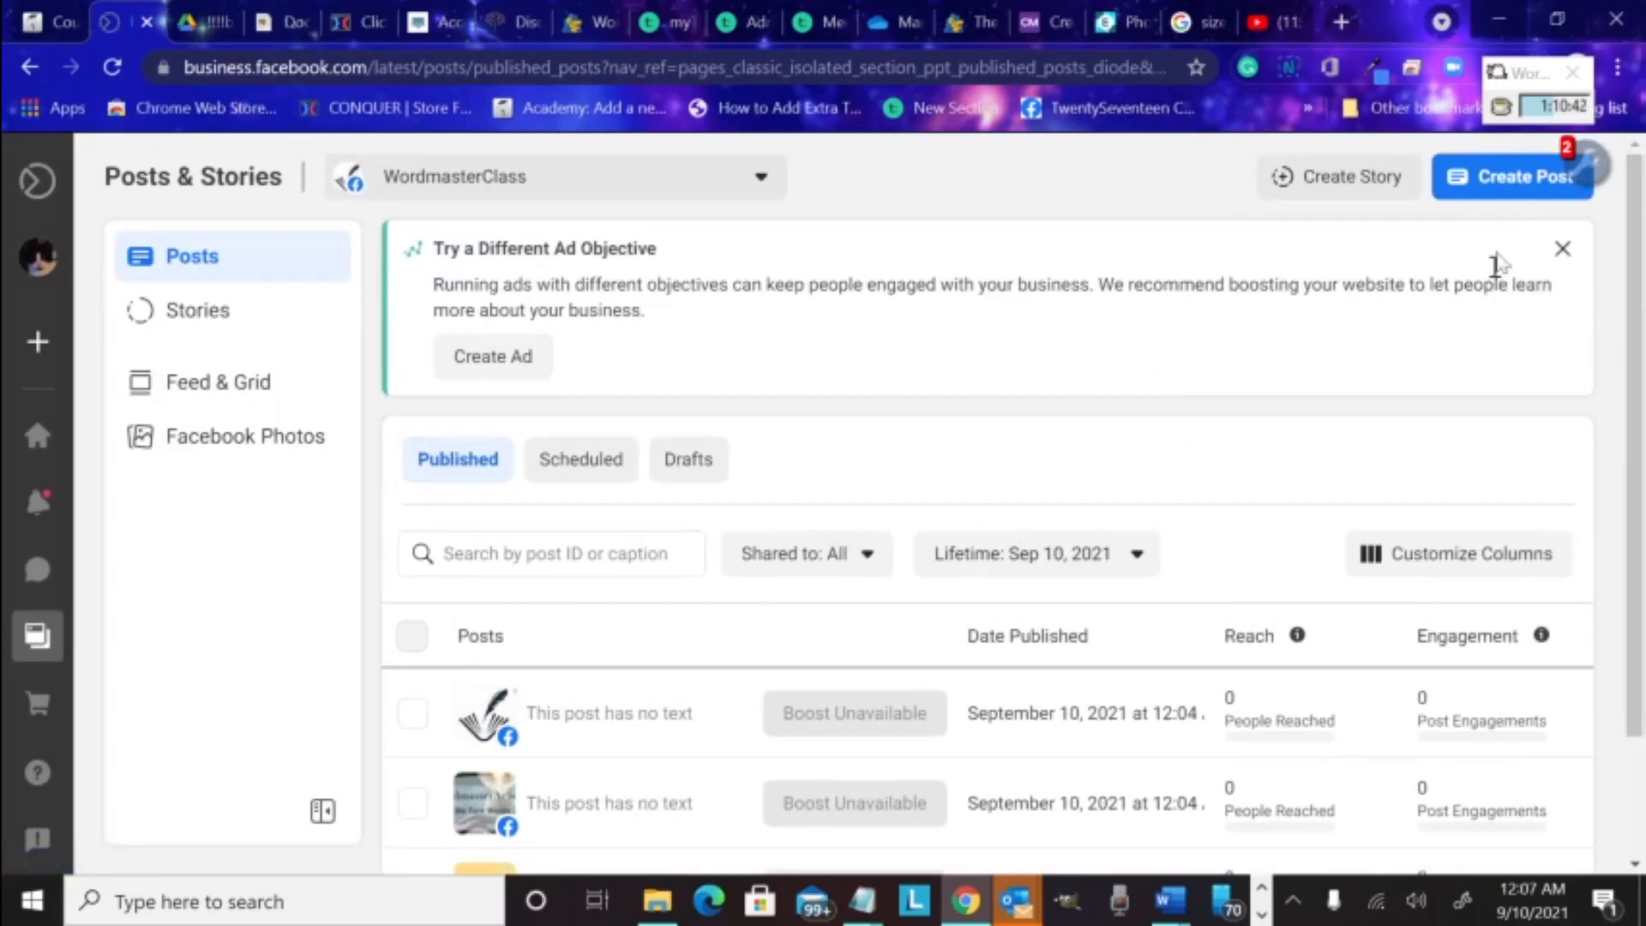
Create a new WordmasterClass post and enter 'This is a test' as its text
left_click(1500, 190)
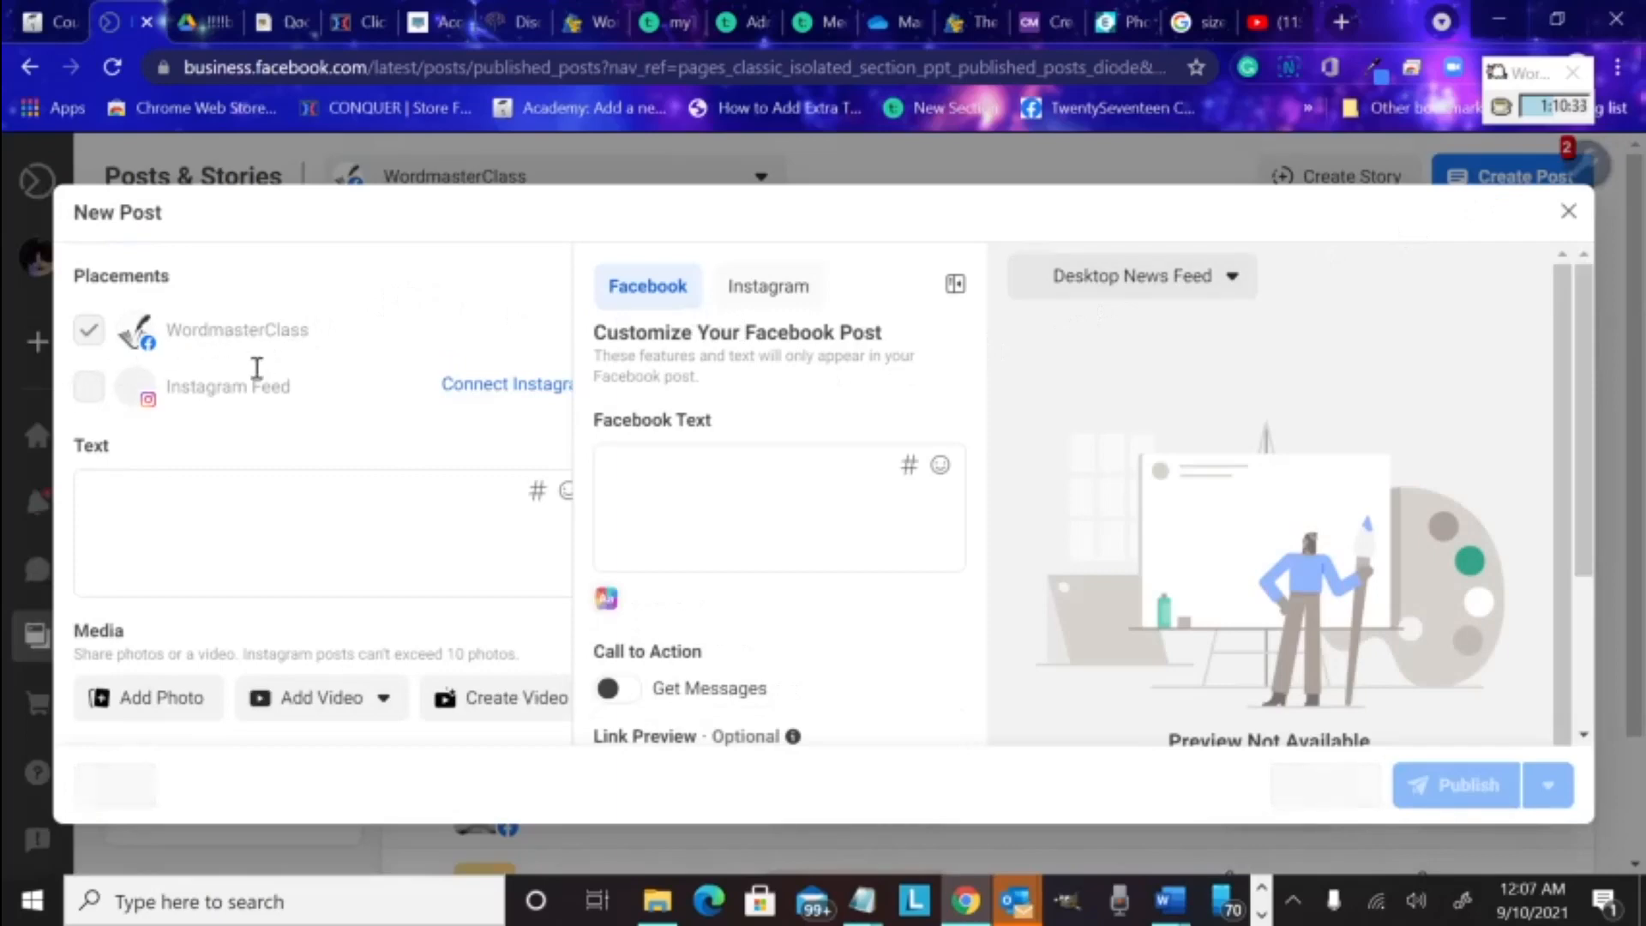
mouse_move(148, 403)
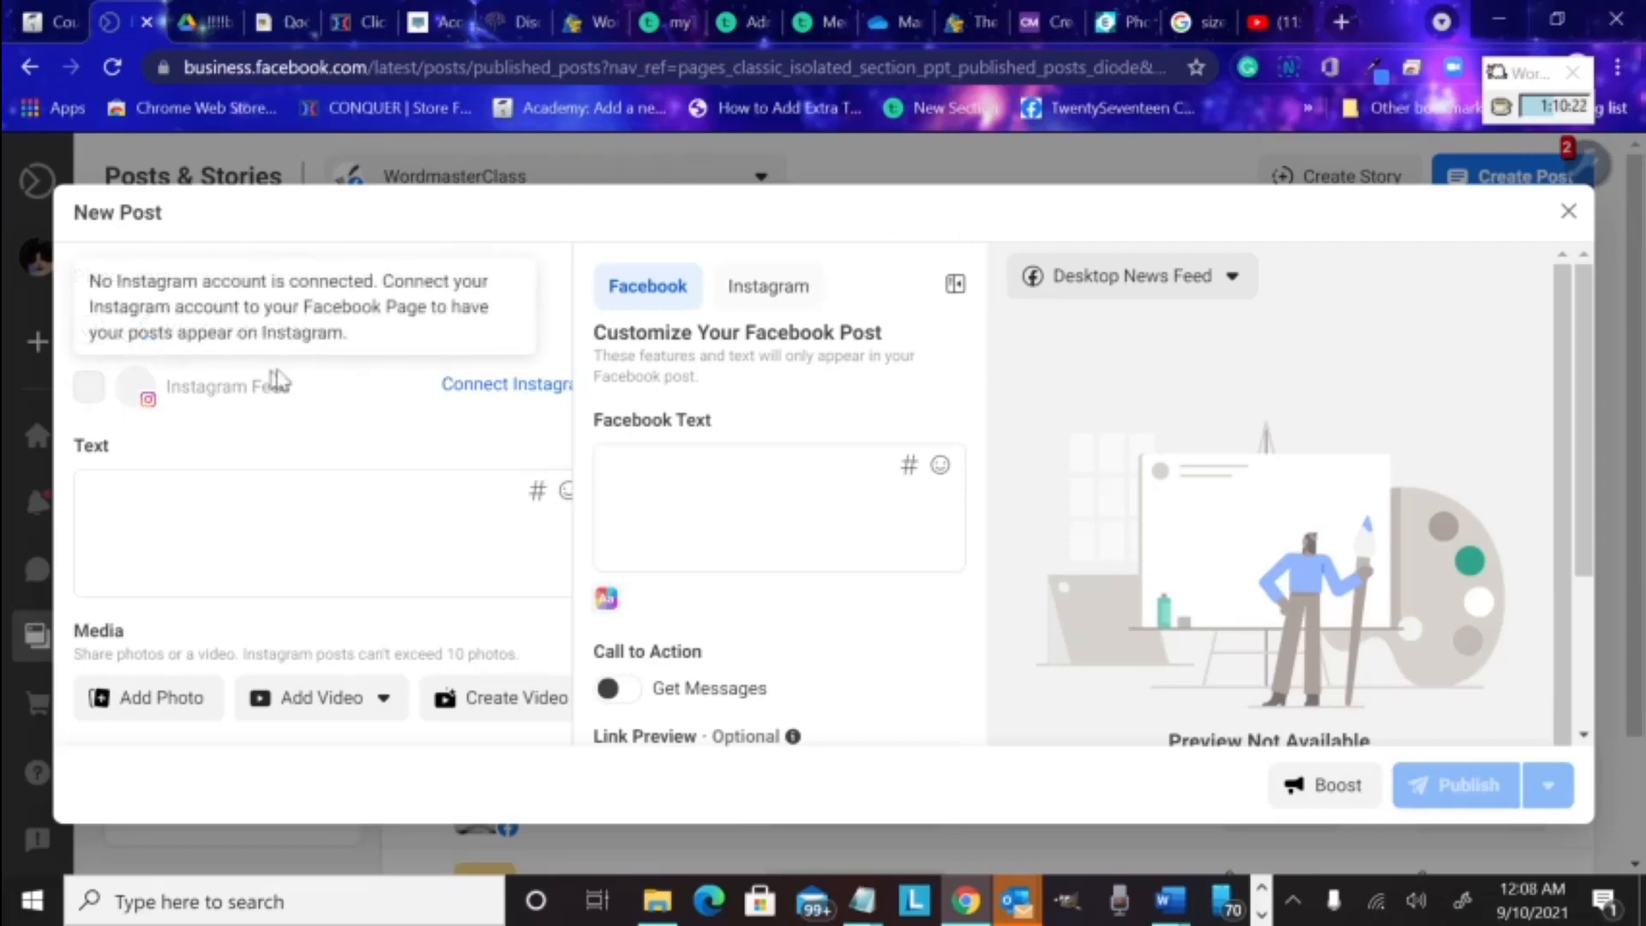
mouse_move(523, 399)
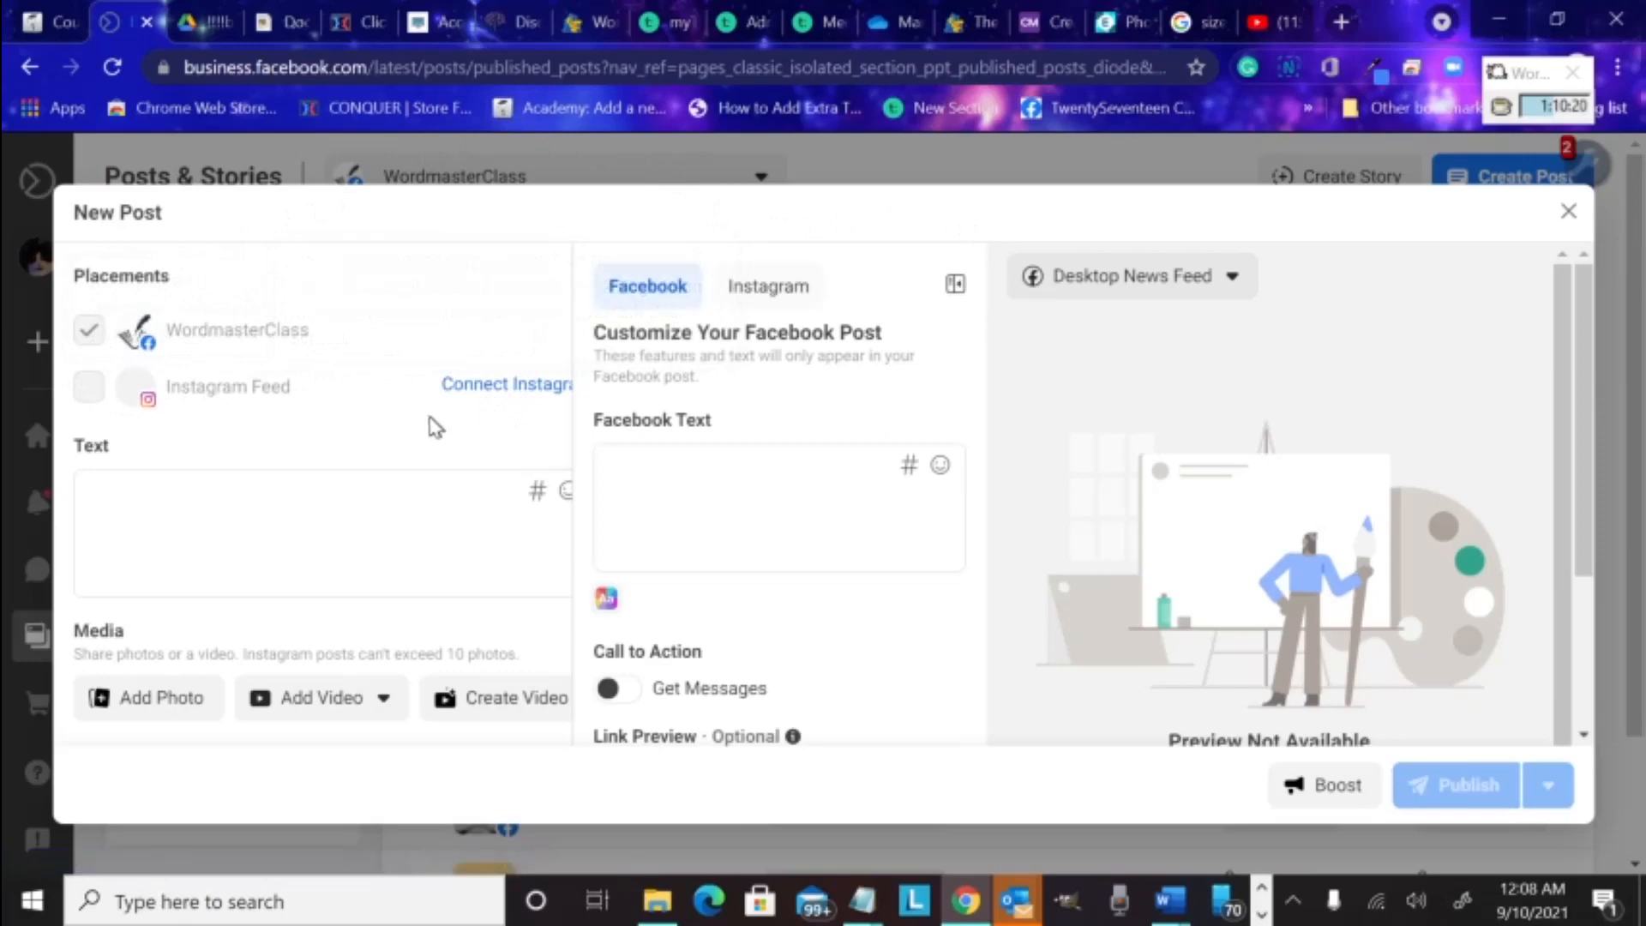
left_click(239, 496)
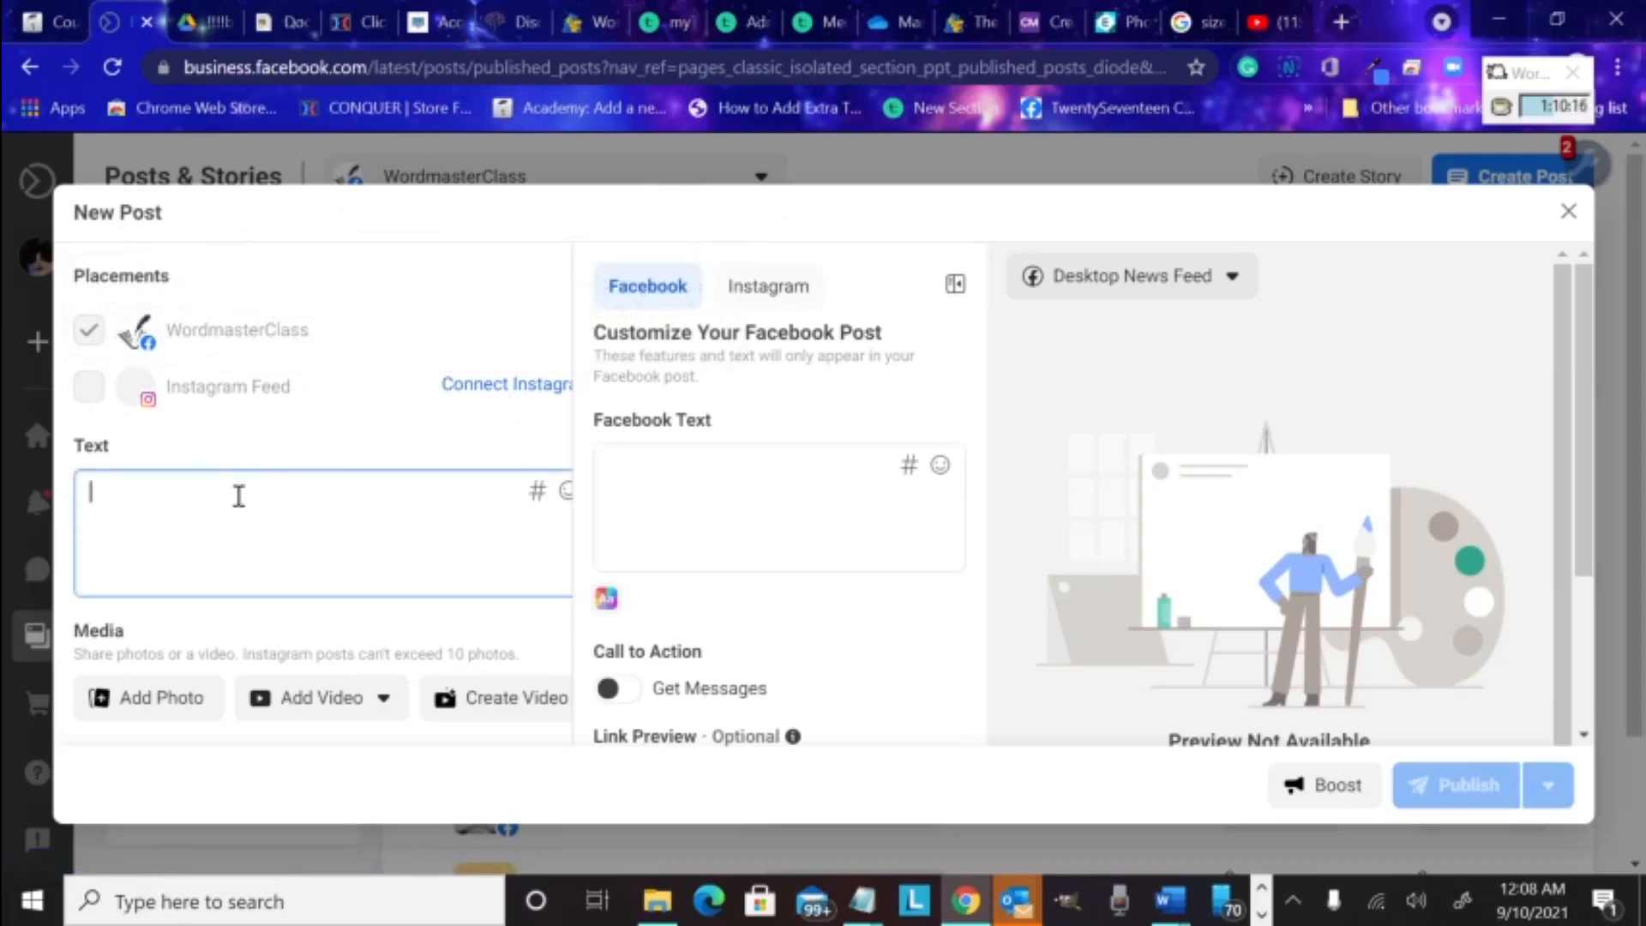
type("This is a test")
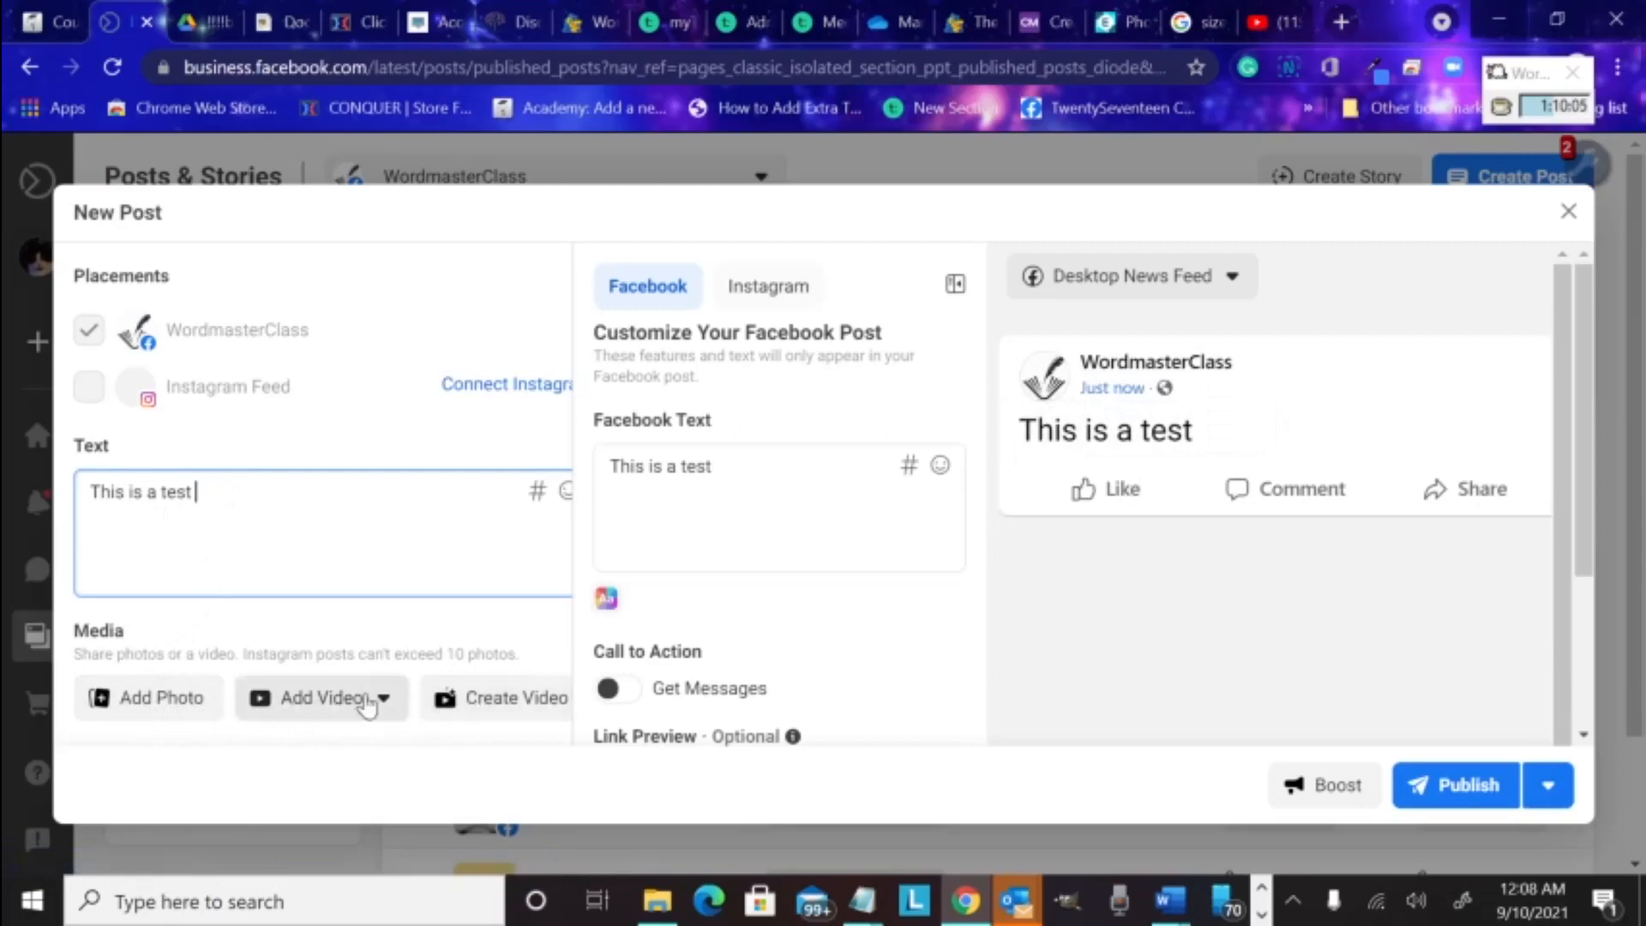
Add the 'defense cover' image from Pictures > book memes as the post's photo
left_click(177, 704)
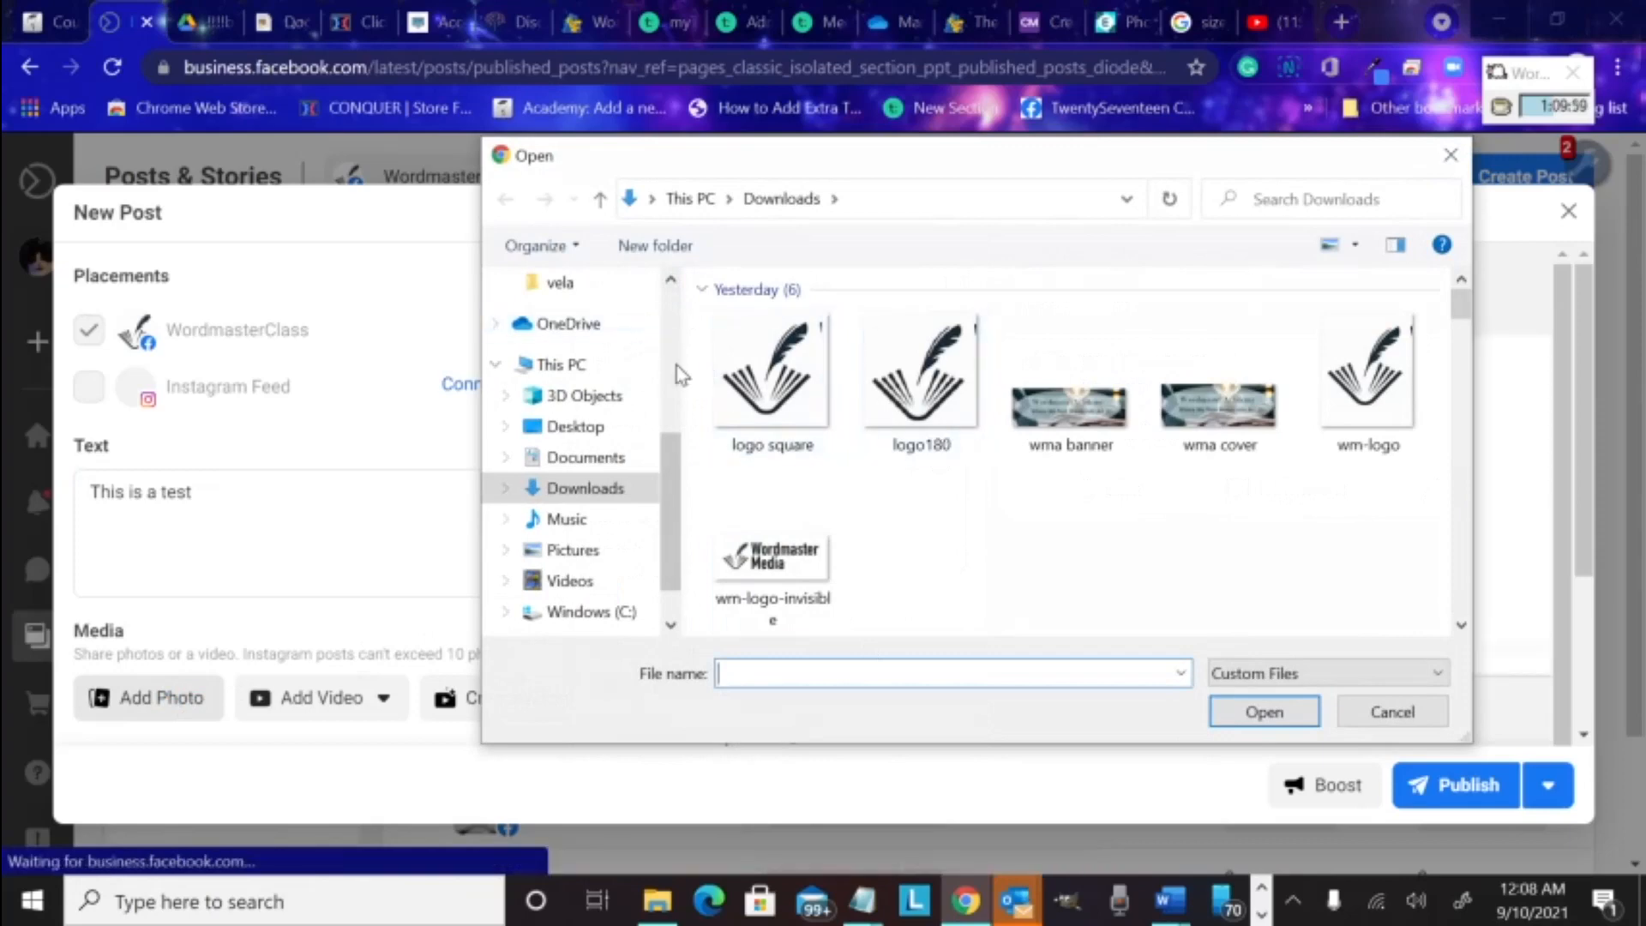
left_click(573, 553)
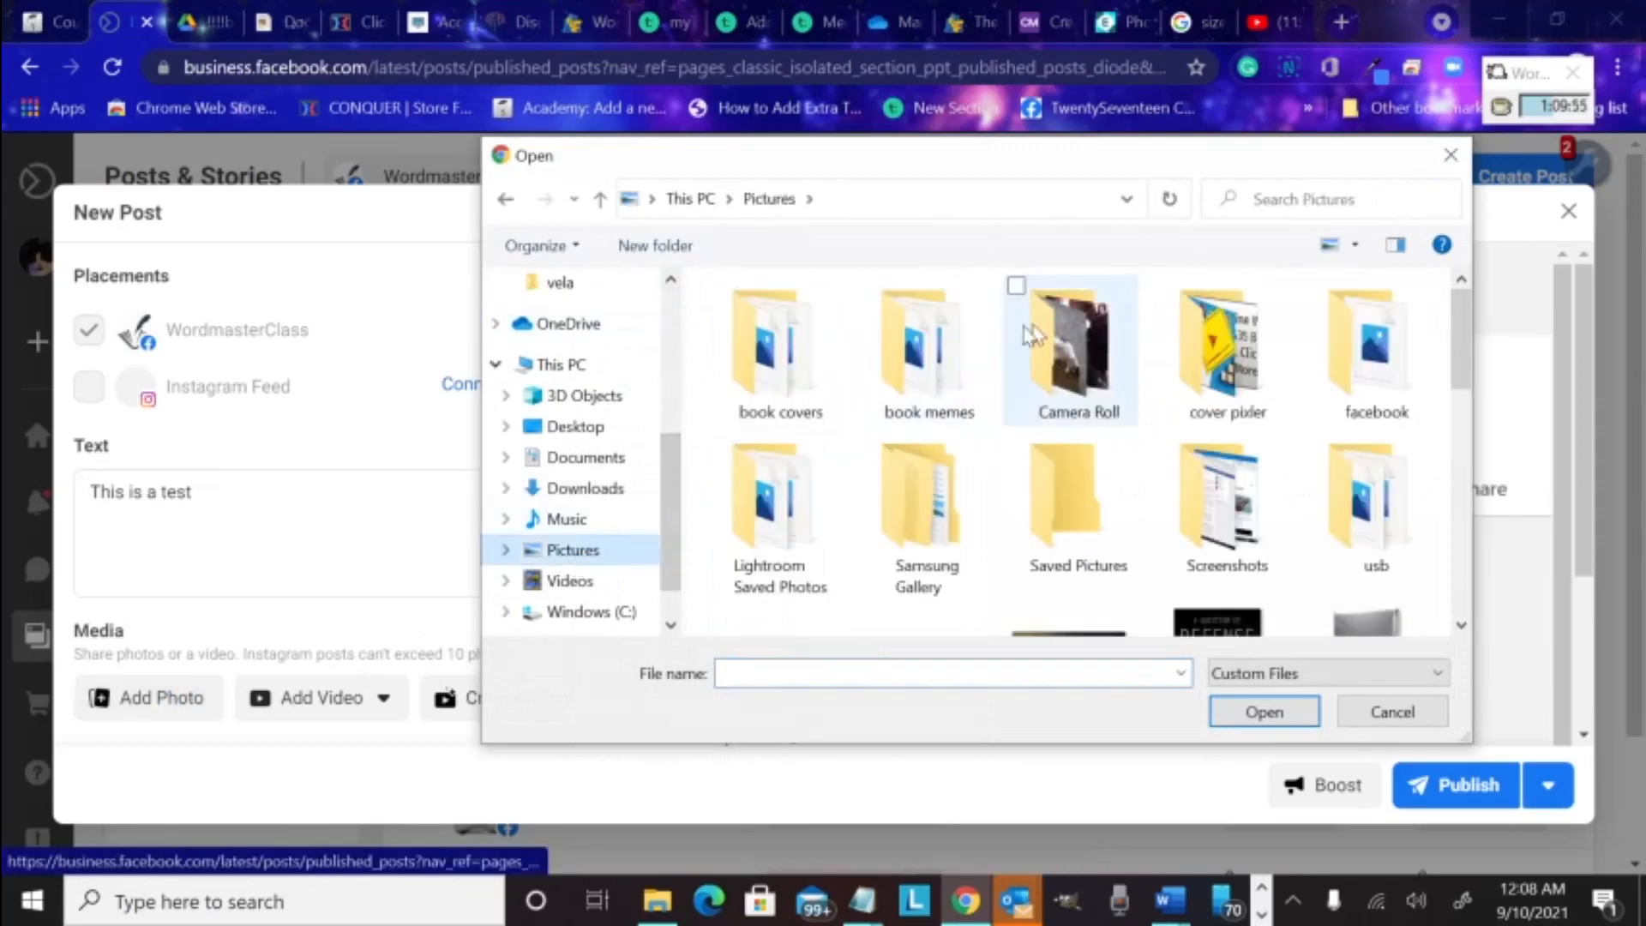
double_click(925, 358)
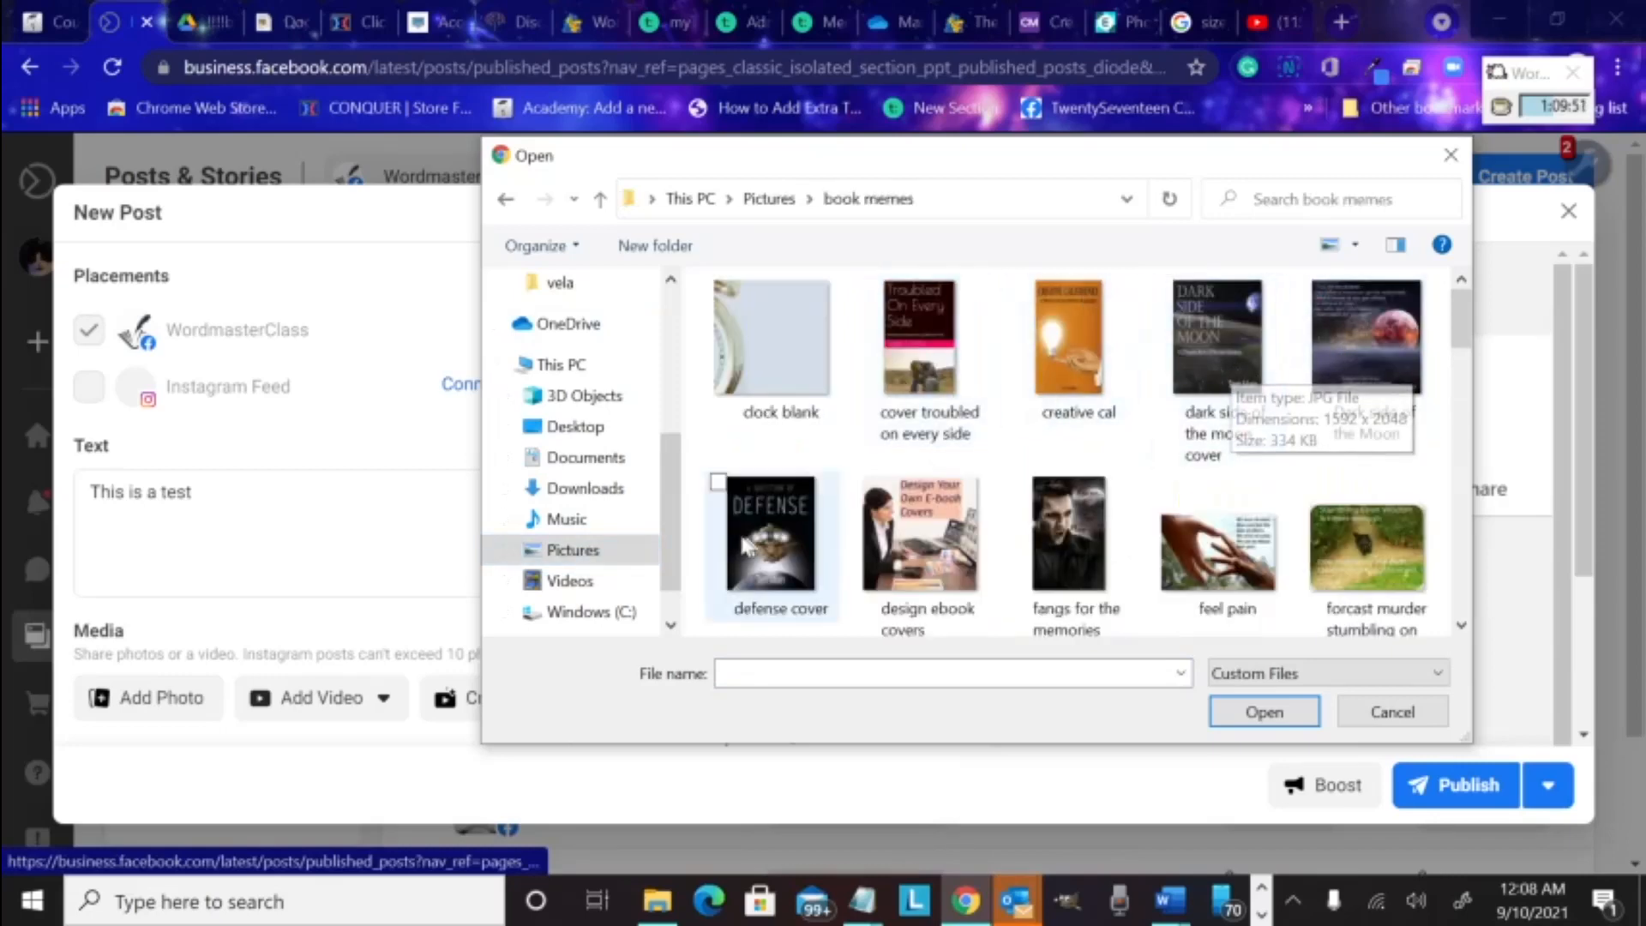
left_click(799, 549)
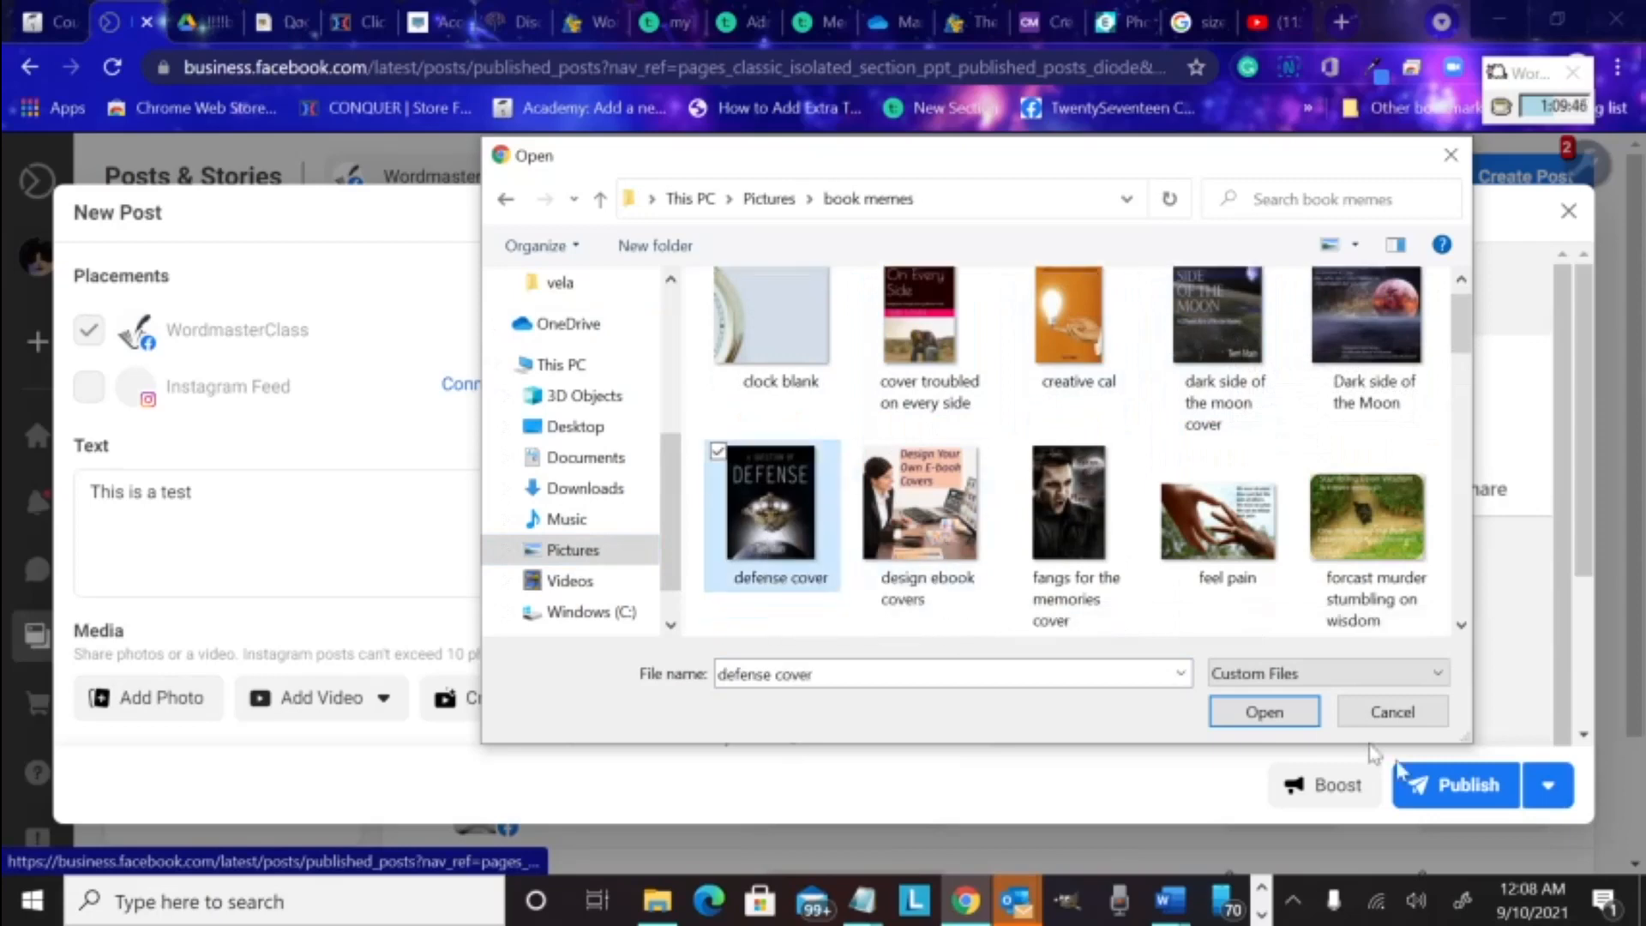
left_click(1277, 723)
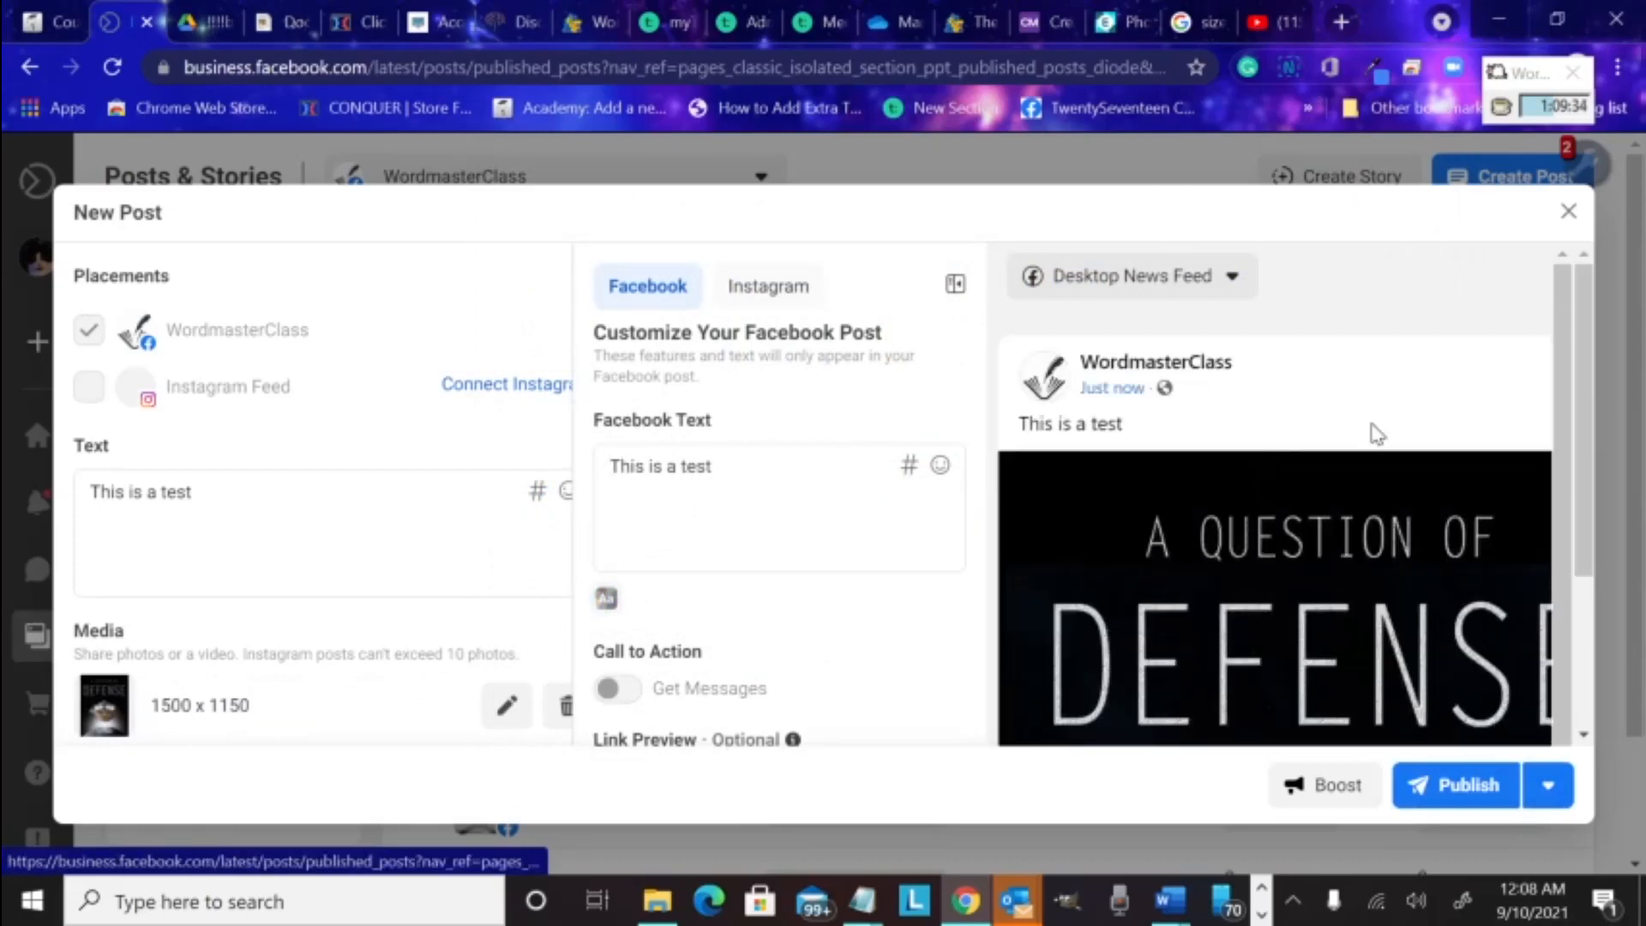
Switch the post preview to Mobile News Feed
scroll(1373, 429, "down", 1)
scroll(1374, 433, "up", 1)
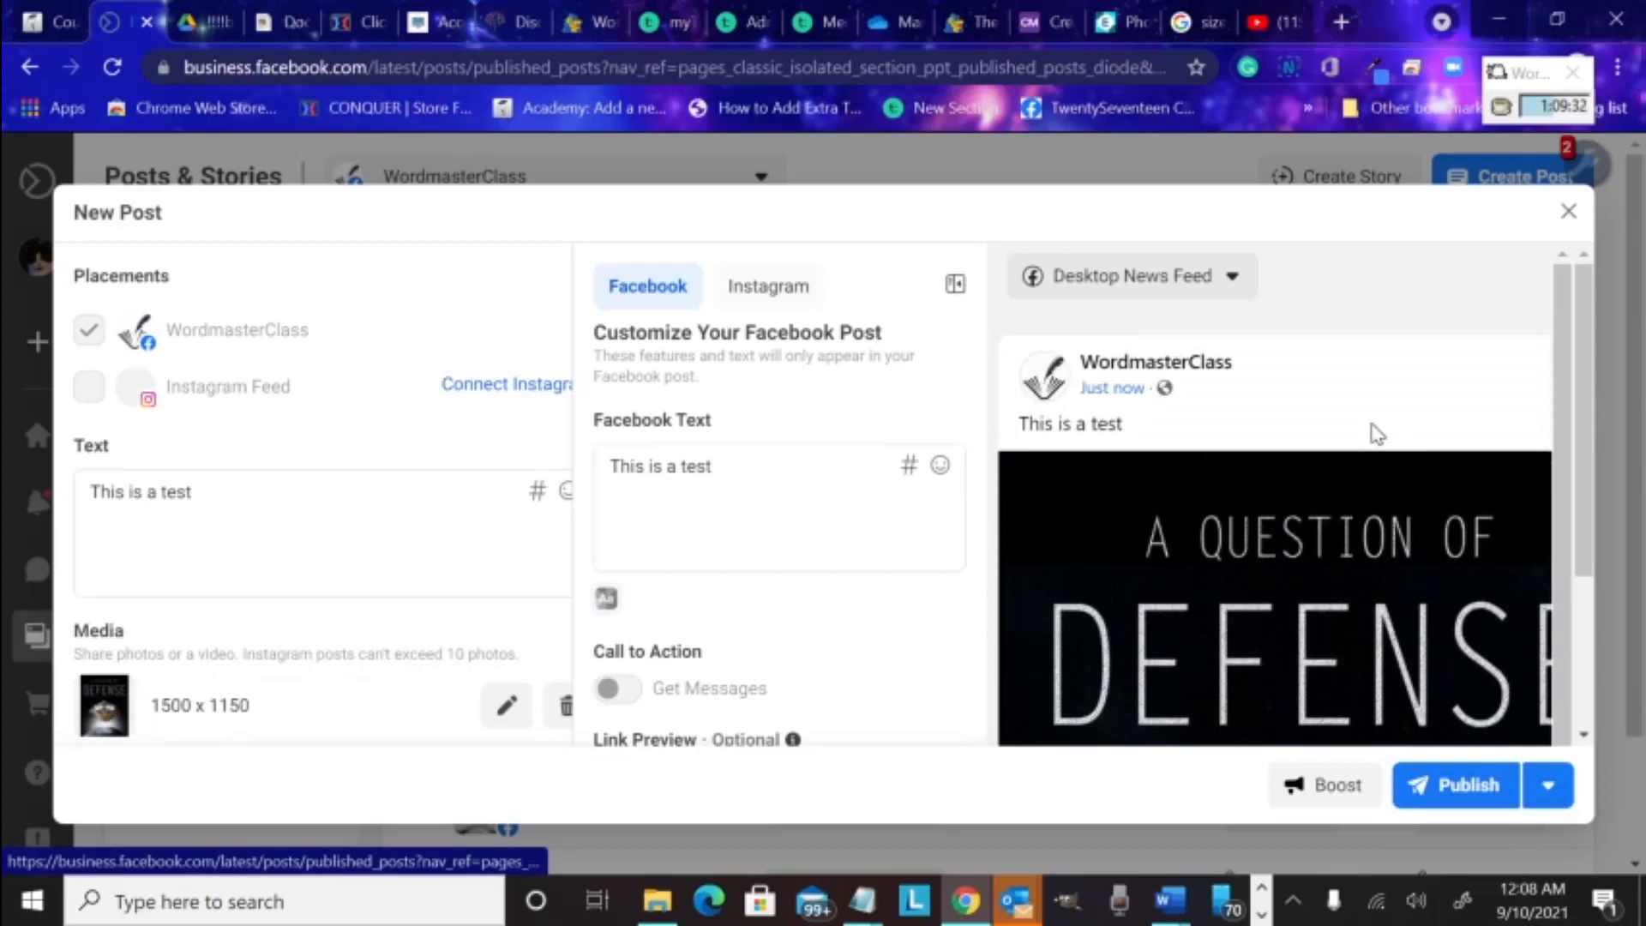
left_click(1234, 277)
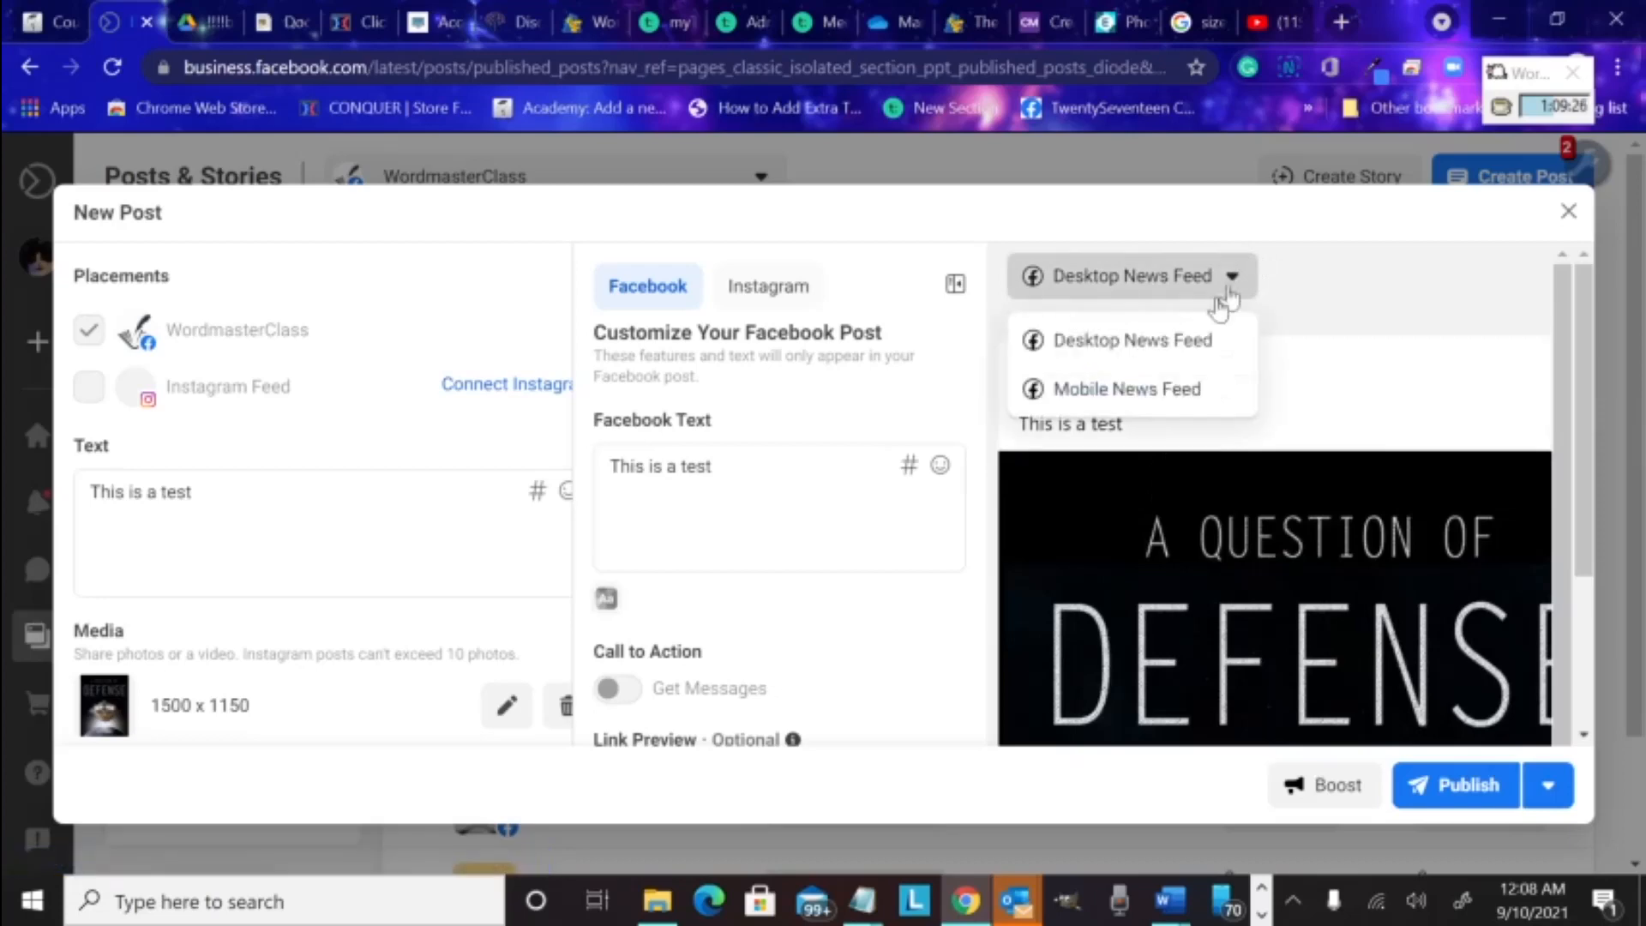
left_click(1151, 391)
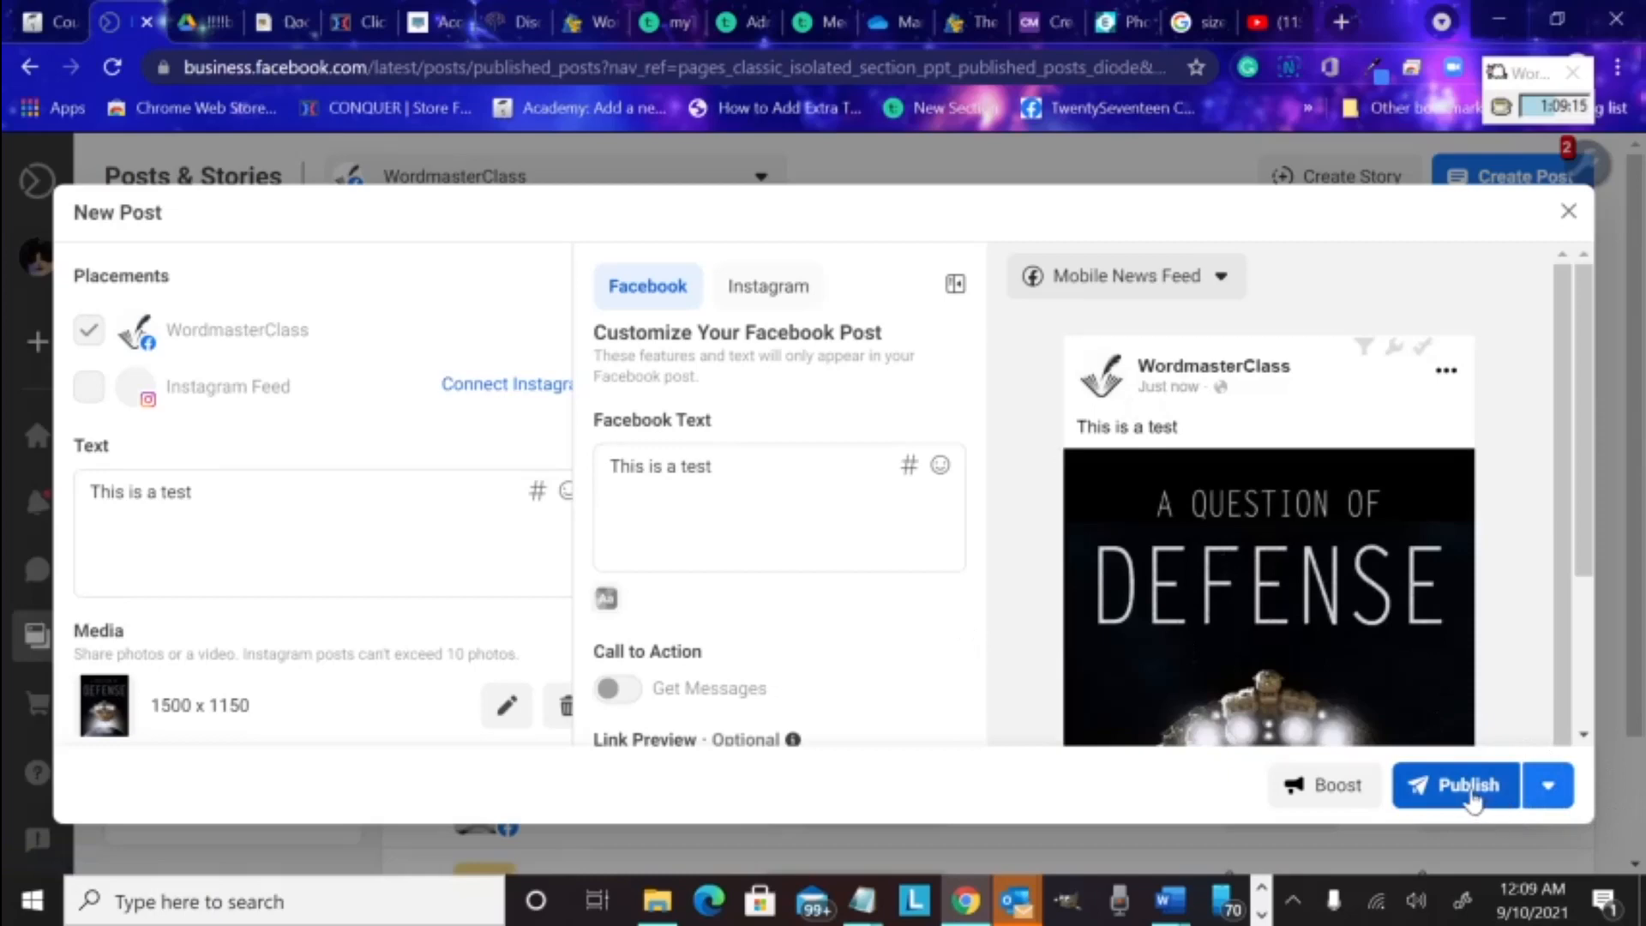
Choose Schedule Post from the publishing options beside Publish
left_click(1548, 791)
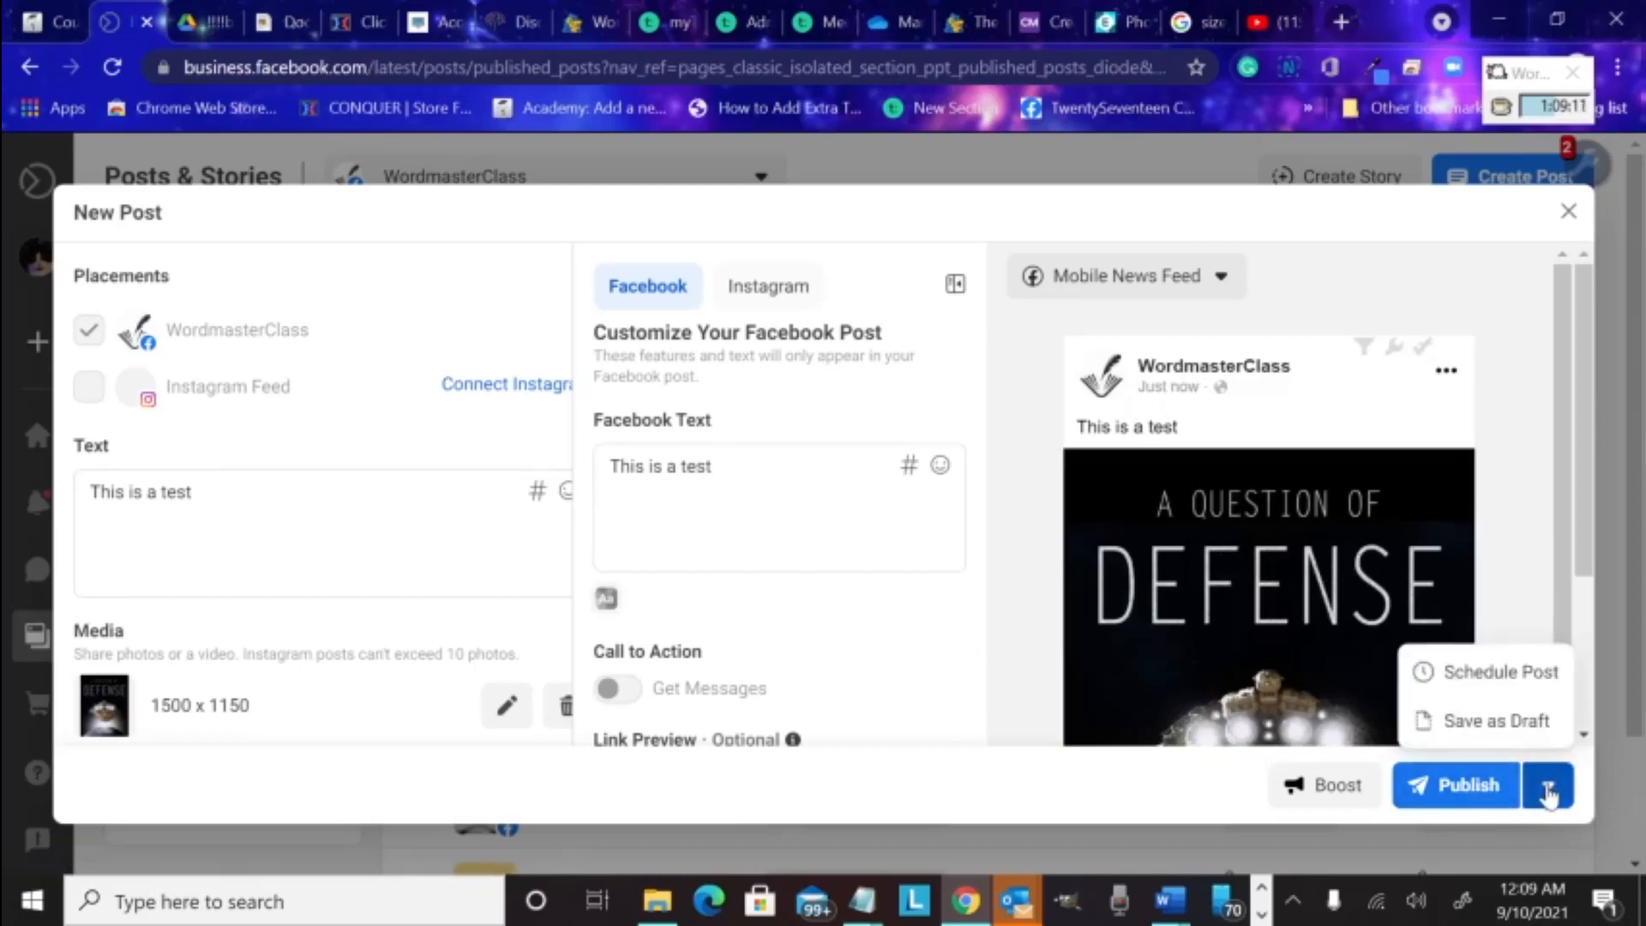
left_click(1547, 790)
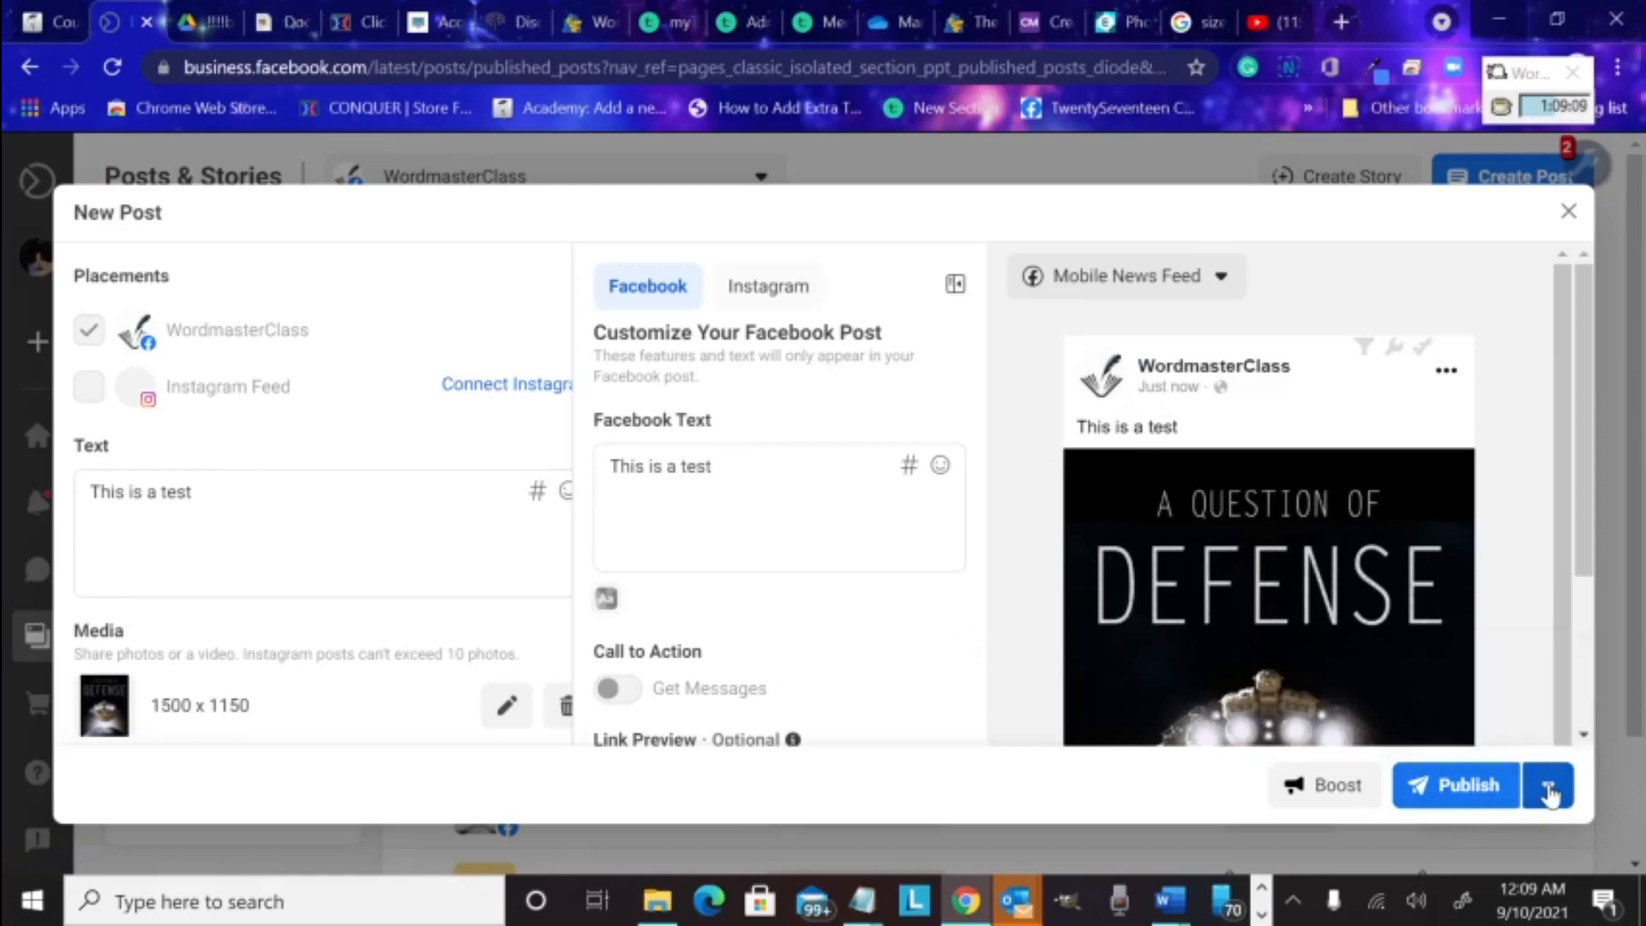
left_click(1550, 793)
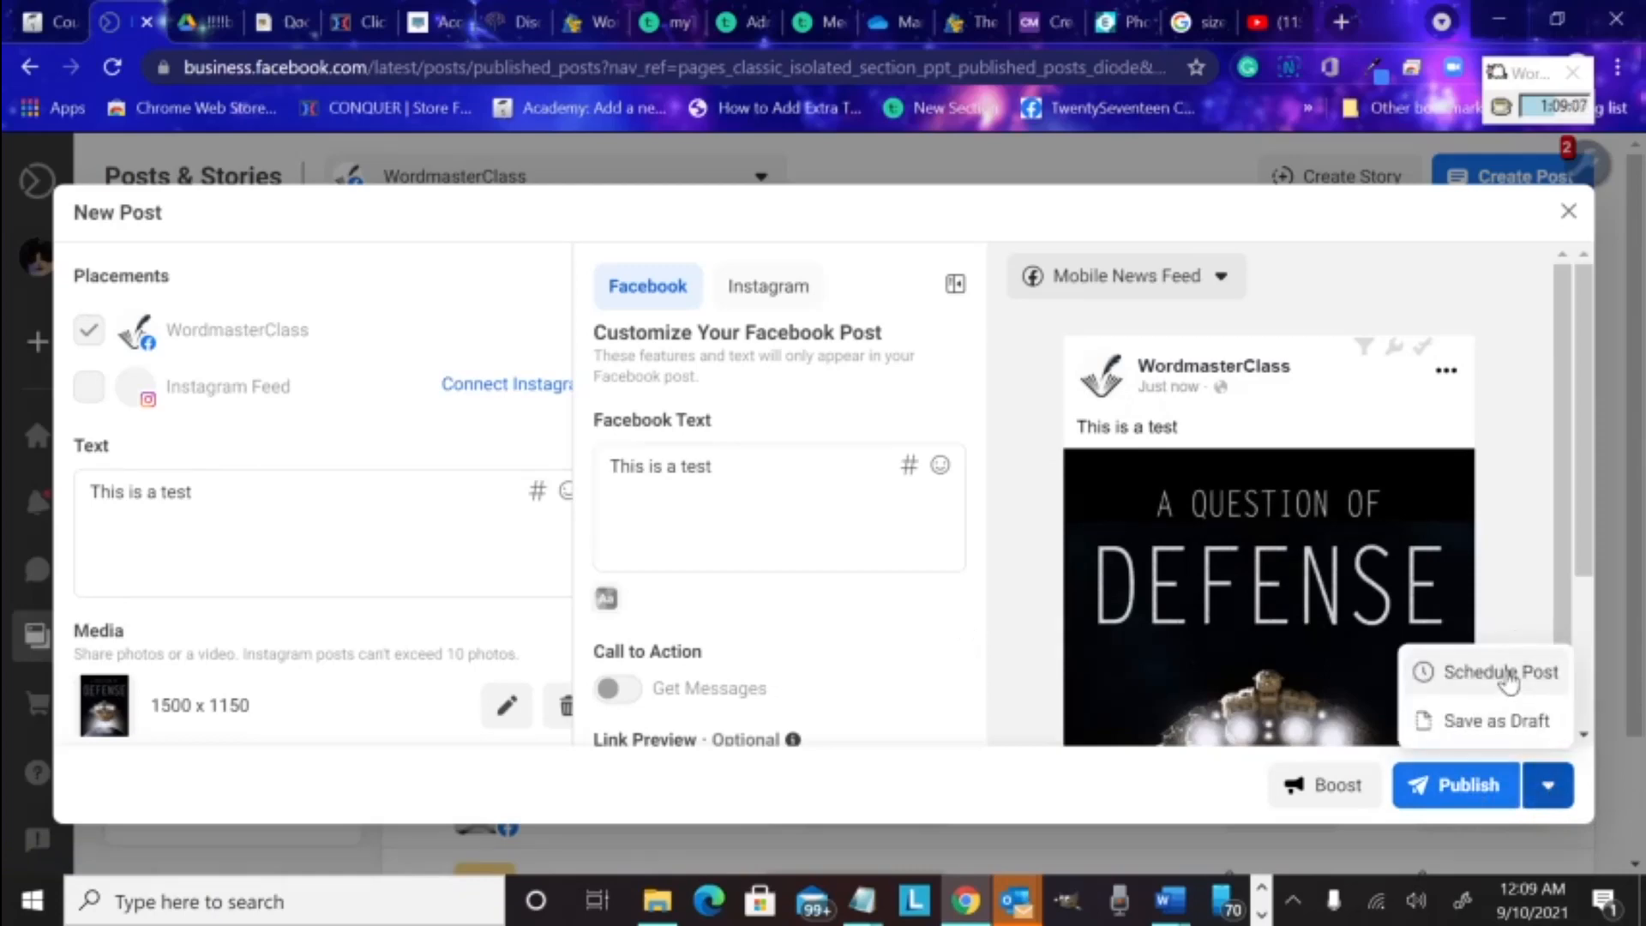
left_click(1502, 673)
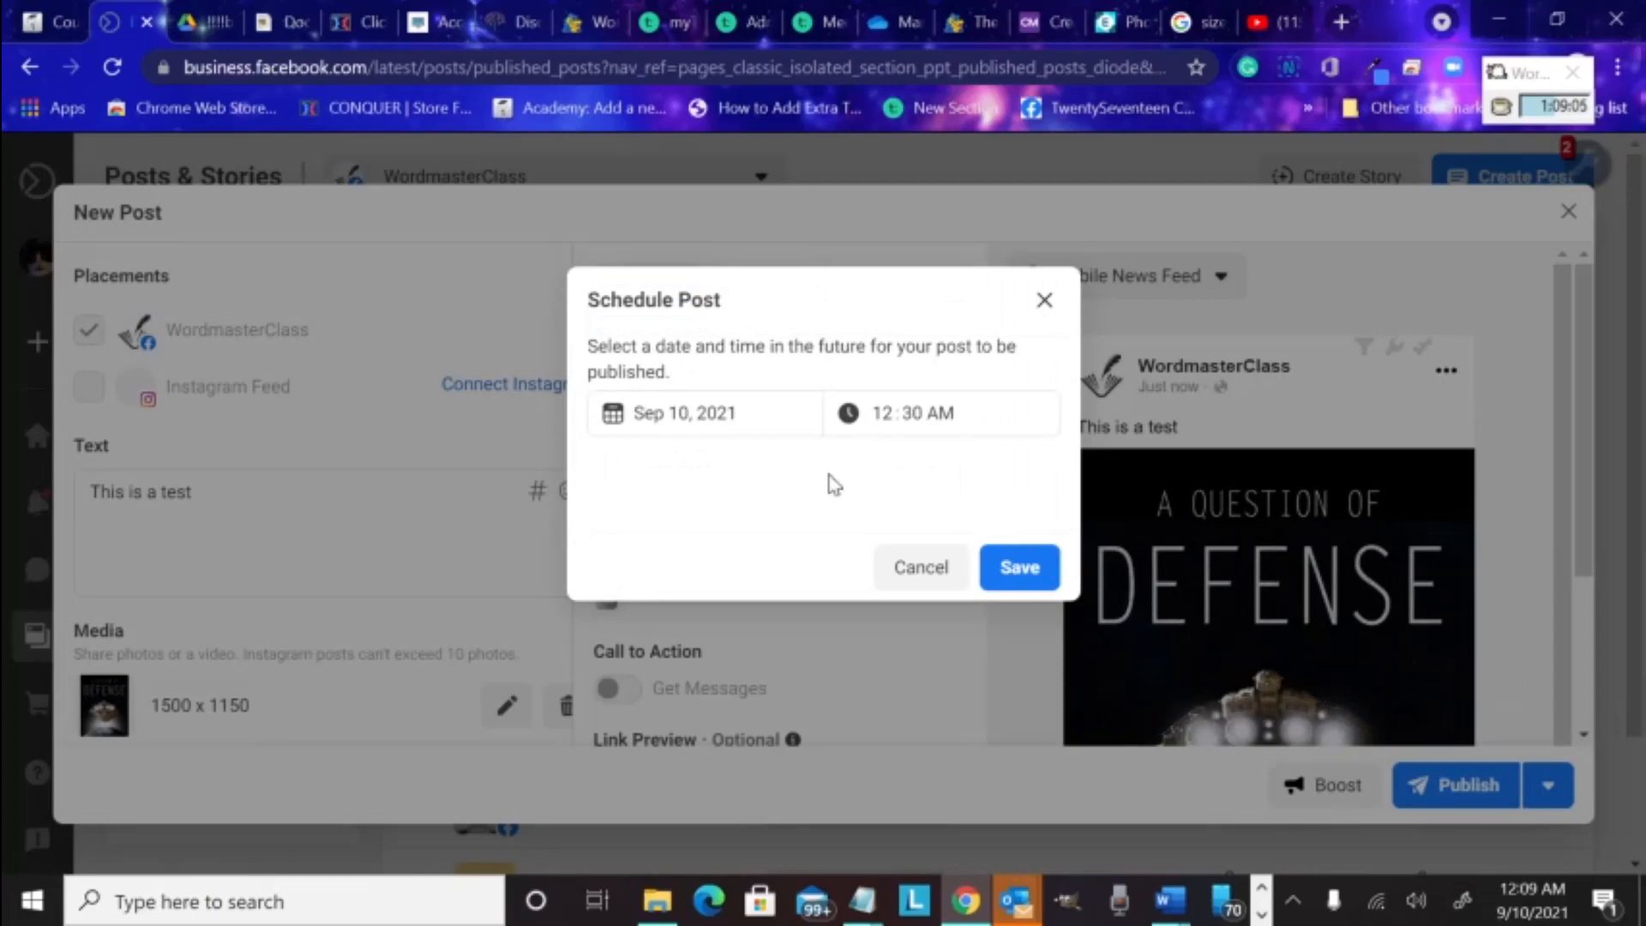
Set the post's schedule to September 13, 2021 at 12:30 PM and save it
left_click(761, 416)
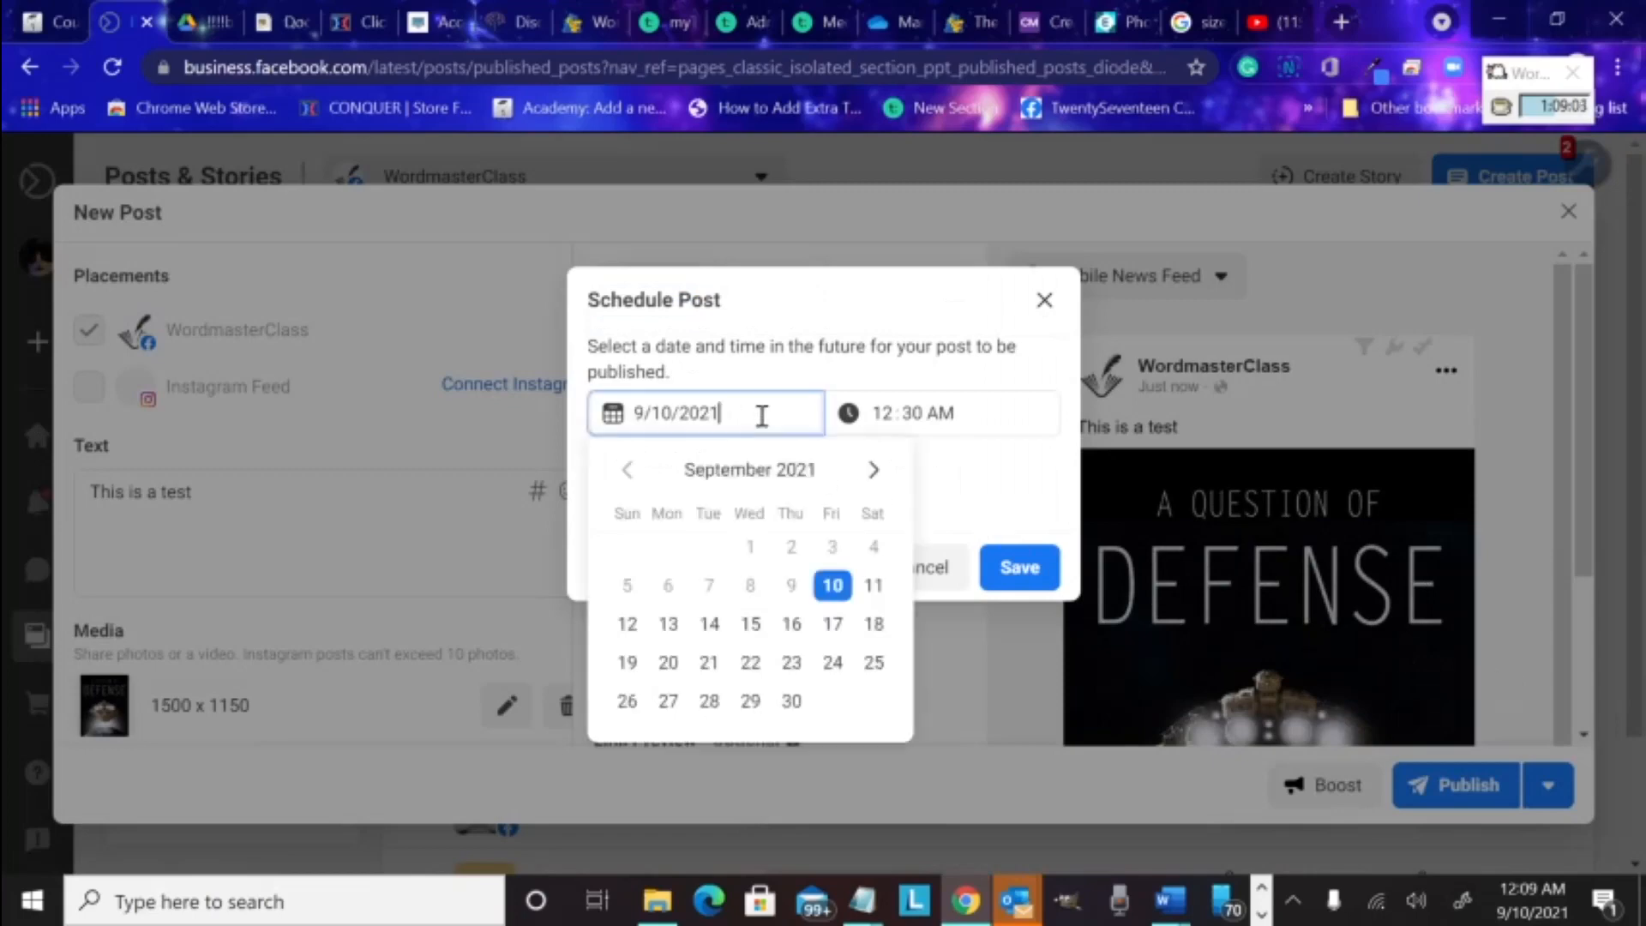
left_click(669, 625)
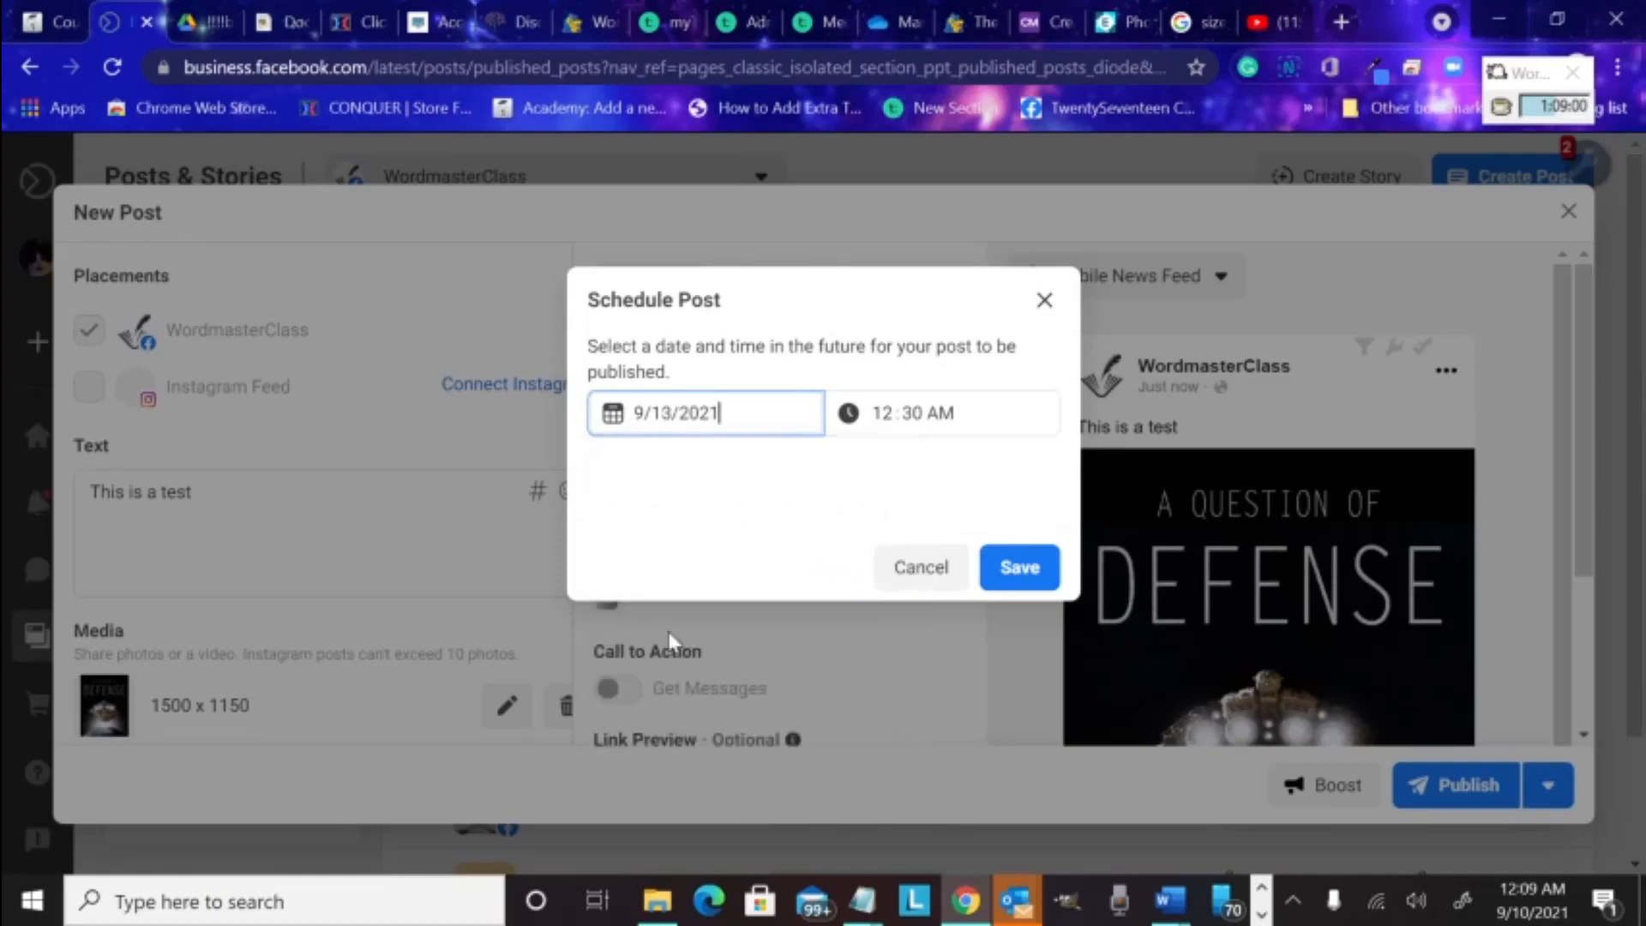
left_click(979, 411)
left_click(938, 411)
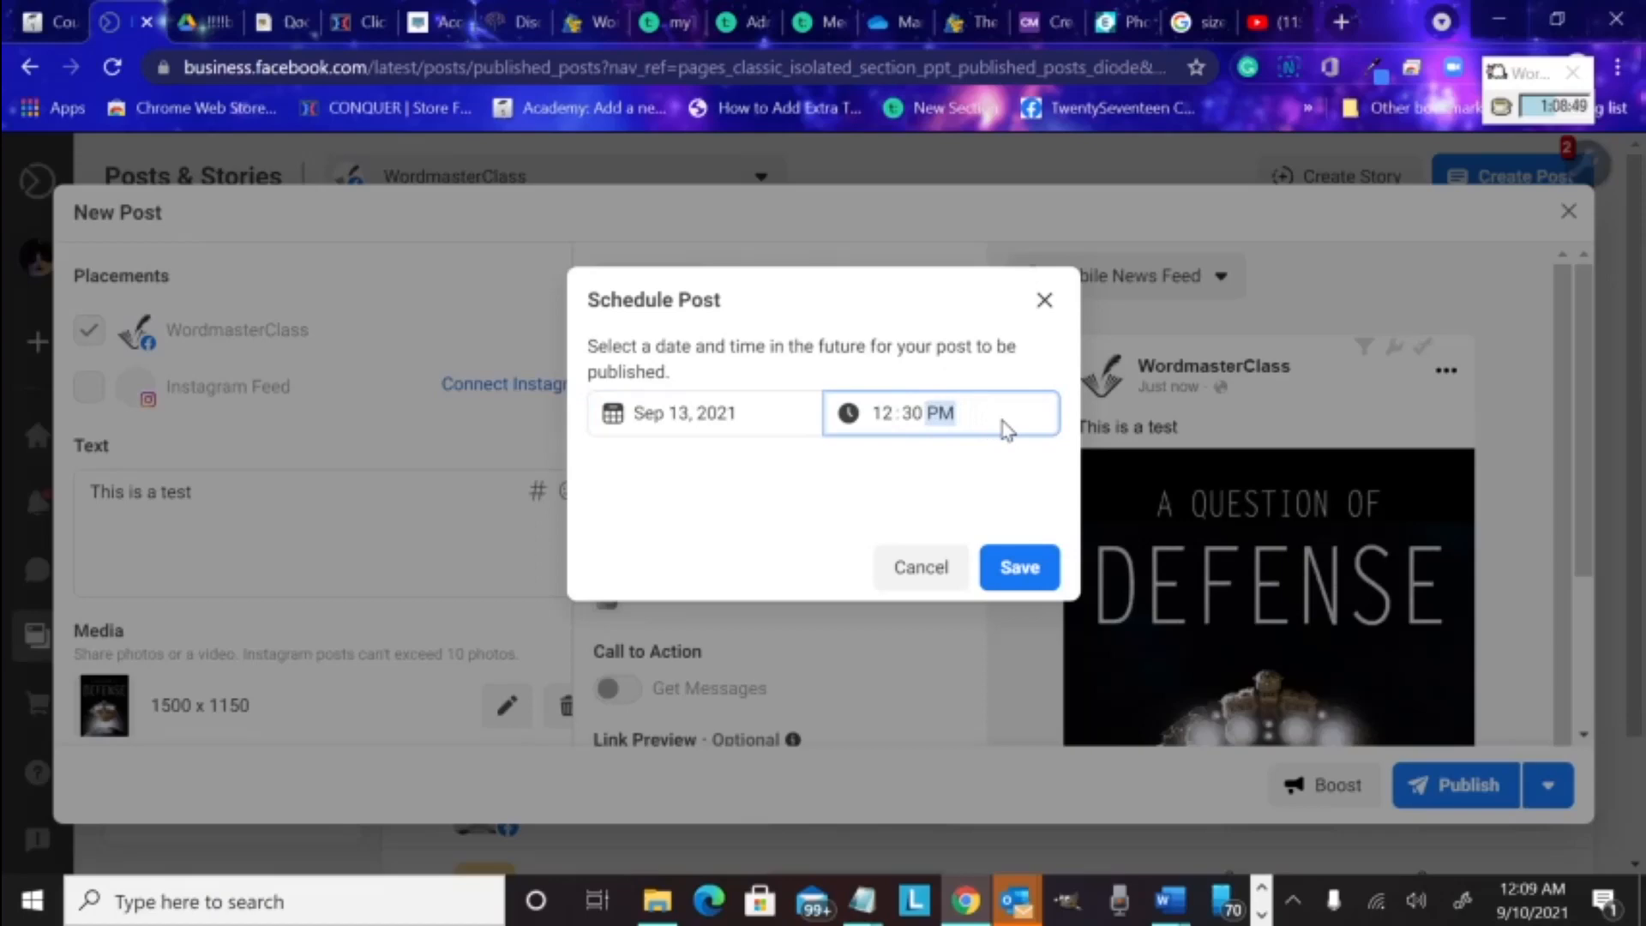
left_click(1020, 572)
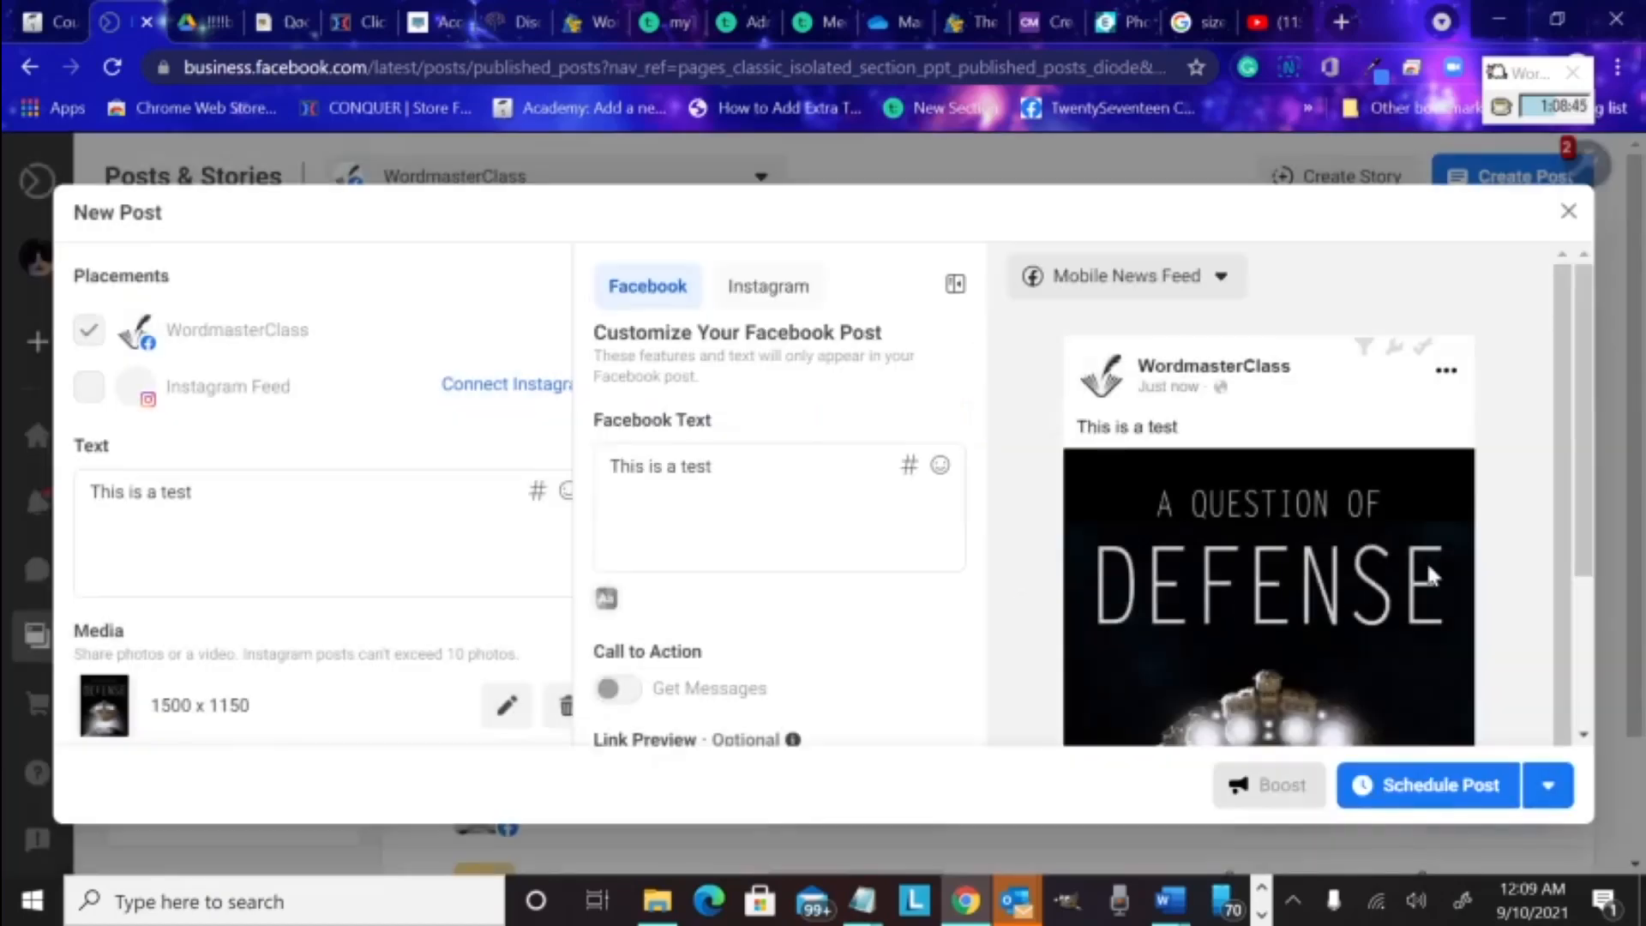
scroll(1428, 574, "down", 2)
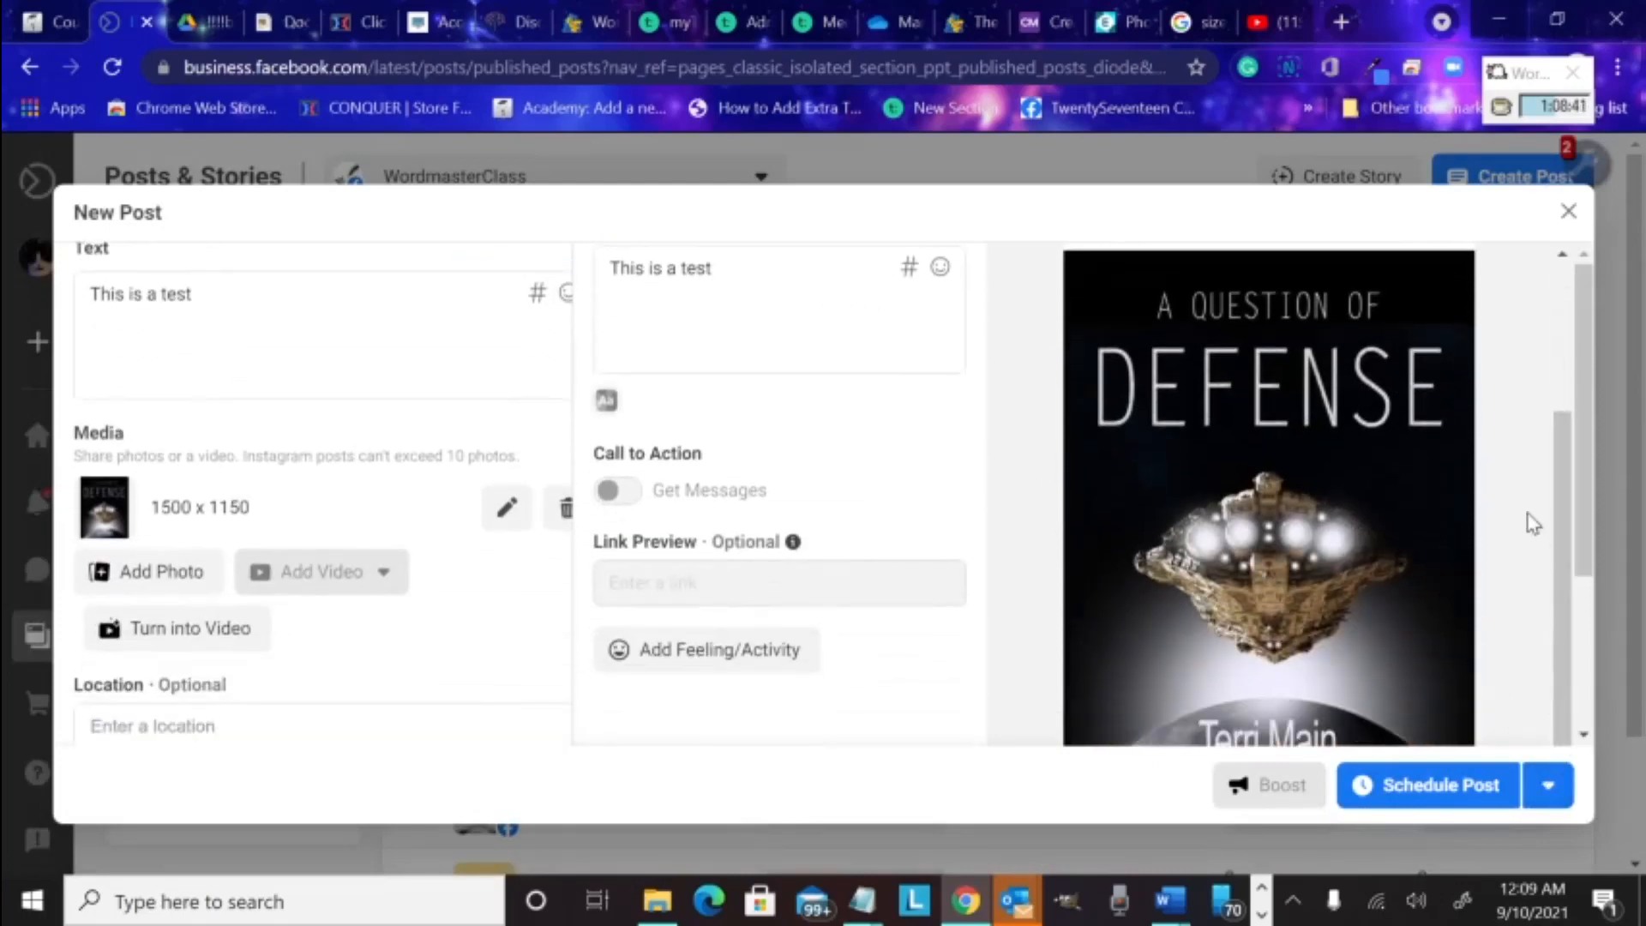
scroll(1534, 524, "up", 3)
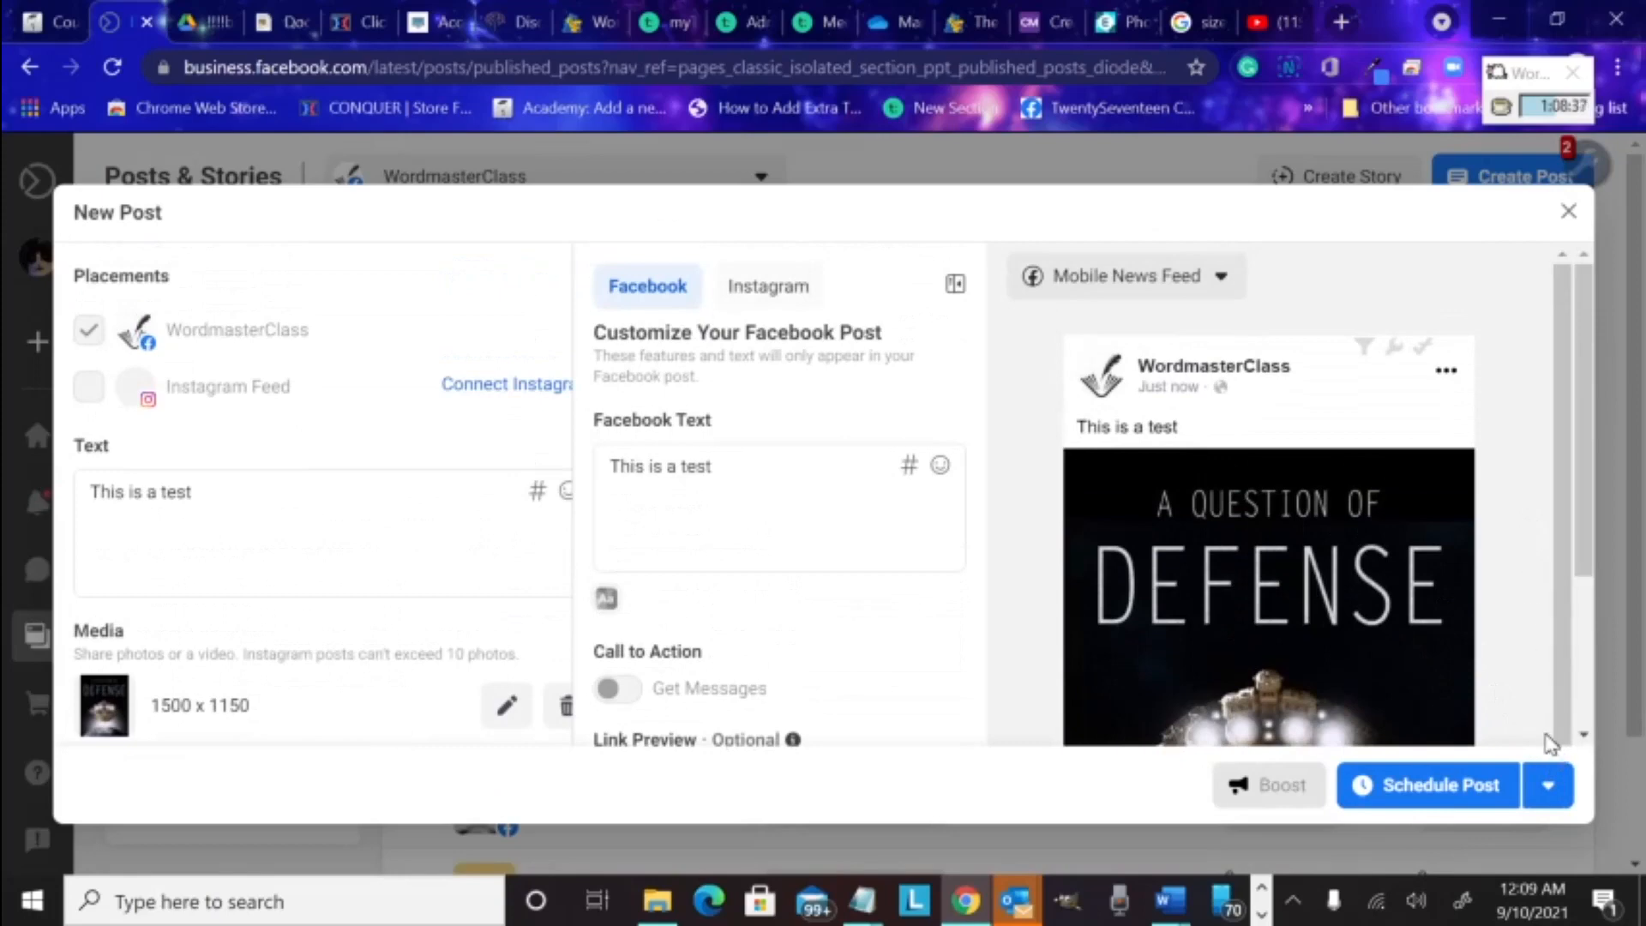
left_click(1545, 786)
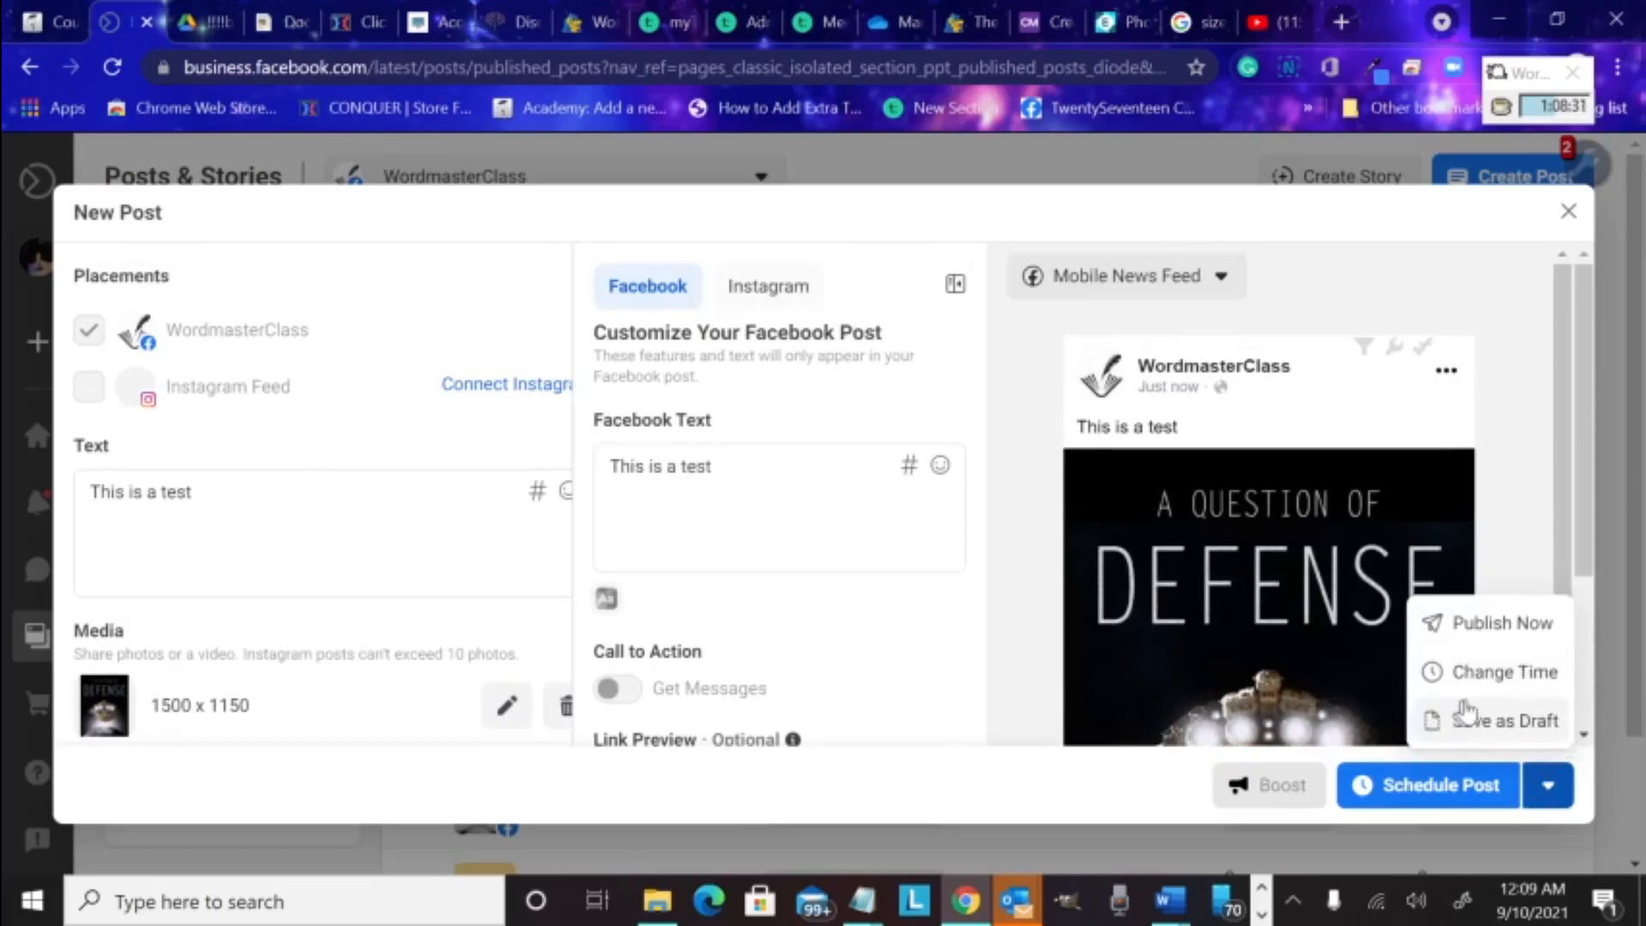
left_click(1496, 677)
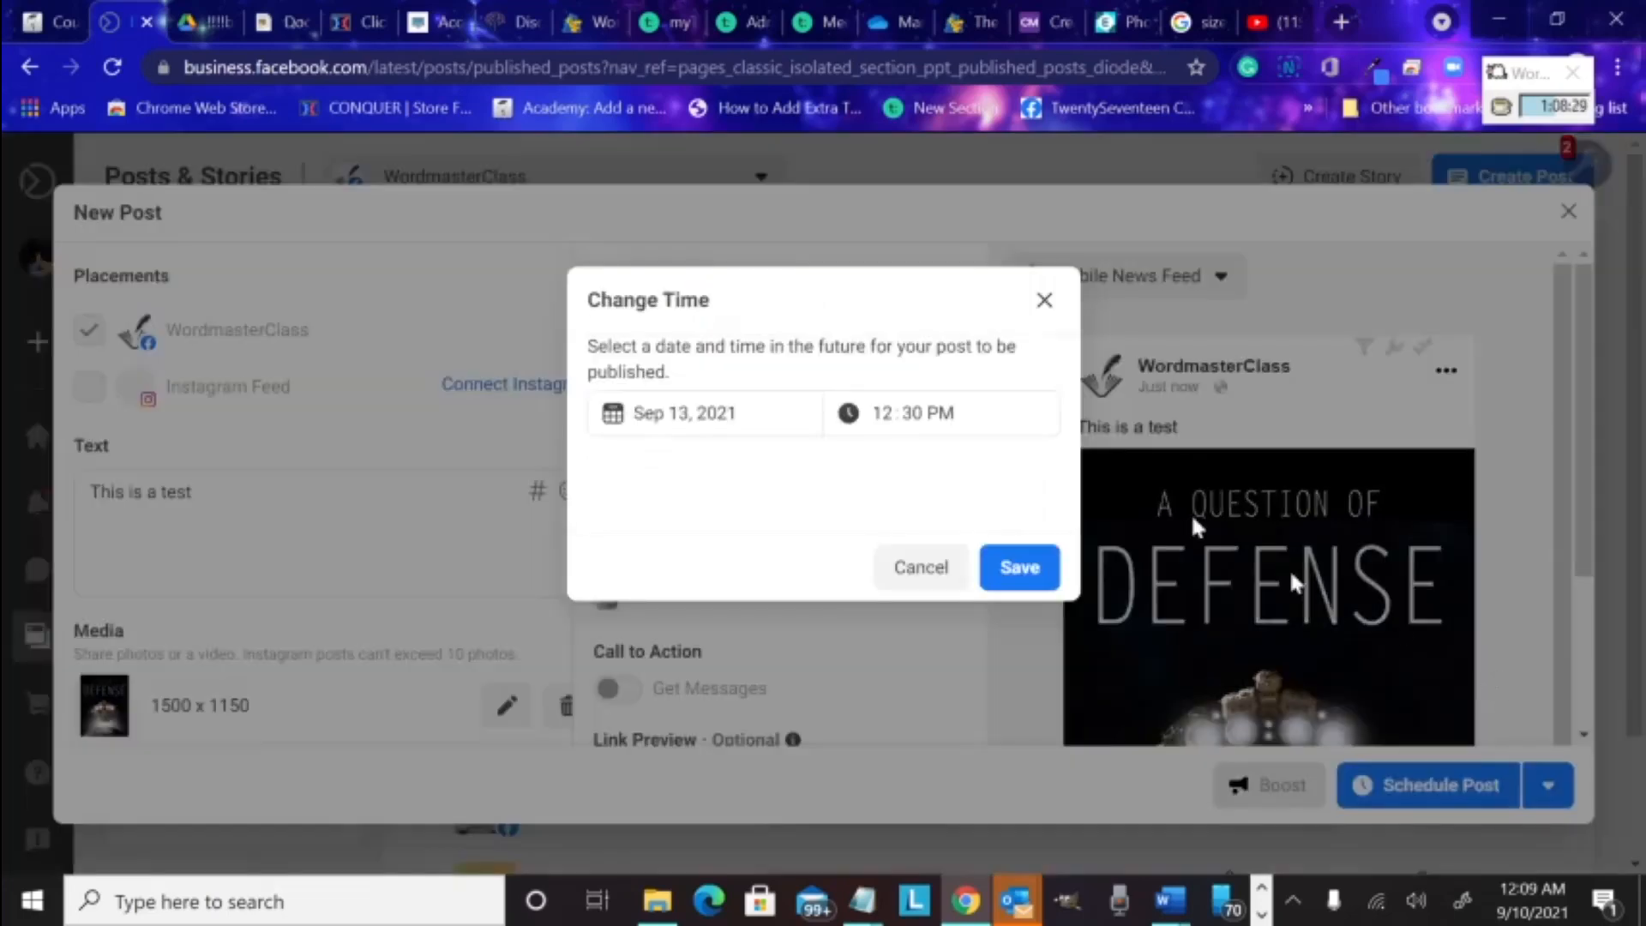
left_click(932, 572)
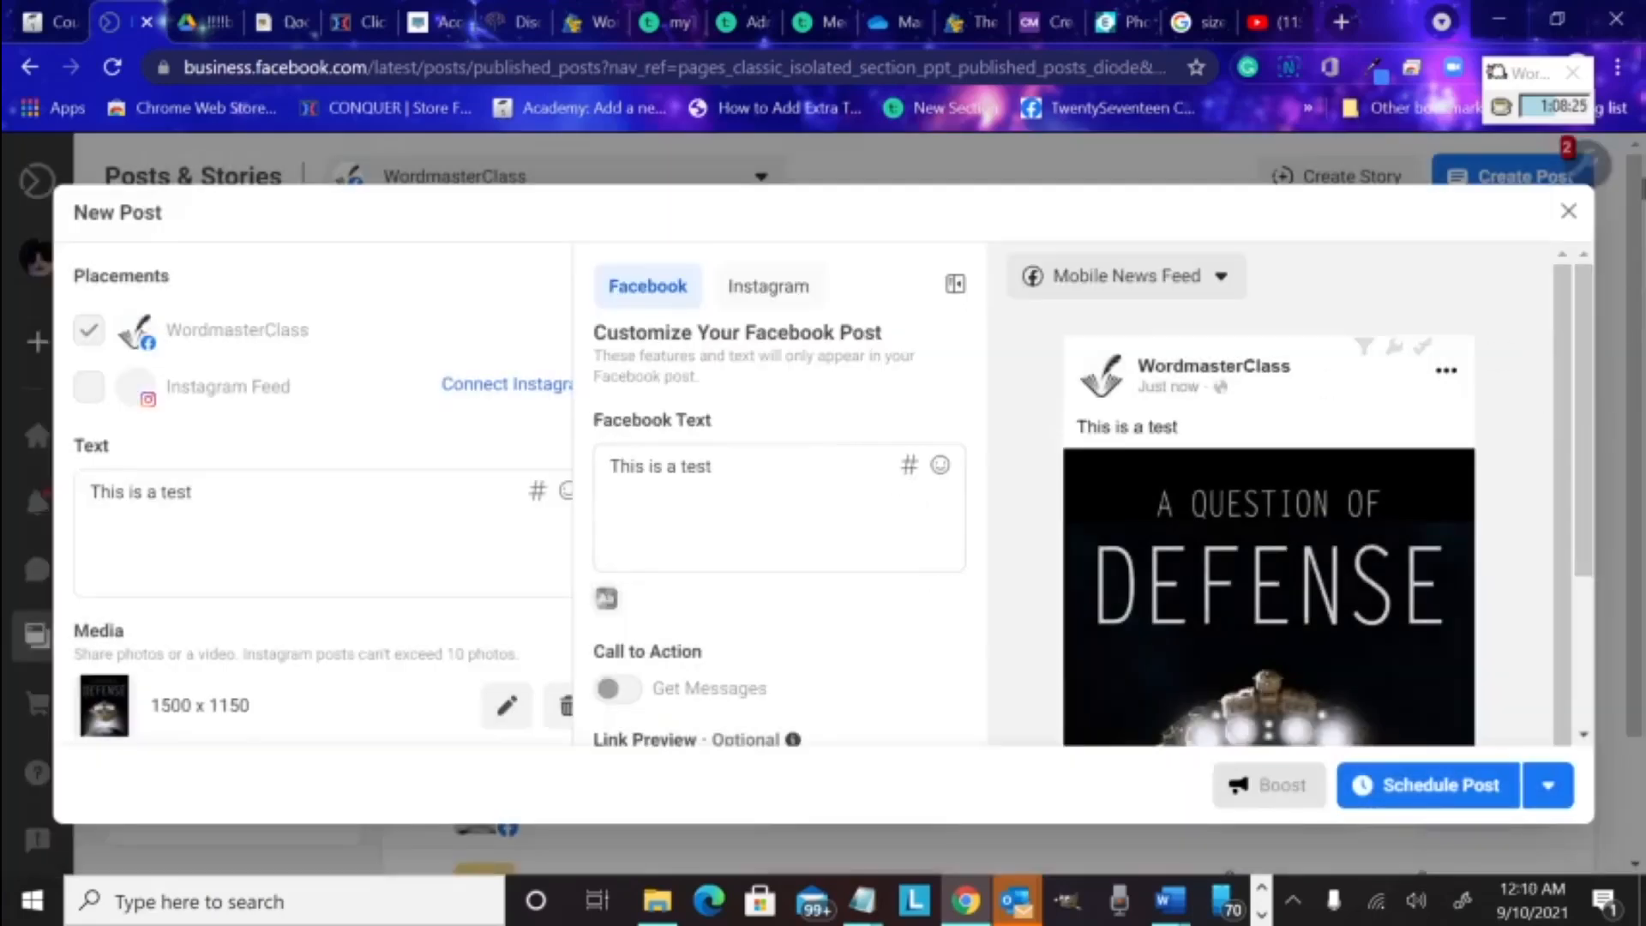
Close the New Post editor and discard the unsaved test post
left_click(1569, 212)
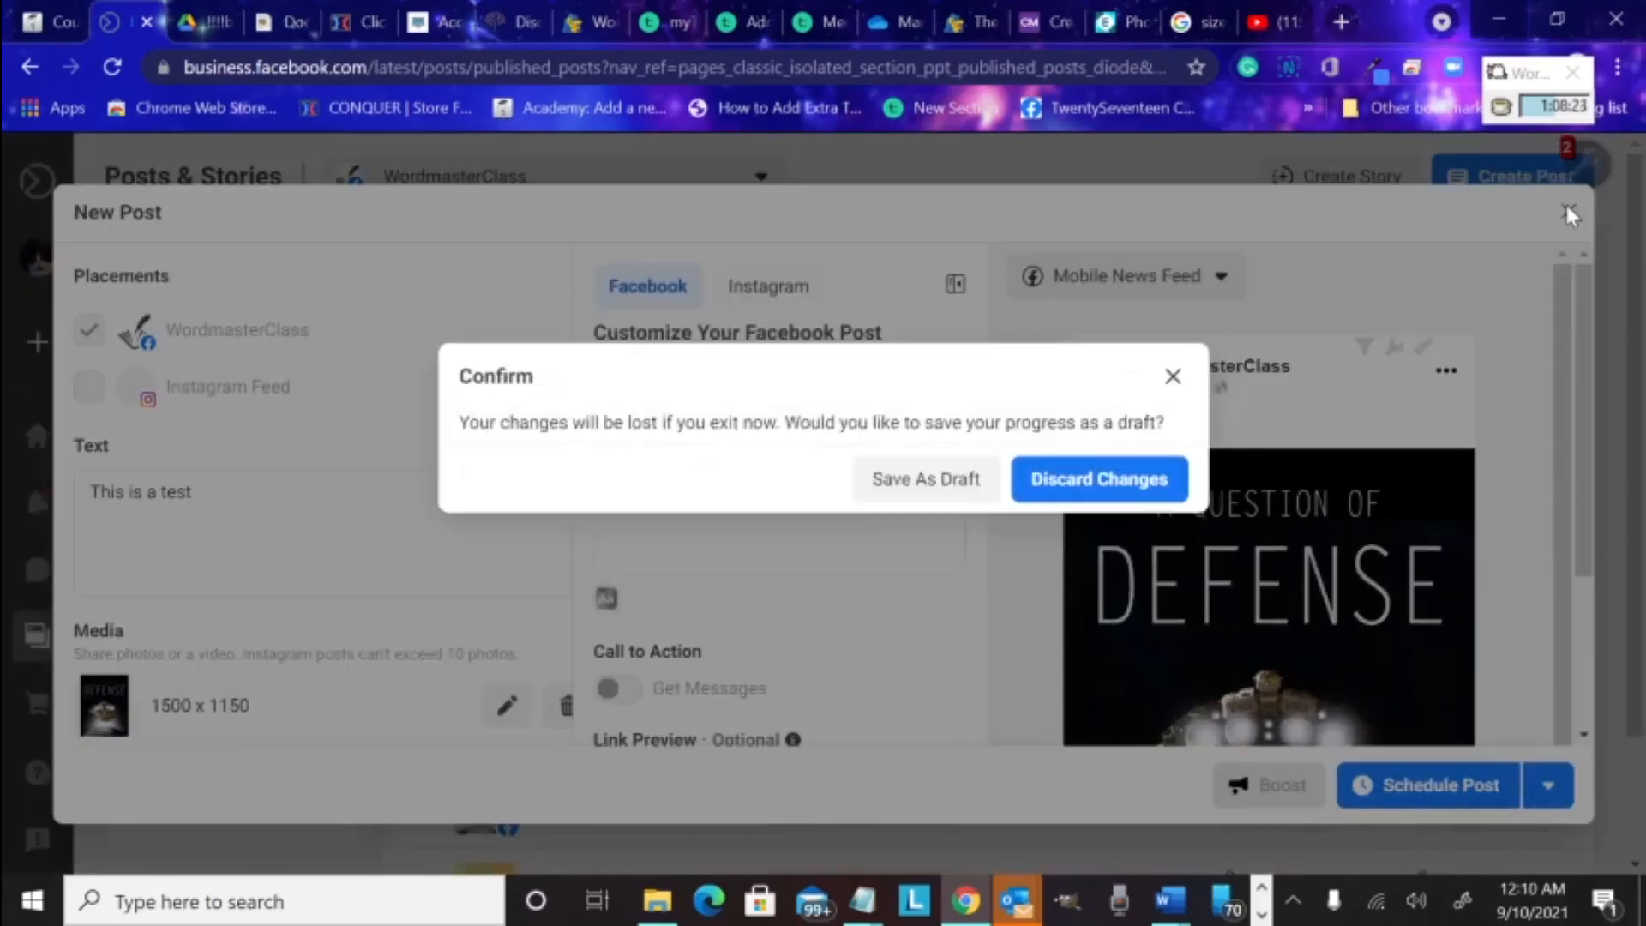
left_click(1085, 481)
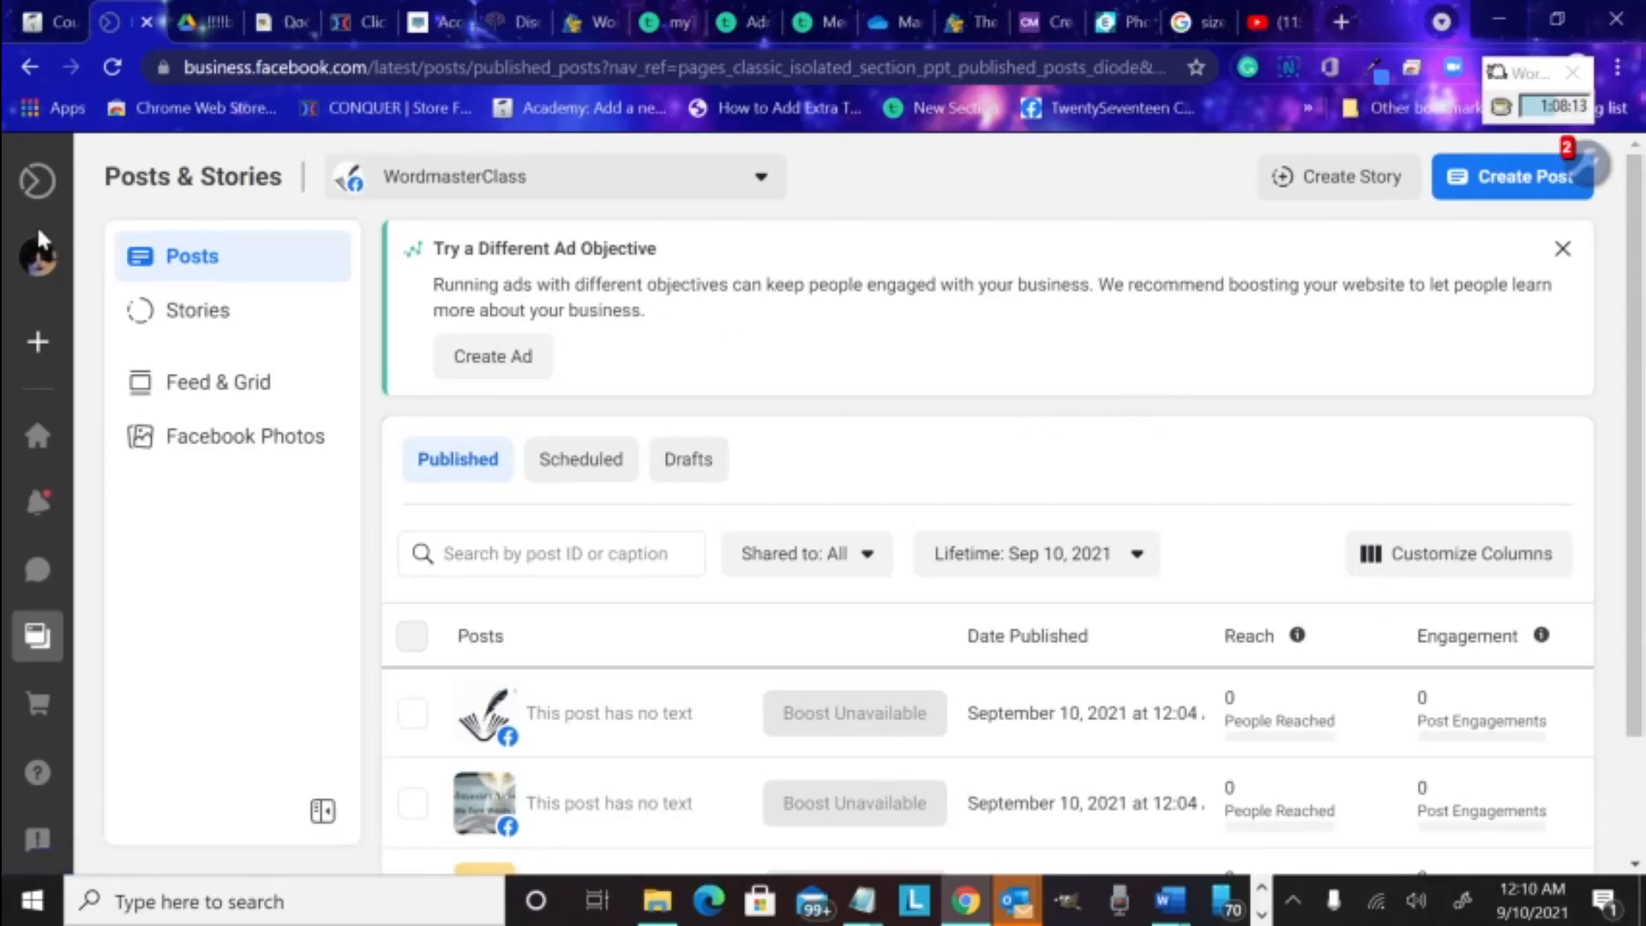
mouse_move(82, 271)
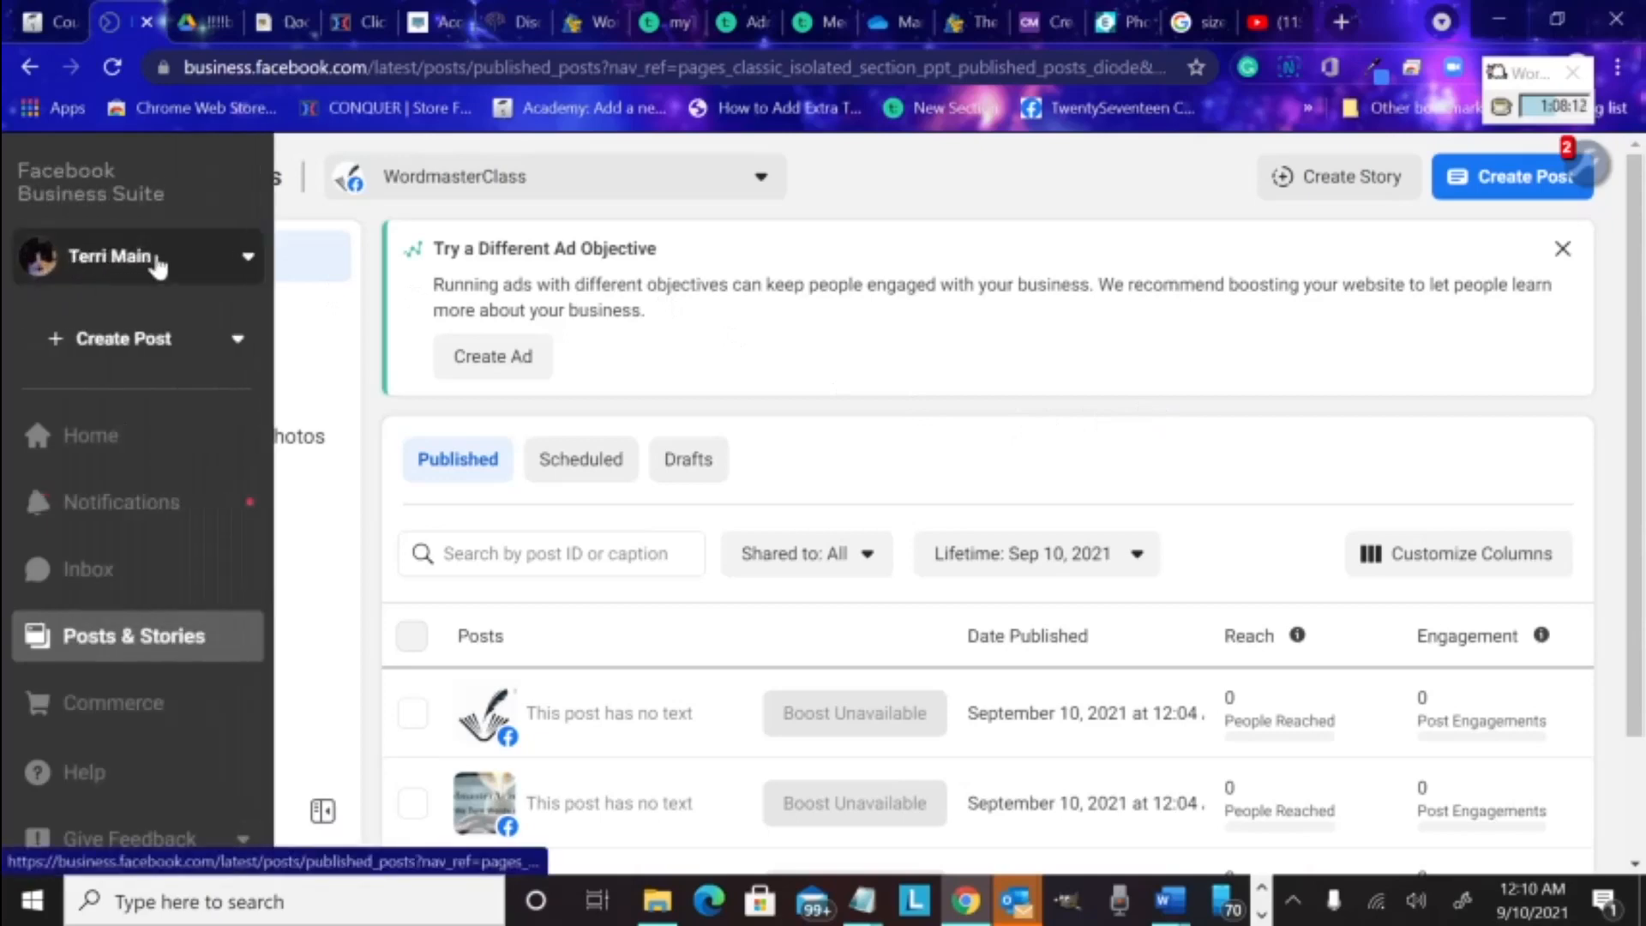